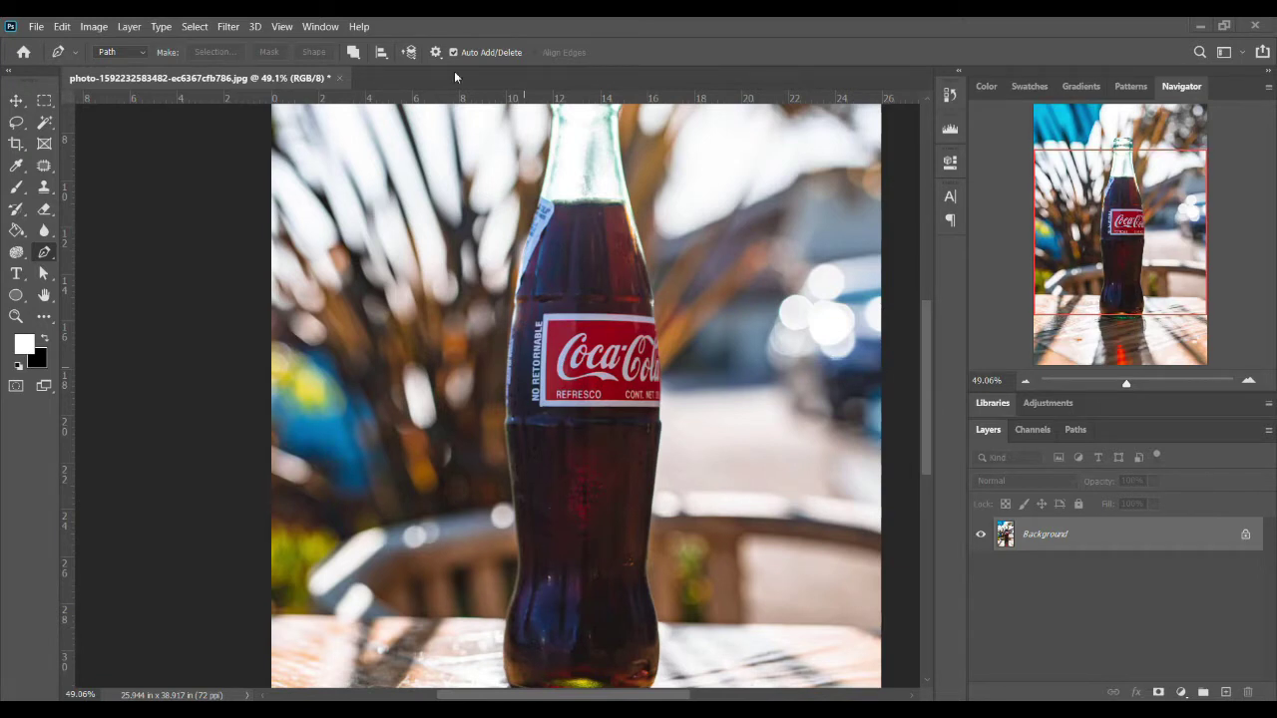
- Select the standard Pen tool and set its drawing mode to Path
right_click(46, 258)
left_click(98, 252)
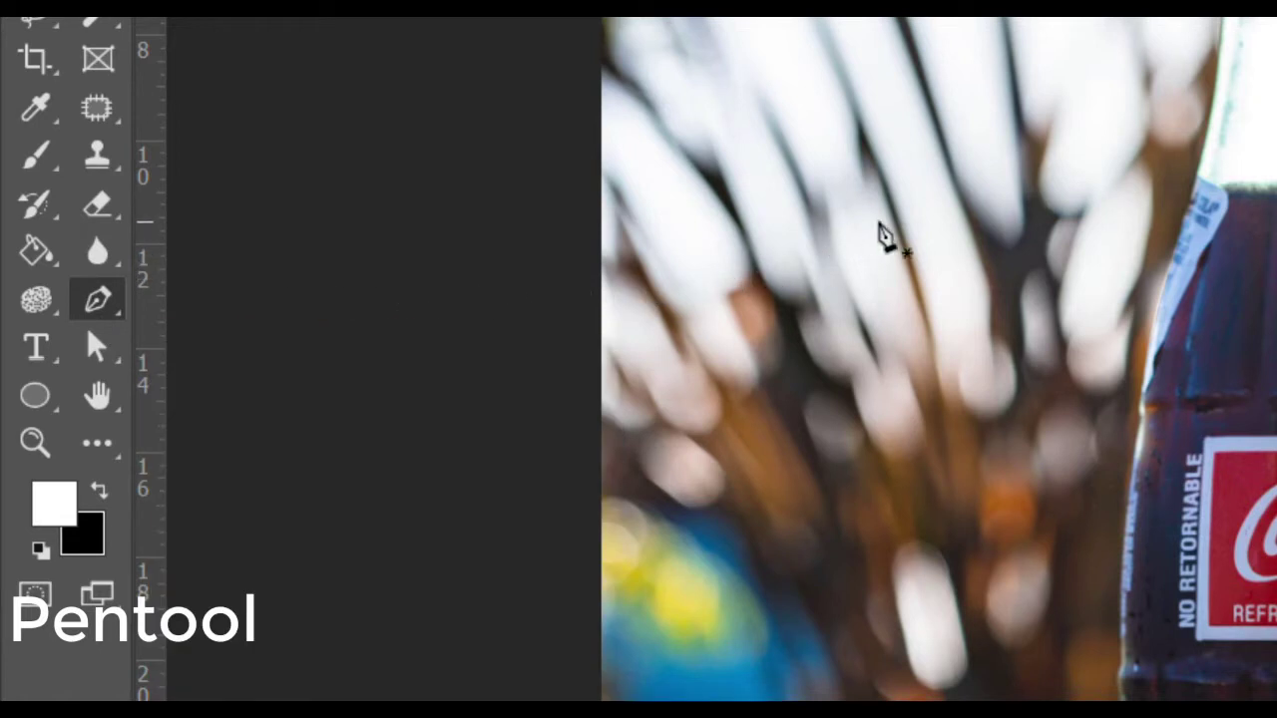
right_click(94, 311)
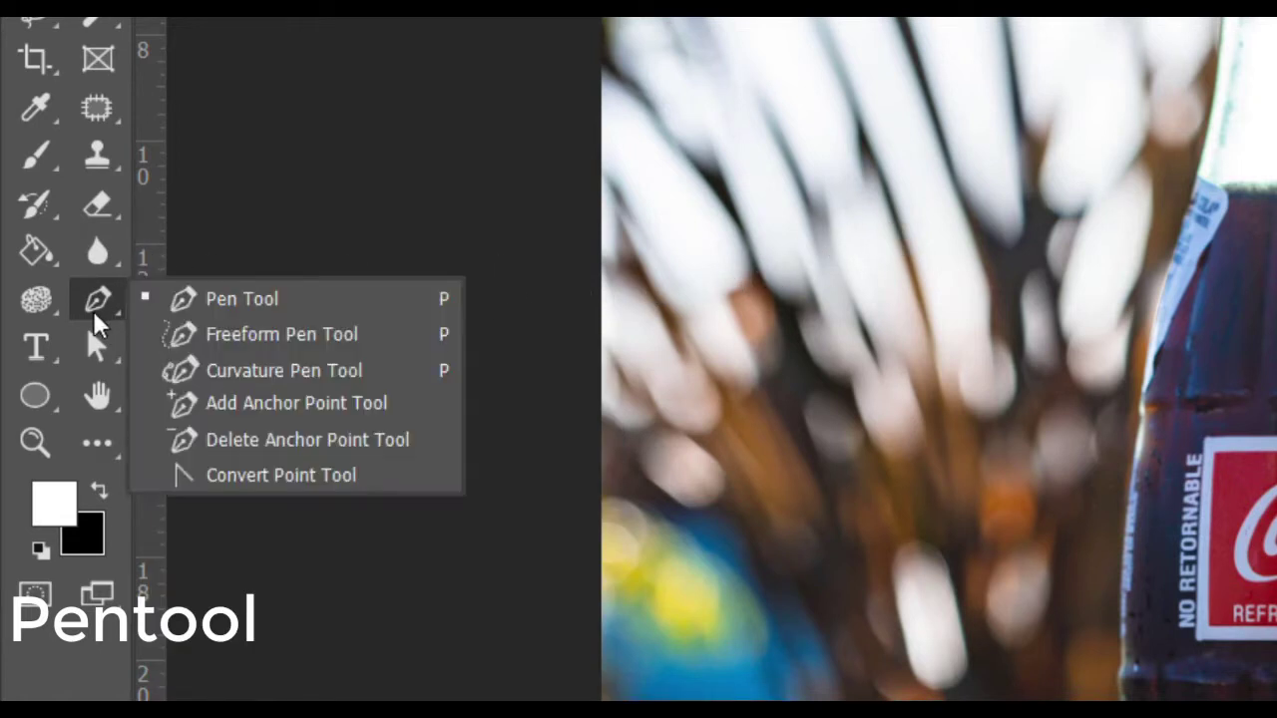
left_click(199, 296)
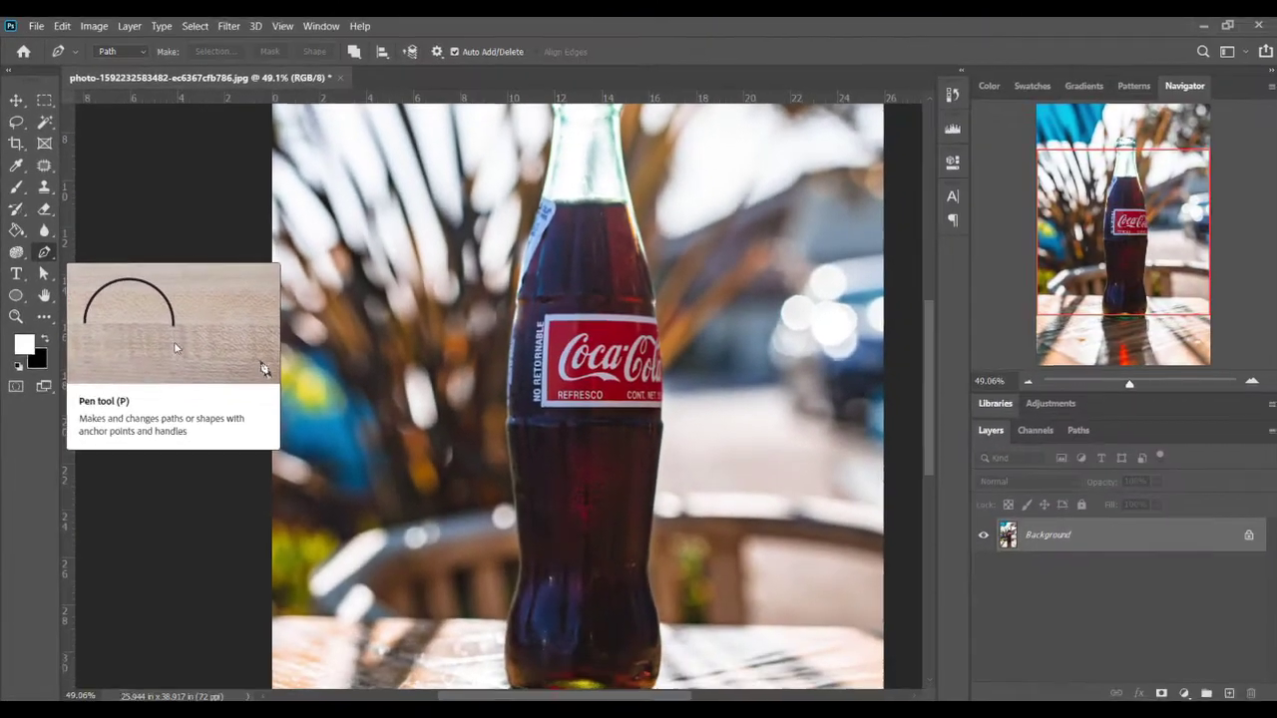
left_click(125, 56)
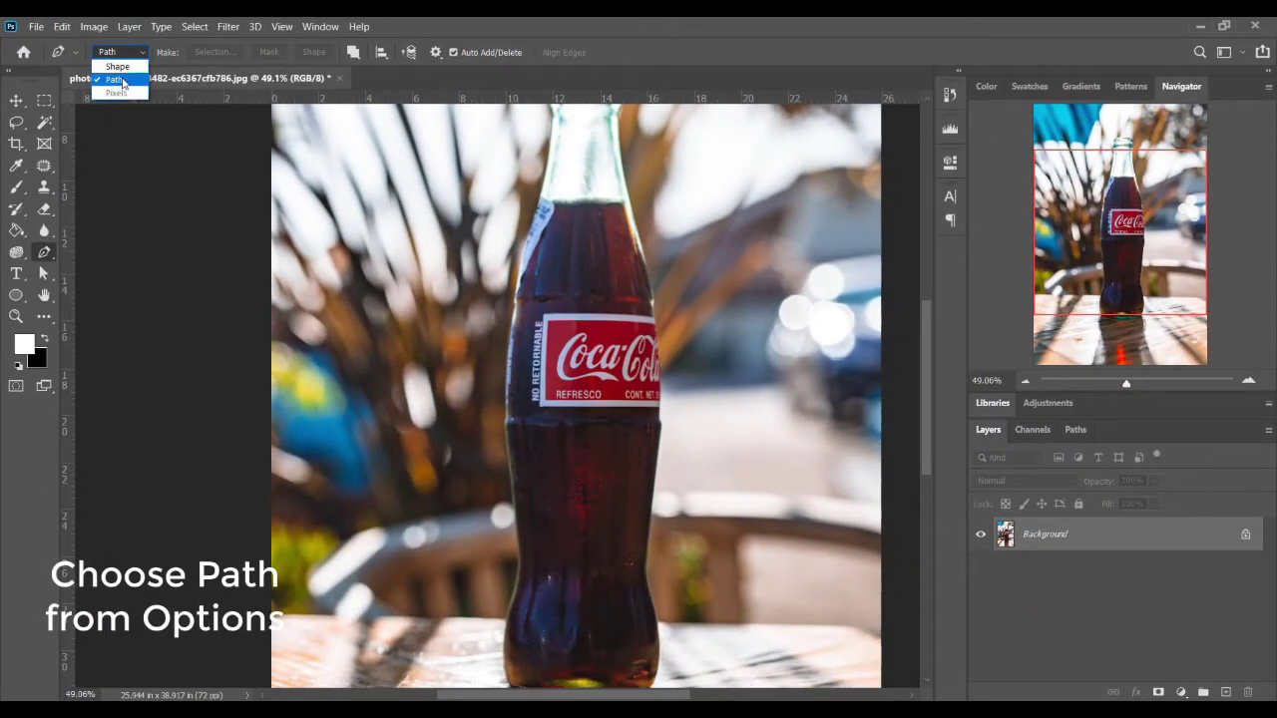
left_click(123, 83)
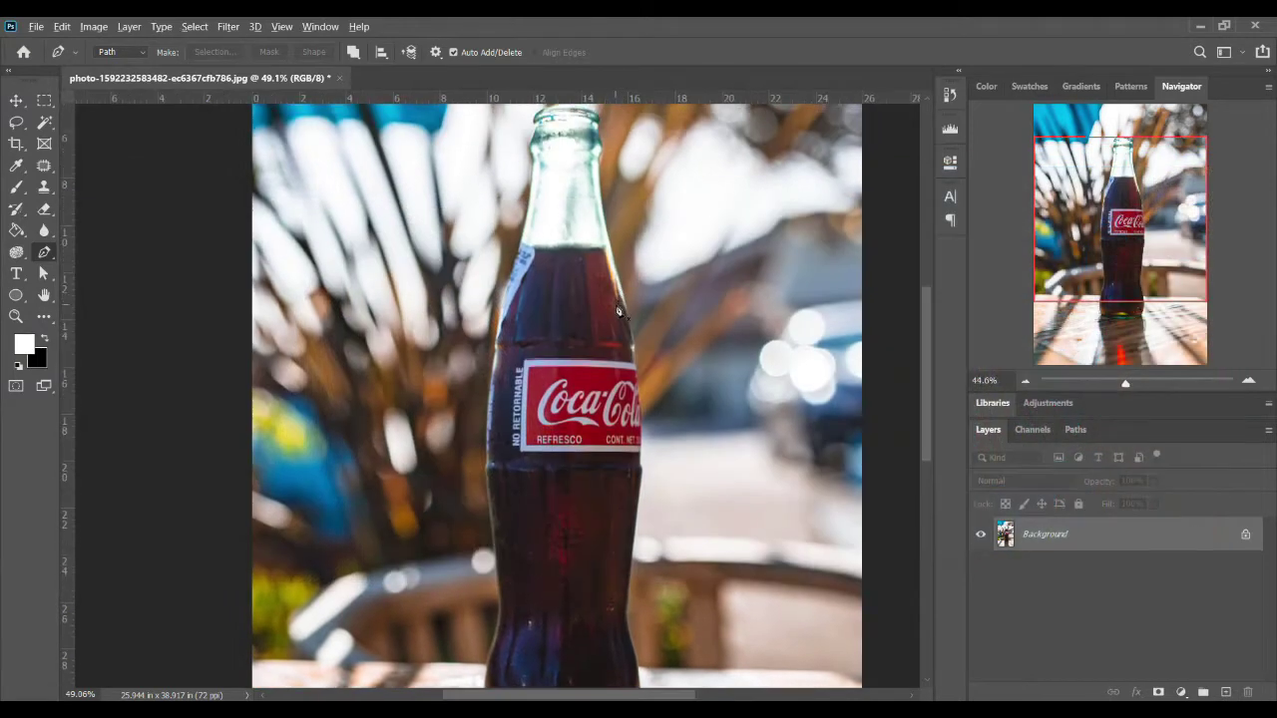
- Switch to full screen mode with the menu bar and bring the bottle's base into close view
scroll(618, 312, "down", 2)
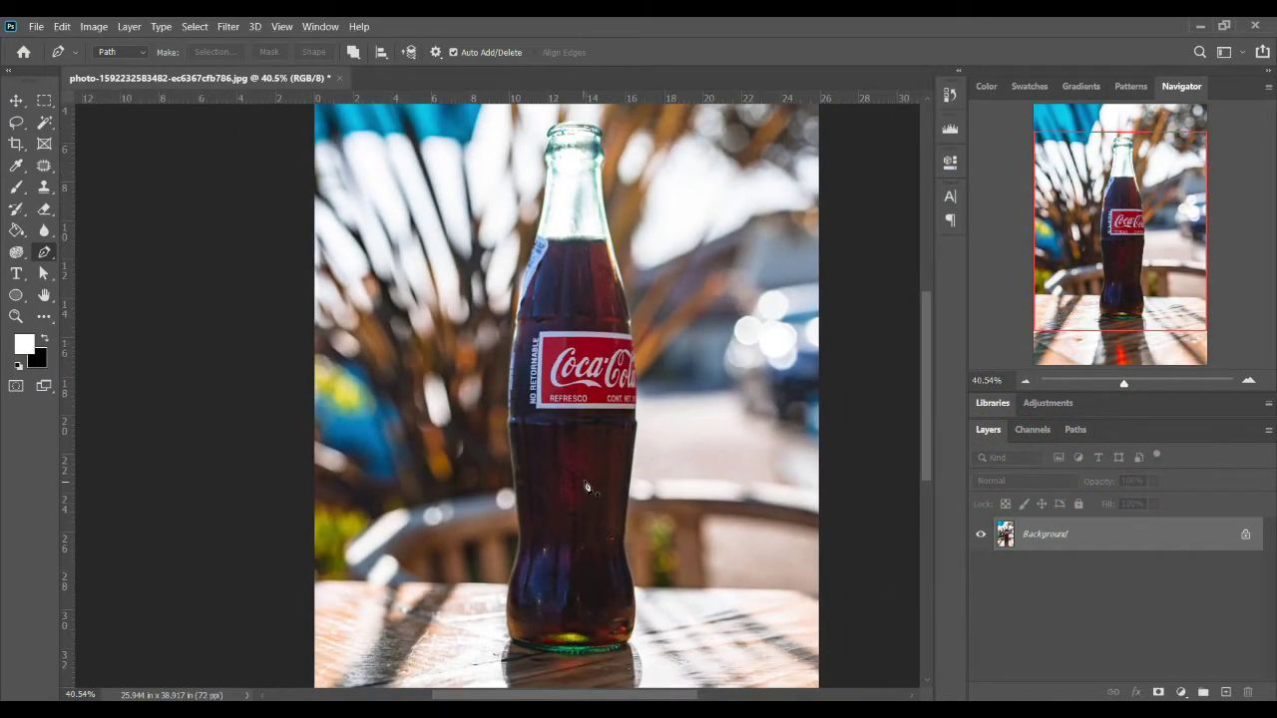
scroll(561, 482, "up", 1)
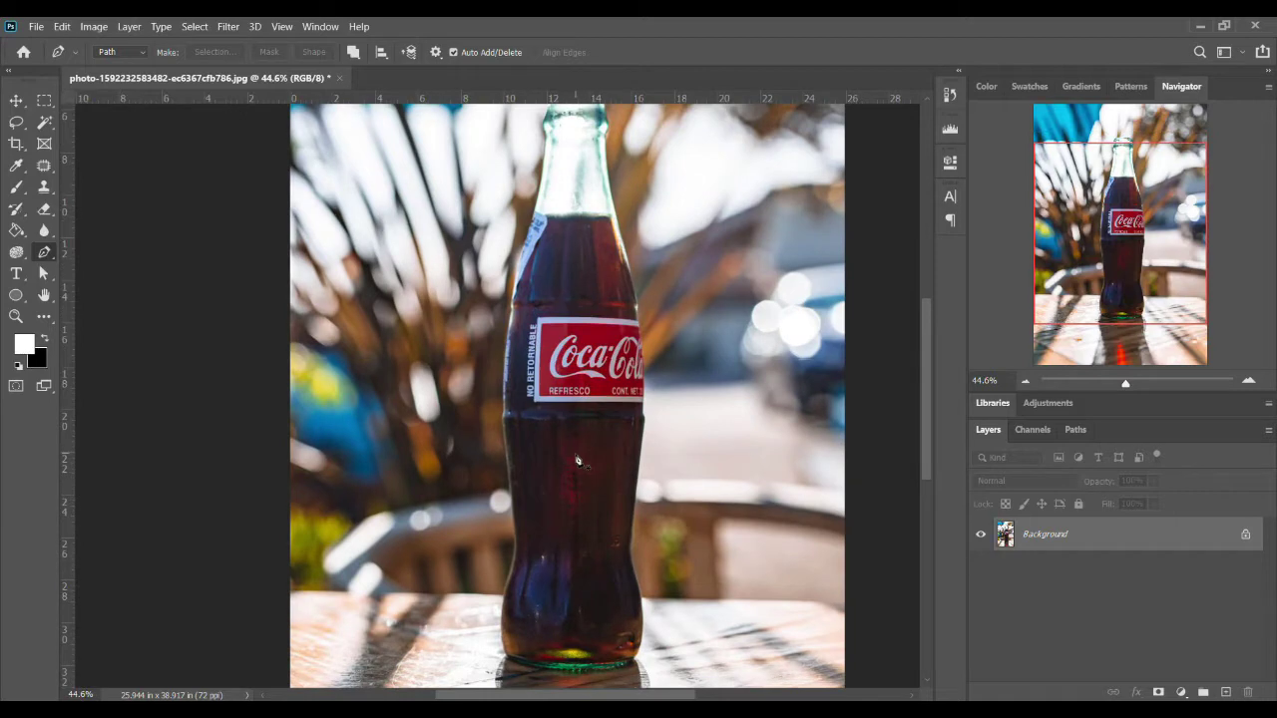
key("f")
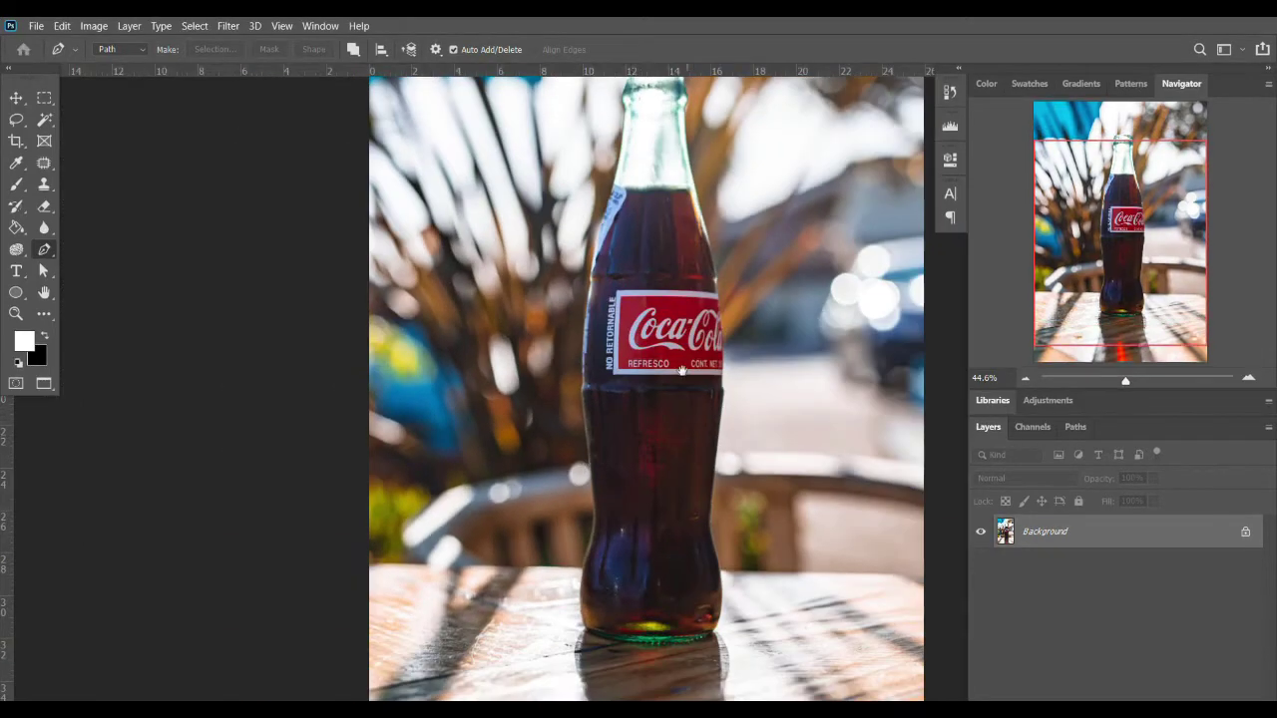
left_click_drag(682, 371, 556, 454)
scroll(564, 531, "up", 2)
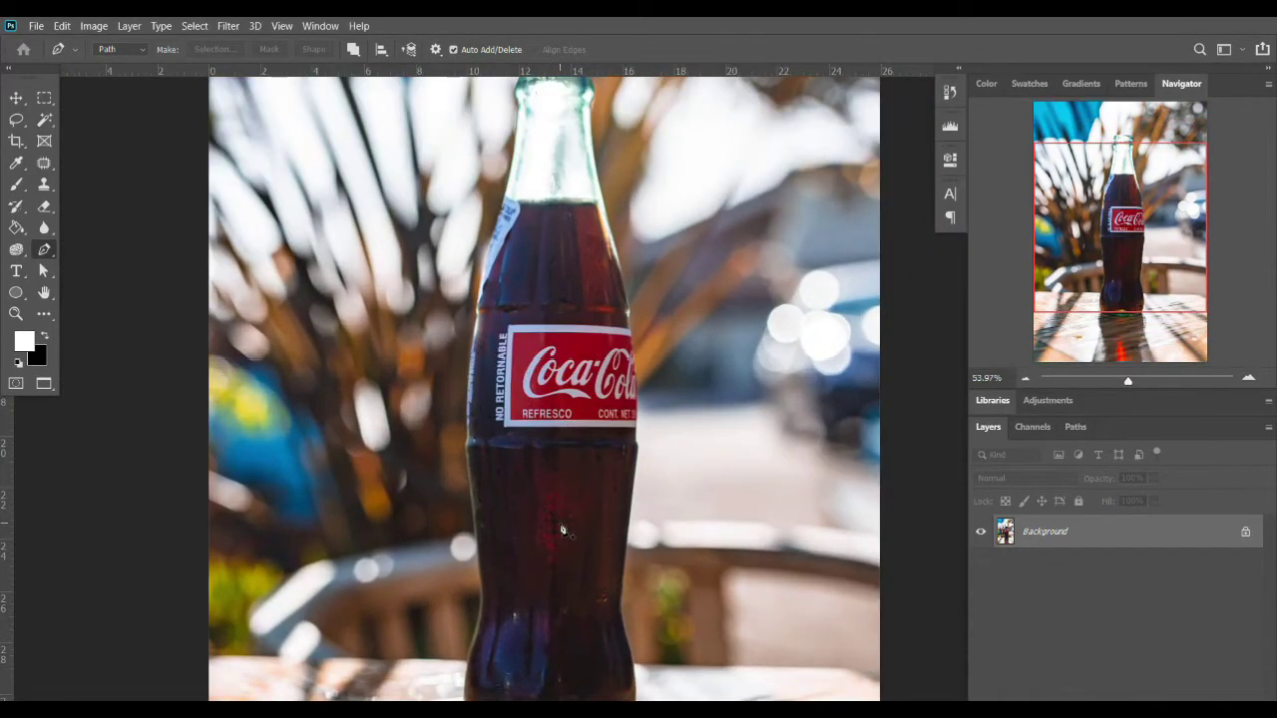
scroll(564, 531, "up", 1)
left_click_drag(587, 519, 599, 289)
scroll(562, 461, "up", 5)
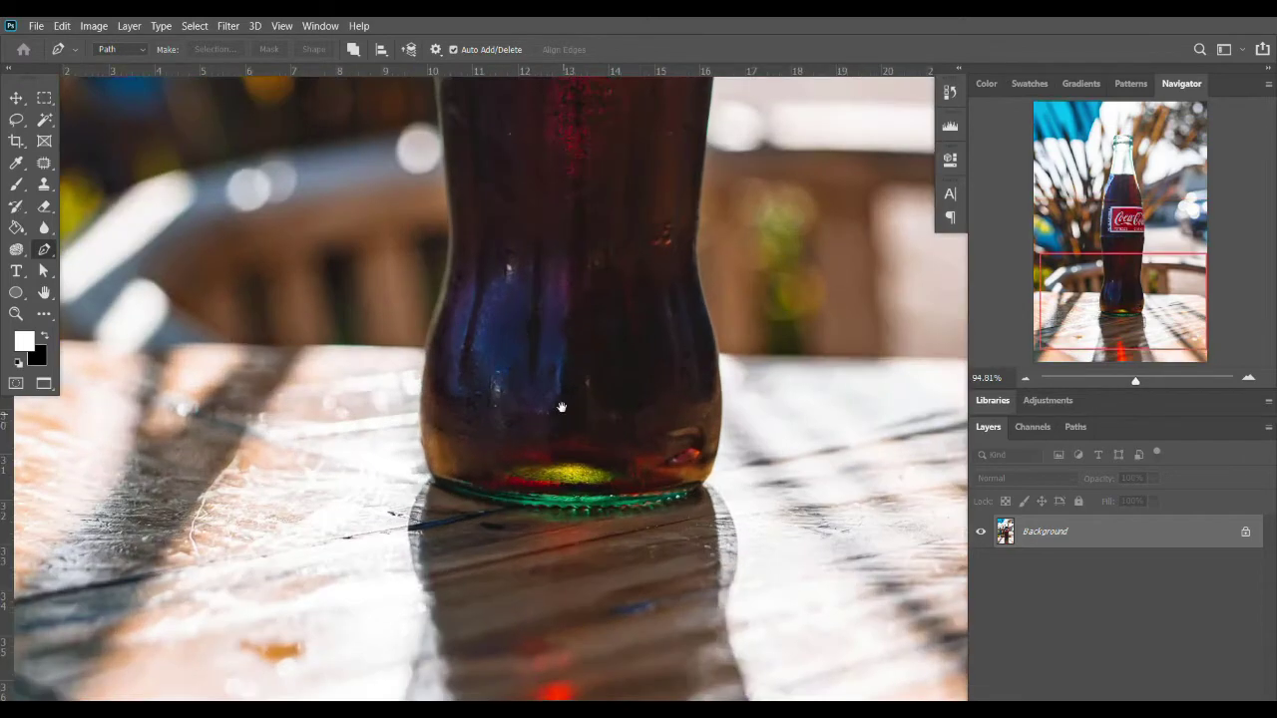
left_click_drag(562, 407, 521, 537)
scroll(429, 615, "up", 2)
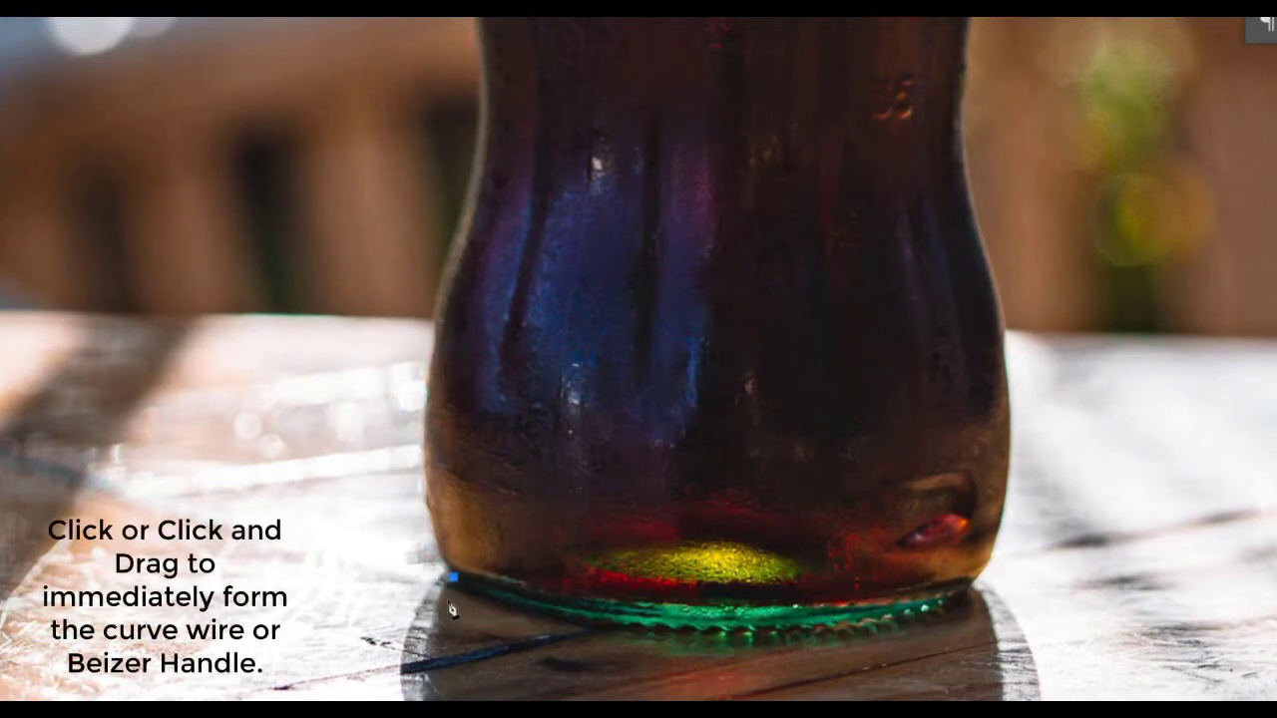
left_click(453, 576)
left_click_drag(451, 575, 392, 460)
left_click_drag(436, 364, 487, 292)
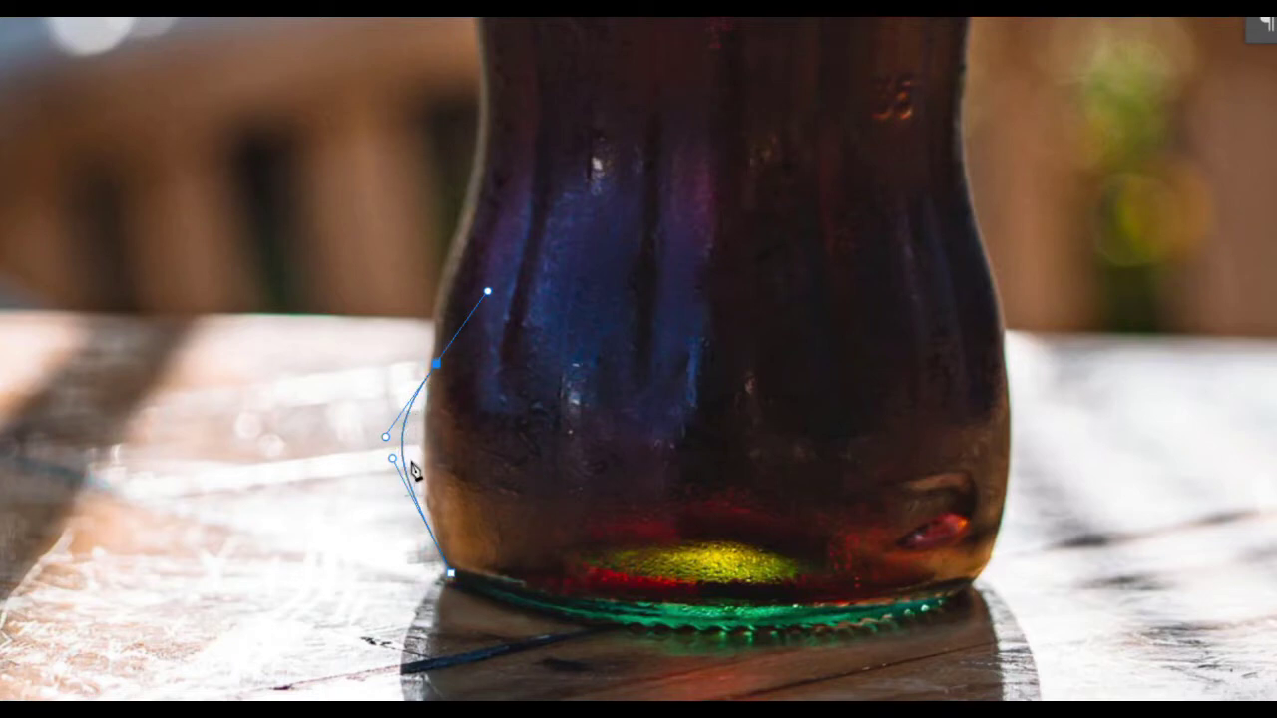
key("ctrl+z")
key("ctrl+z")
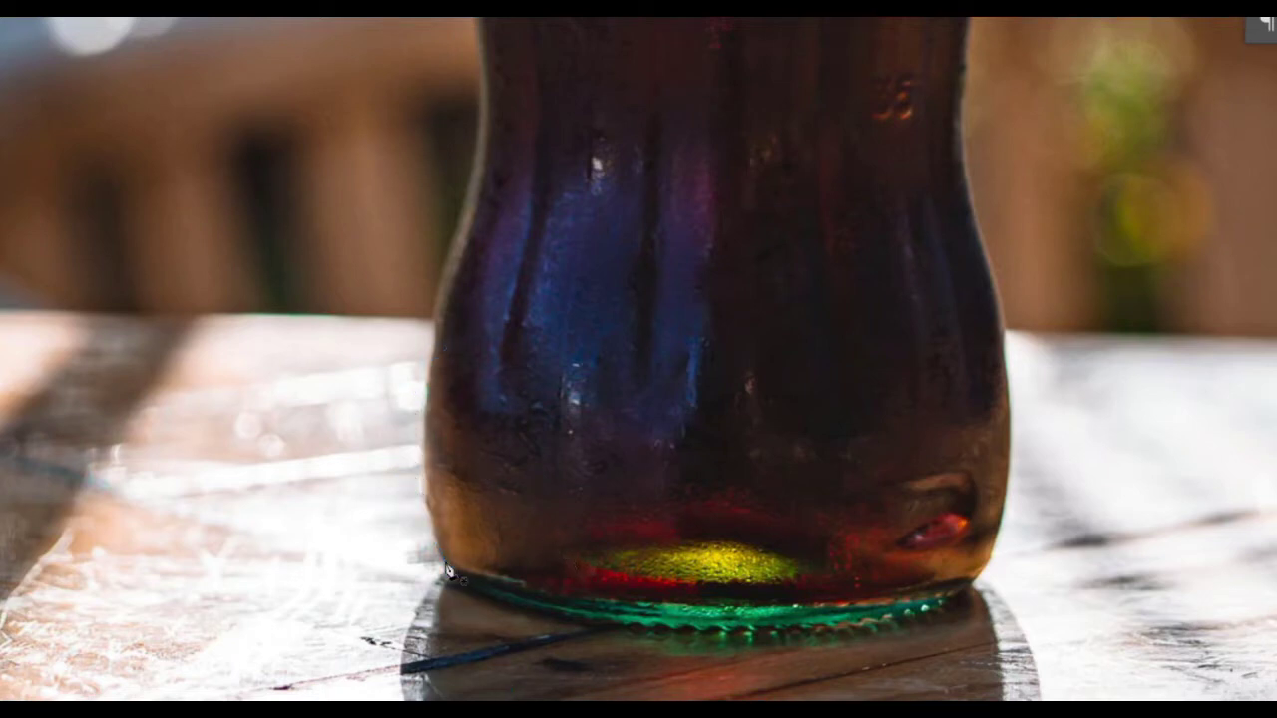
- Start the path with a curved anchor point at the left corner of the bottle's base
left_click_drag(448, 571, 409, 493)
left_click_drag(442, 324, 464, 285)
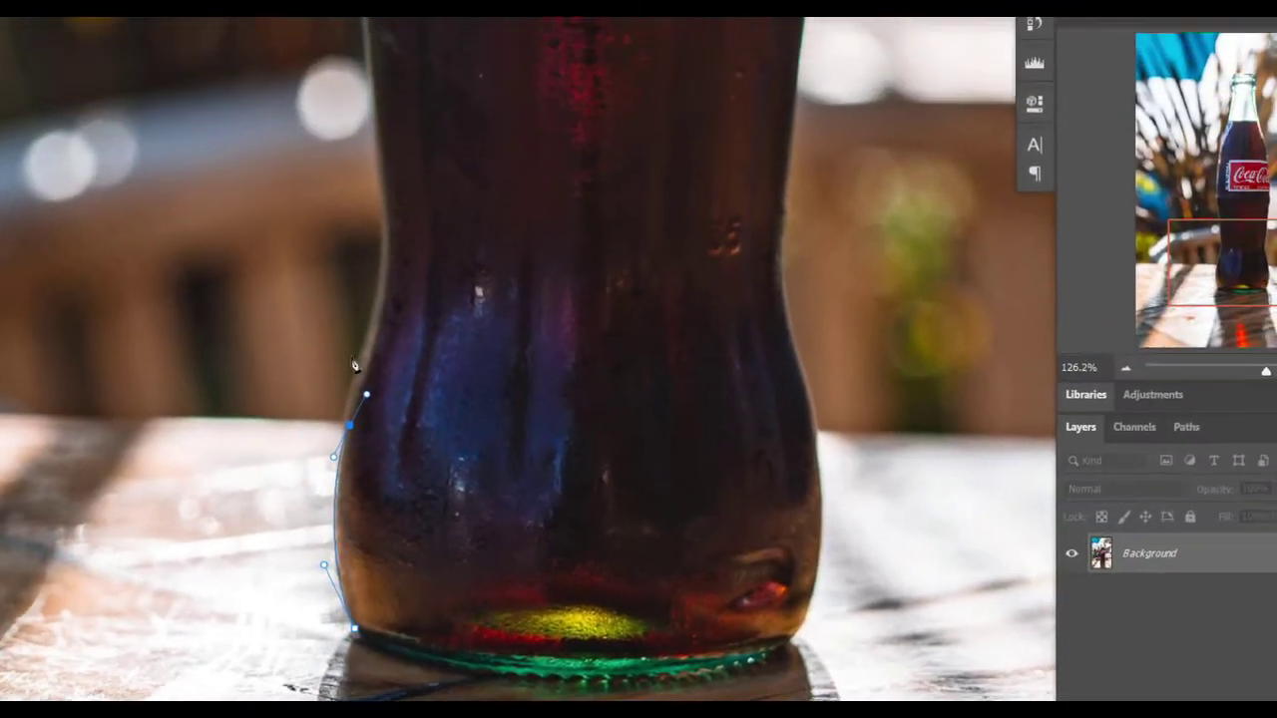
scroll(353, 366, "up", 5)
left_click_drag(387, 444, 394, 535)
left_click_drag(390, 466, 409, 482)
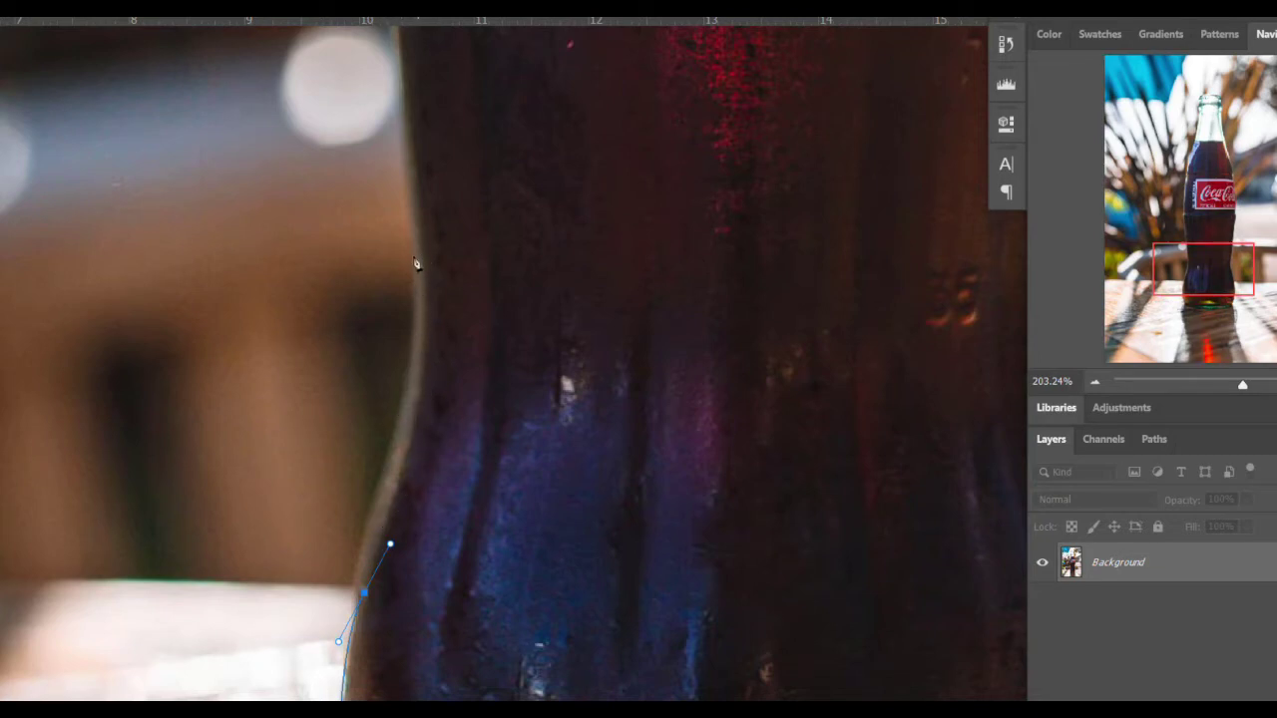
left_click_drag(418, 274, 435, 219)
left_click_drag(491, 488, 431, 309)
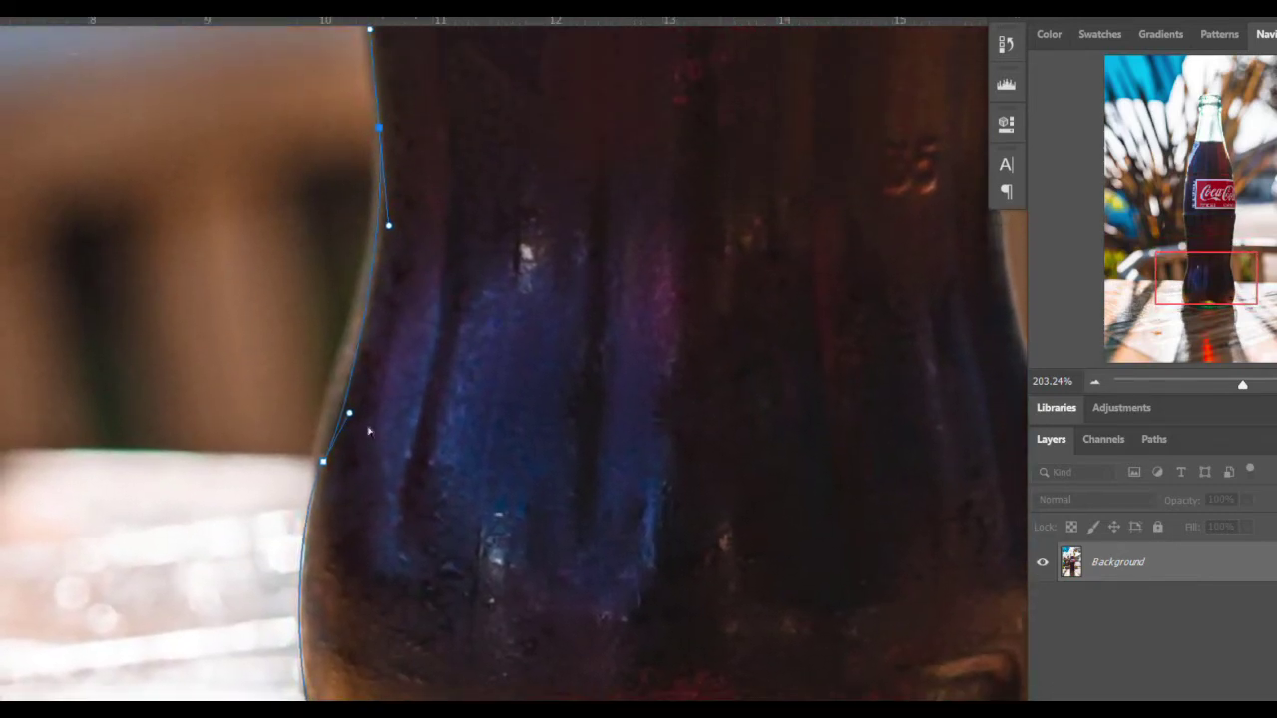
key("ctrl+z")
key("ctrl+z")
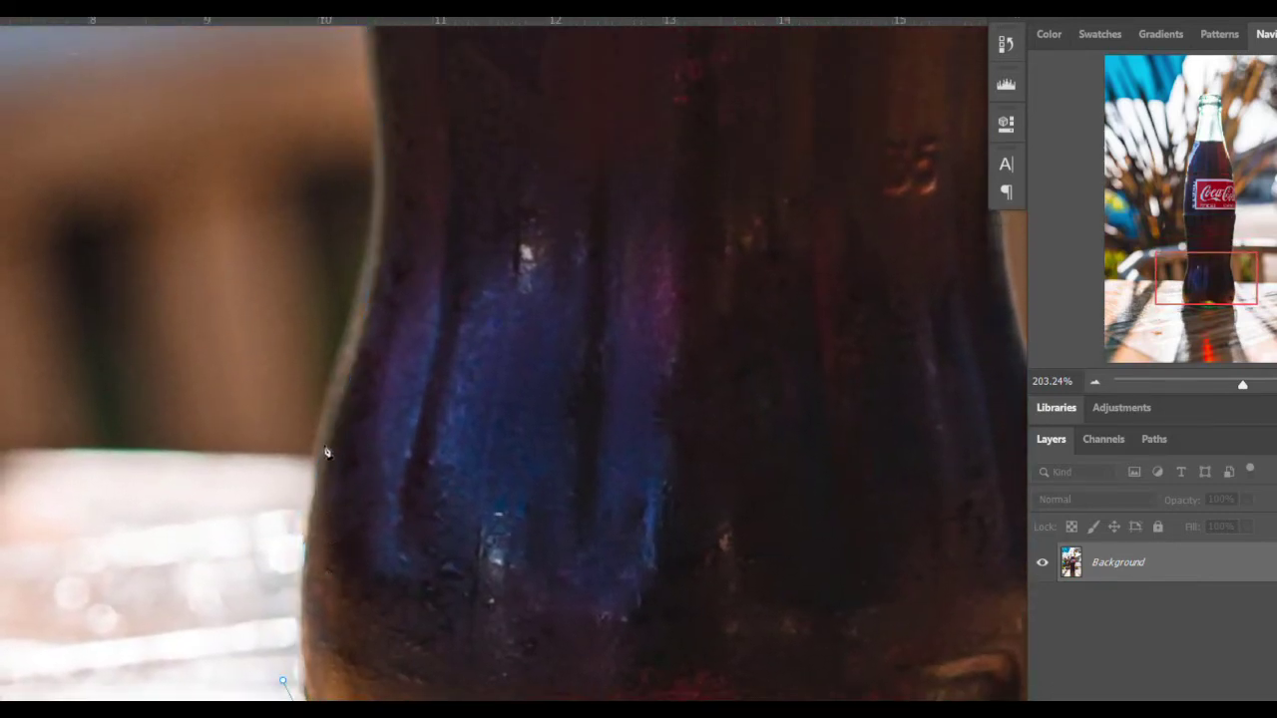
- Trace the bottle's left edge with anchor points from the table line through the waist to the ridge below the label
left_click_drag(320, 438, 367, 502)
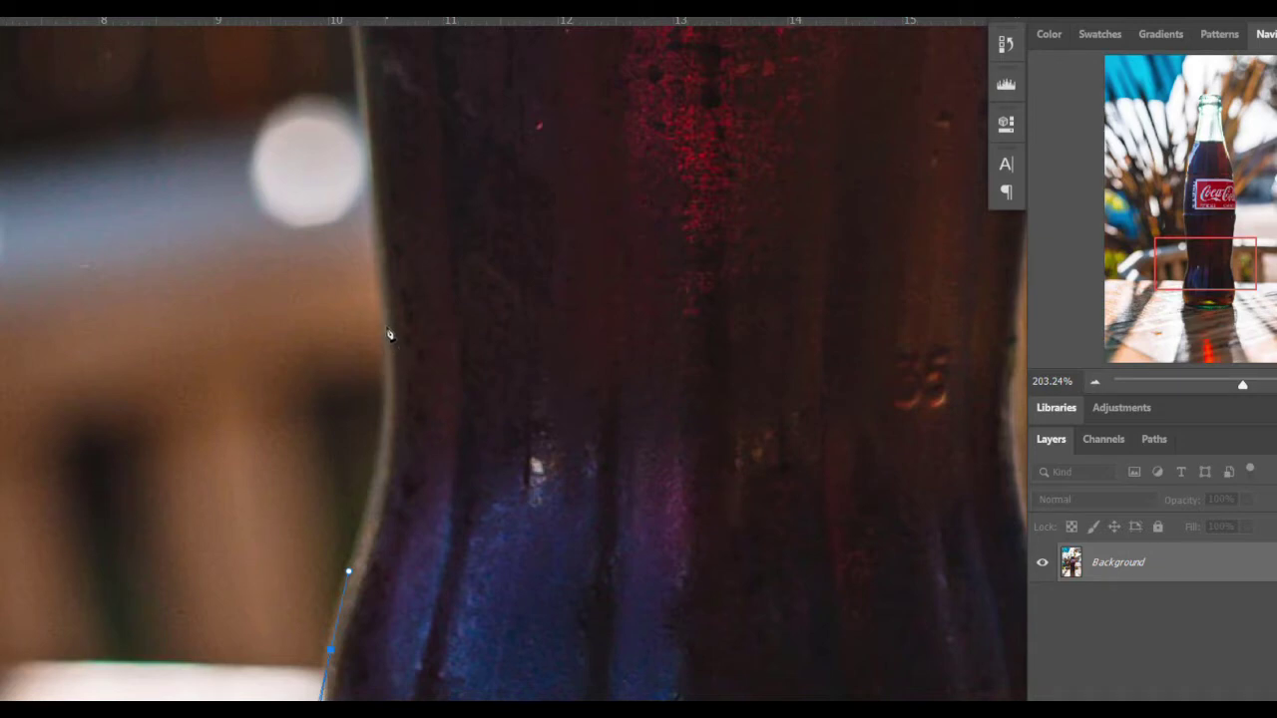
left_click_drag(386, 326, 396, 452)
scroll(409, 605, "down", 3)
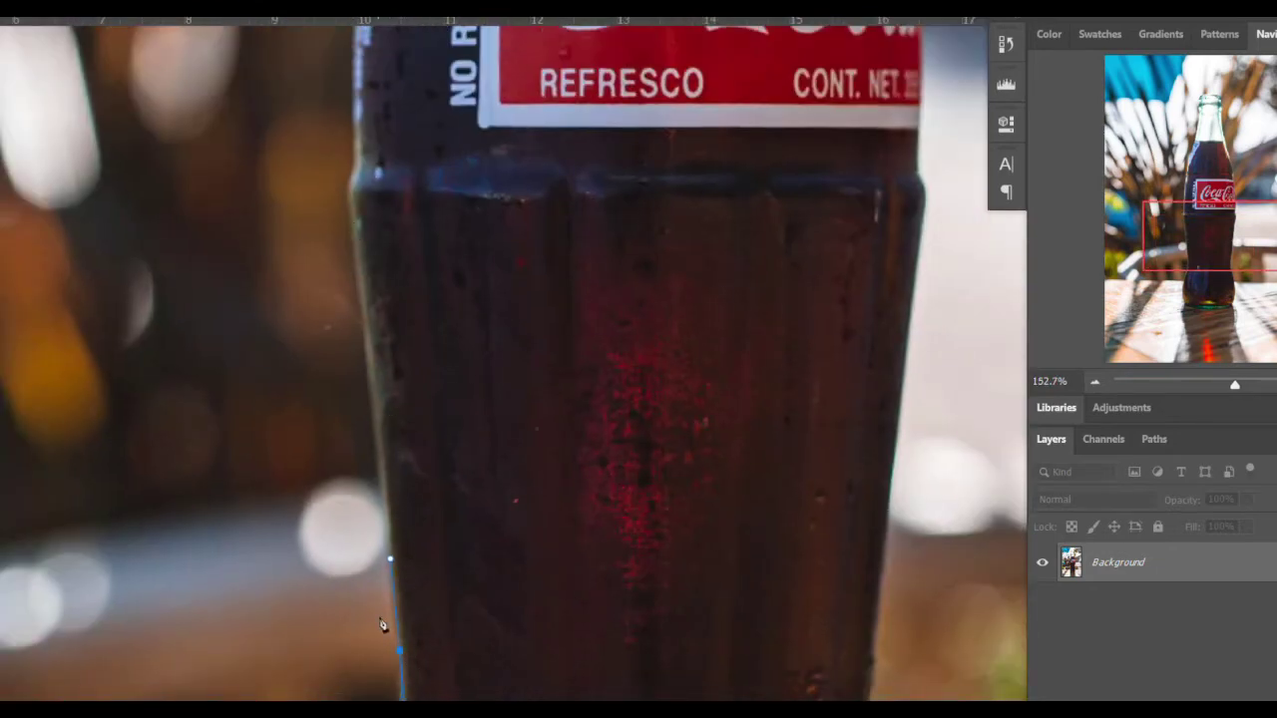
left_click(352, 207)
- Curve the path around the ridge below the label by pulling a handle from the anchor point and repositioning it
scroll(360, 213, "up", 5)
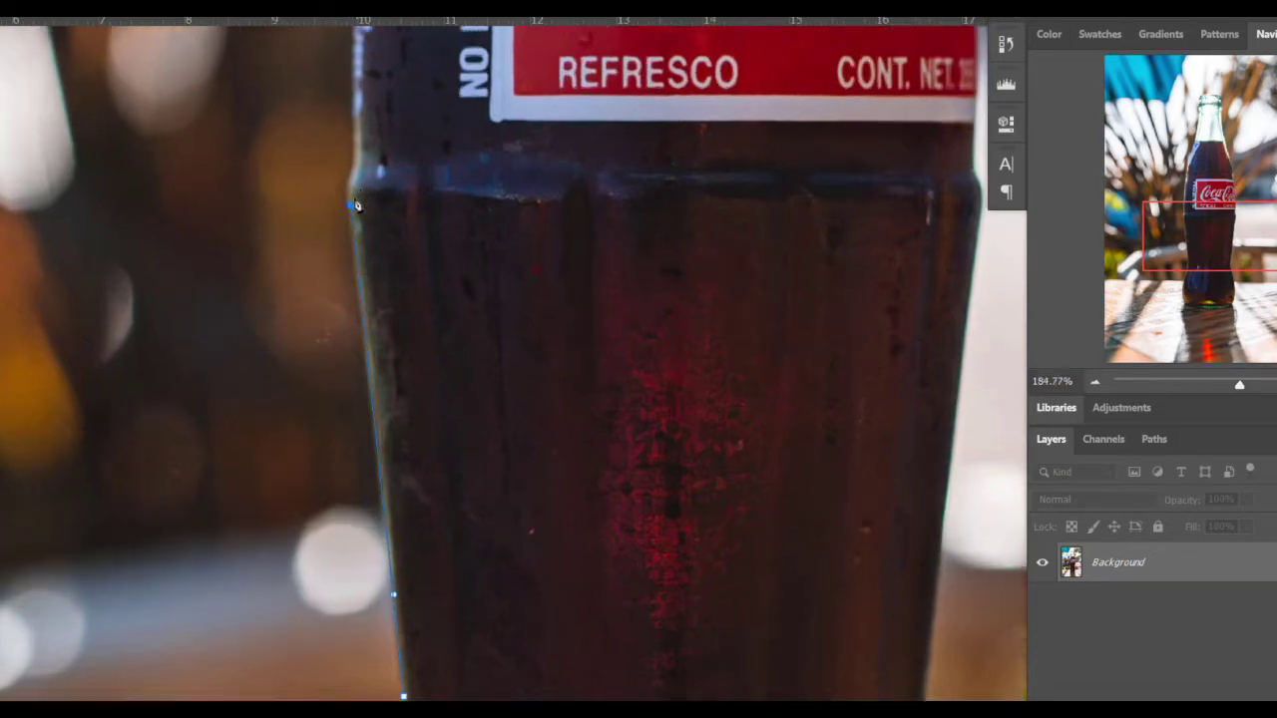
scroll(315, 243, "up", 2)
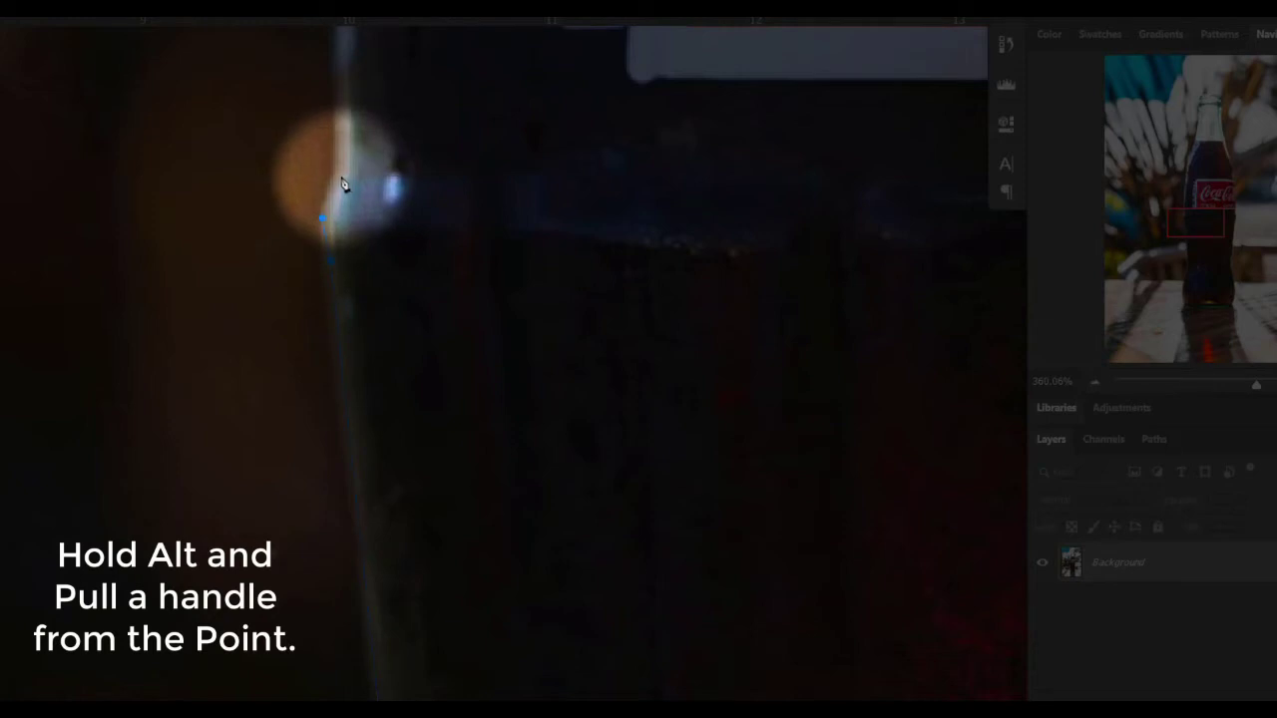
left_click_drag(341, 176, 357, 524)
scroll(340, 193, "up", 4)
scroll(363, 413, "down", 6)
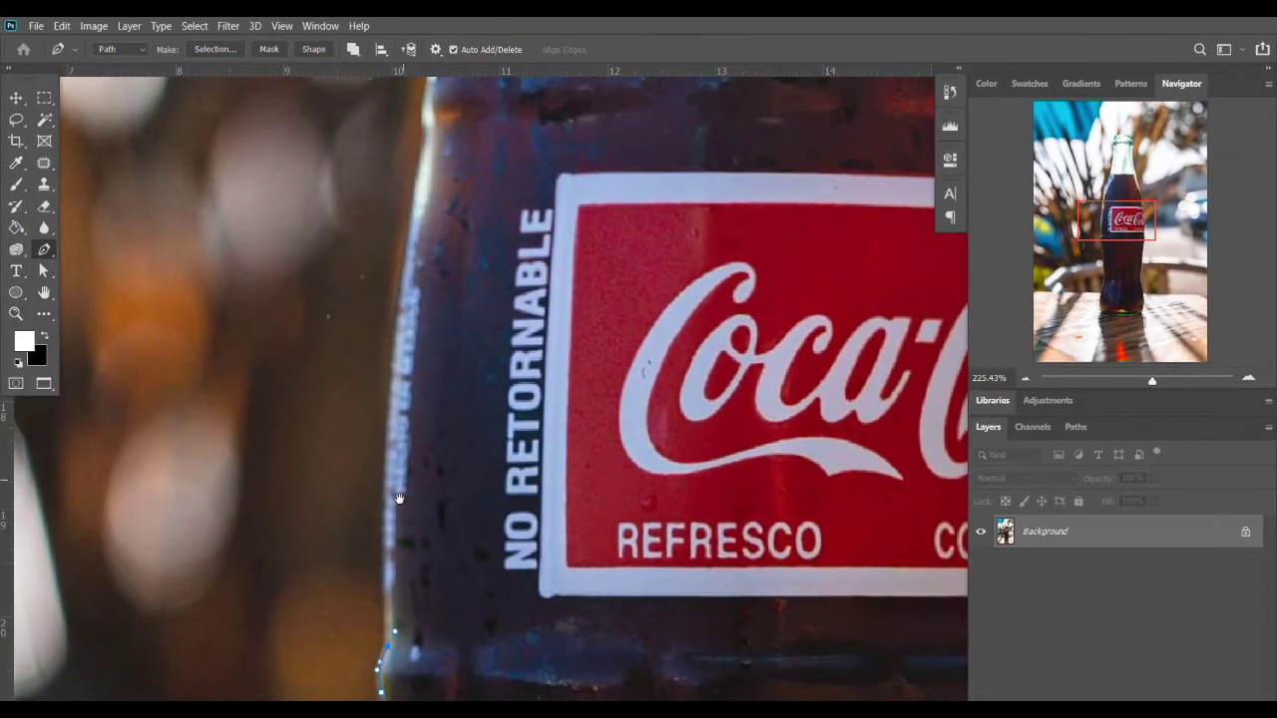
scroll(396, 654, "up", 3, "alt")
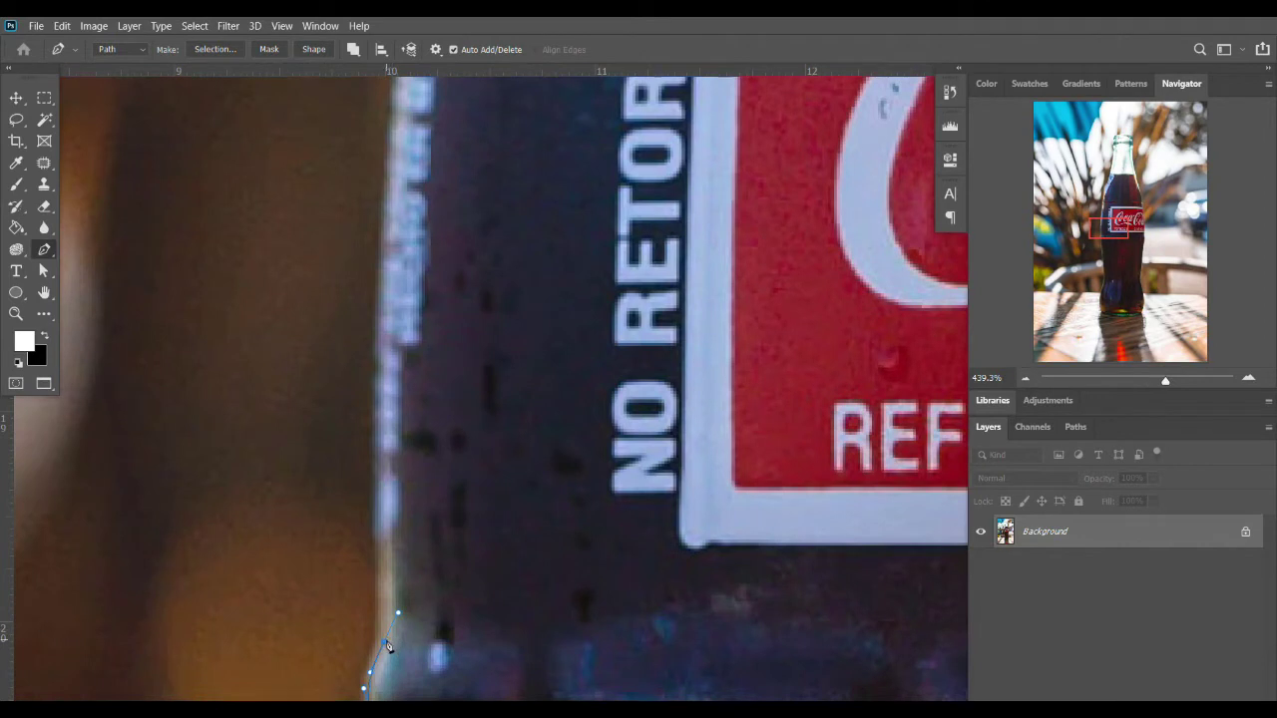
left_click_drag(396, 627, 405, 617)
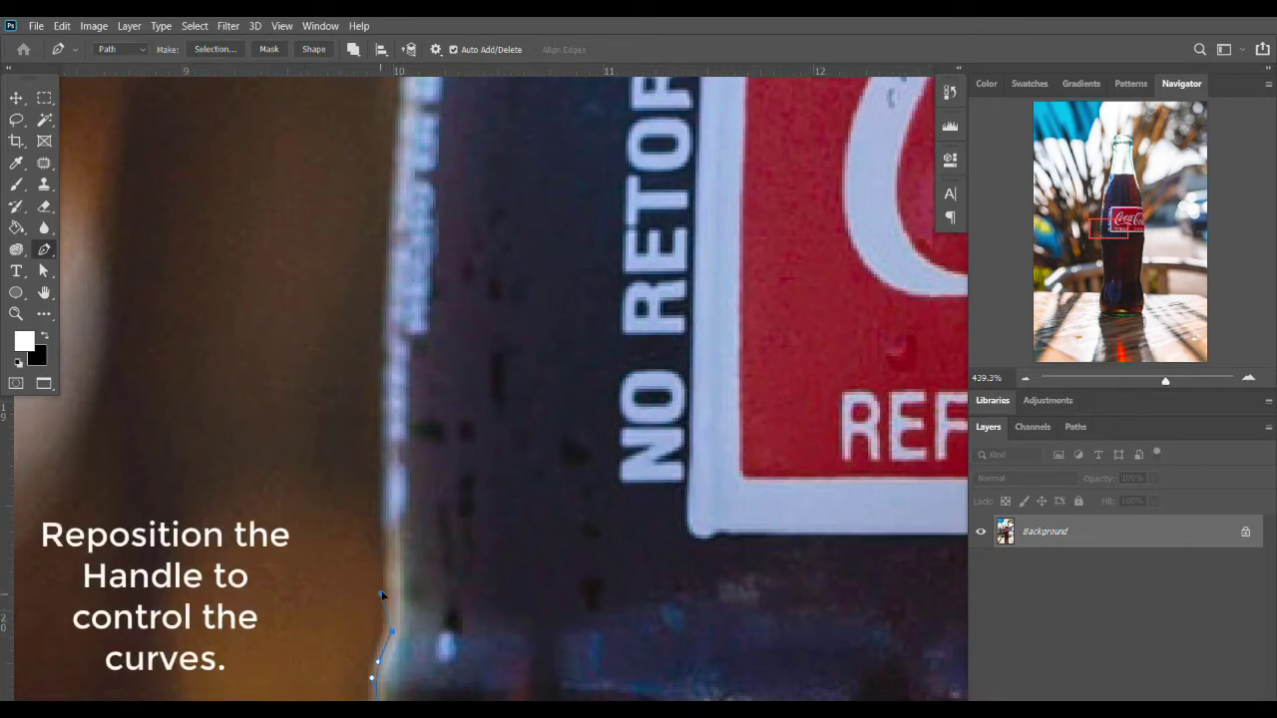
- Extend the path with a curved segment up the left edge beside the red label to the ridge above it
scroll(400, 559, "down", 3)
left_click_drag(445, 284, 428, 439)
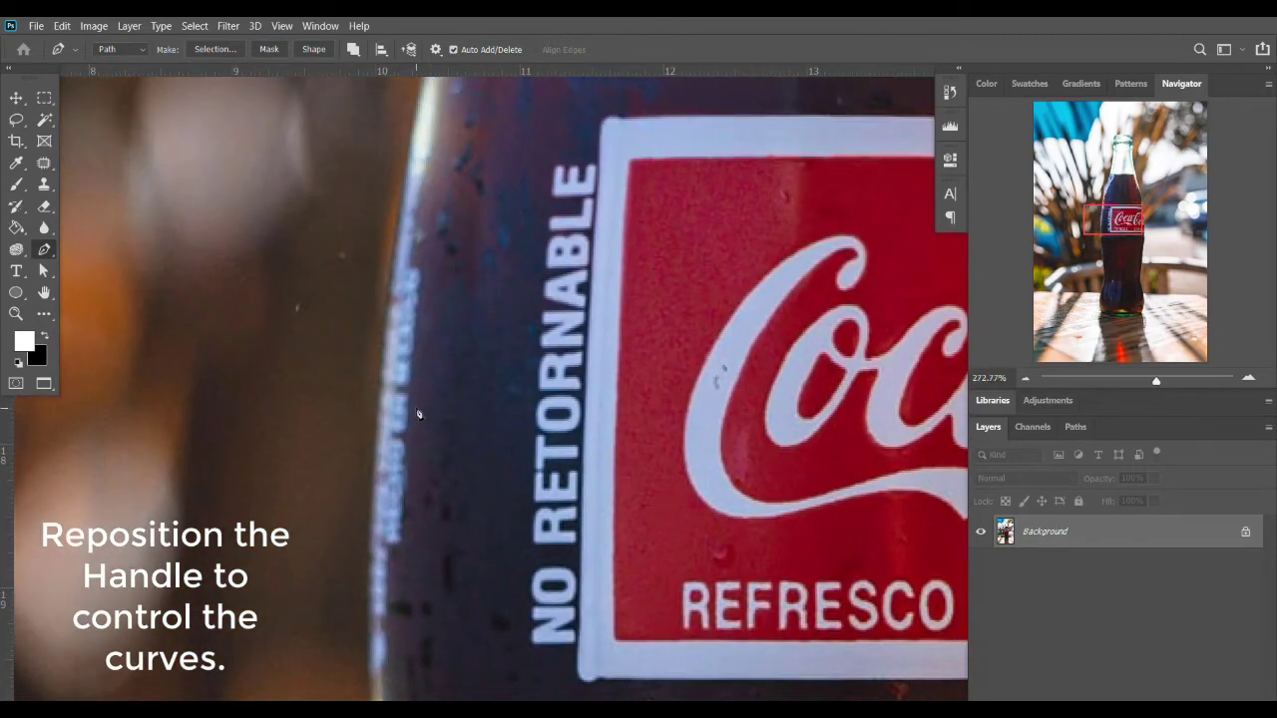
scroll(418, 413, "down", 5)
left_click_drag(415, 361, 410, 429)
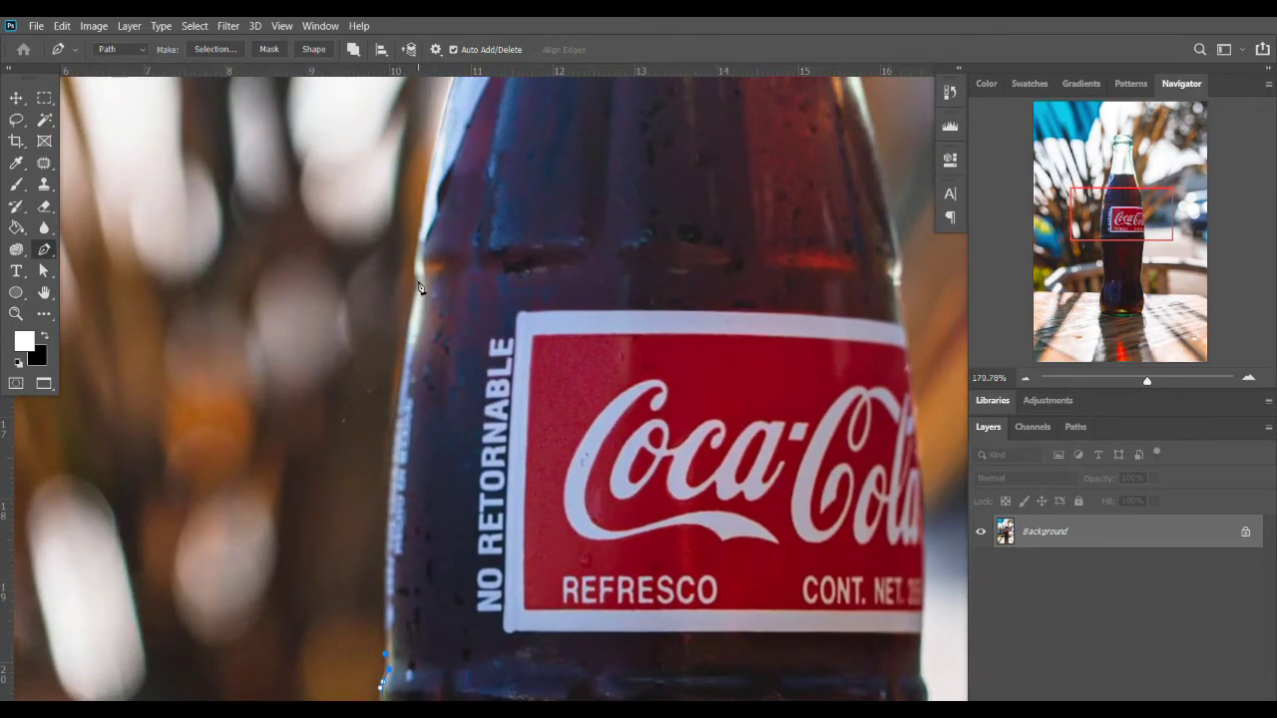
left_click_drag(417, 283, 435, 203)
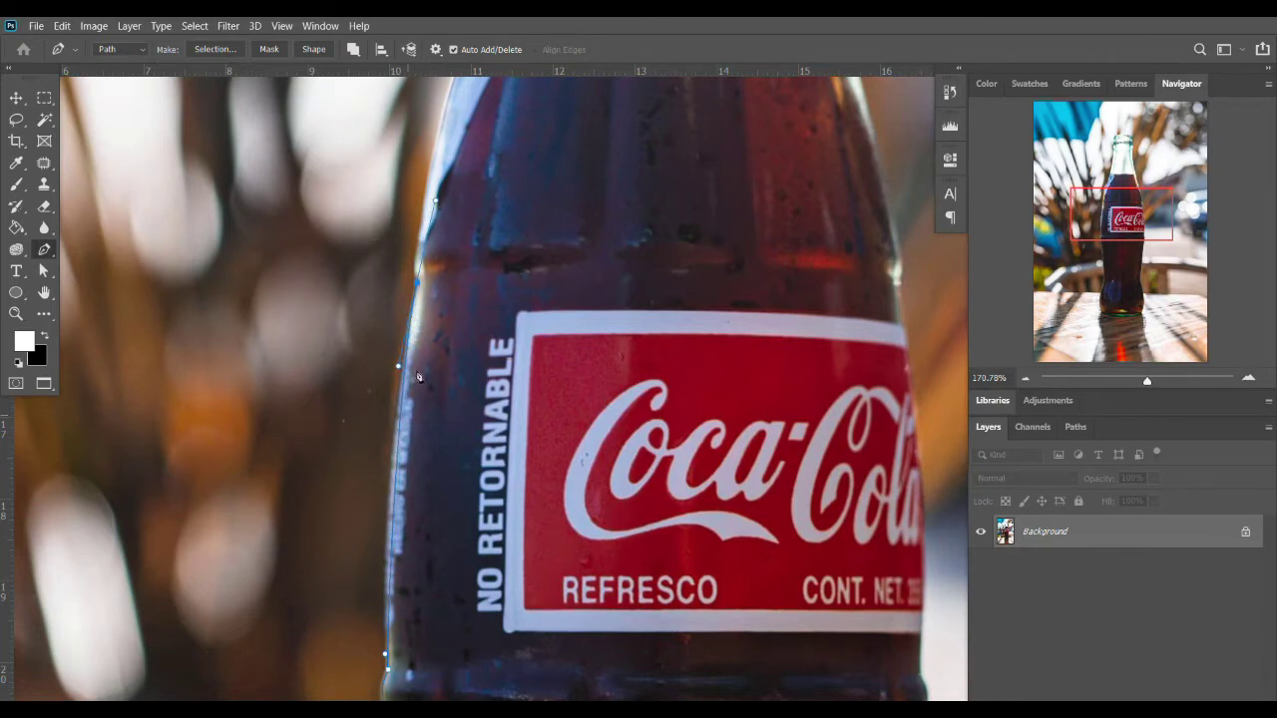
- Shorten the direction handle at the ridge above the label and continue the path up beside the neck sticker
scroll(419, 376, "up", 3)
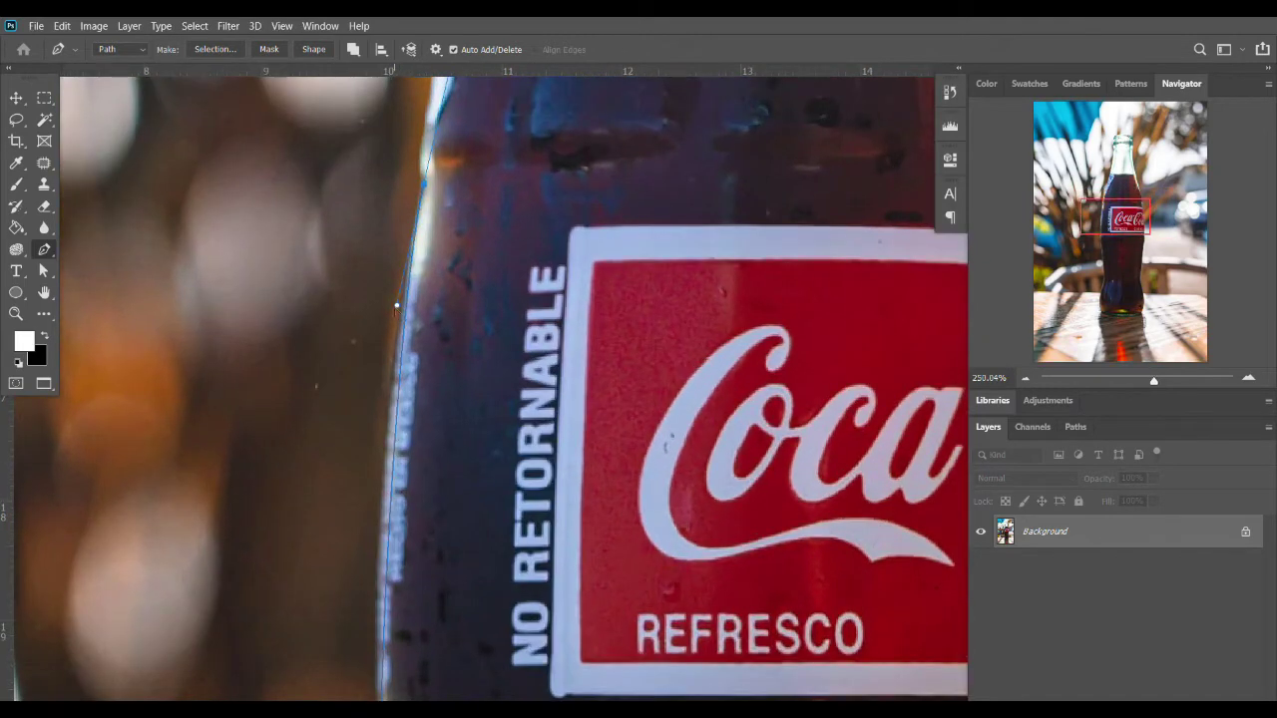
left_click_drag(383, 319, 361, 447)
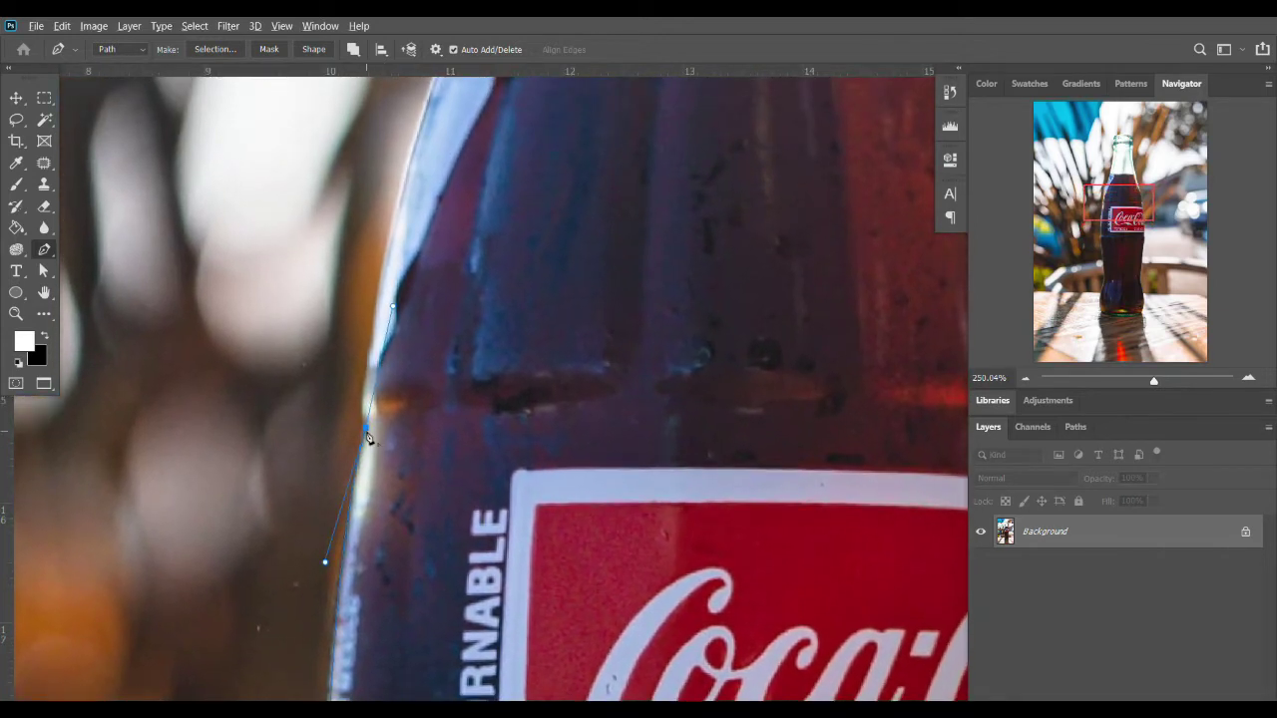
mouse_move(366, 374)
left_mouse_down()
mouse_move(353, 431)
mouse_move(367, 371)
left_mouse_up()
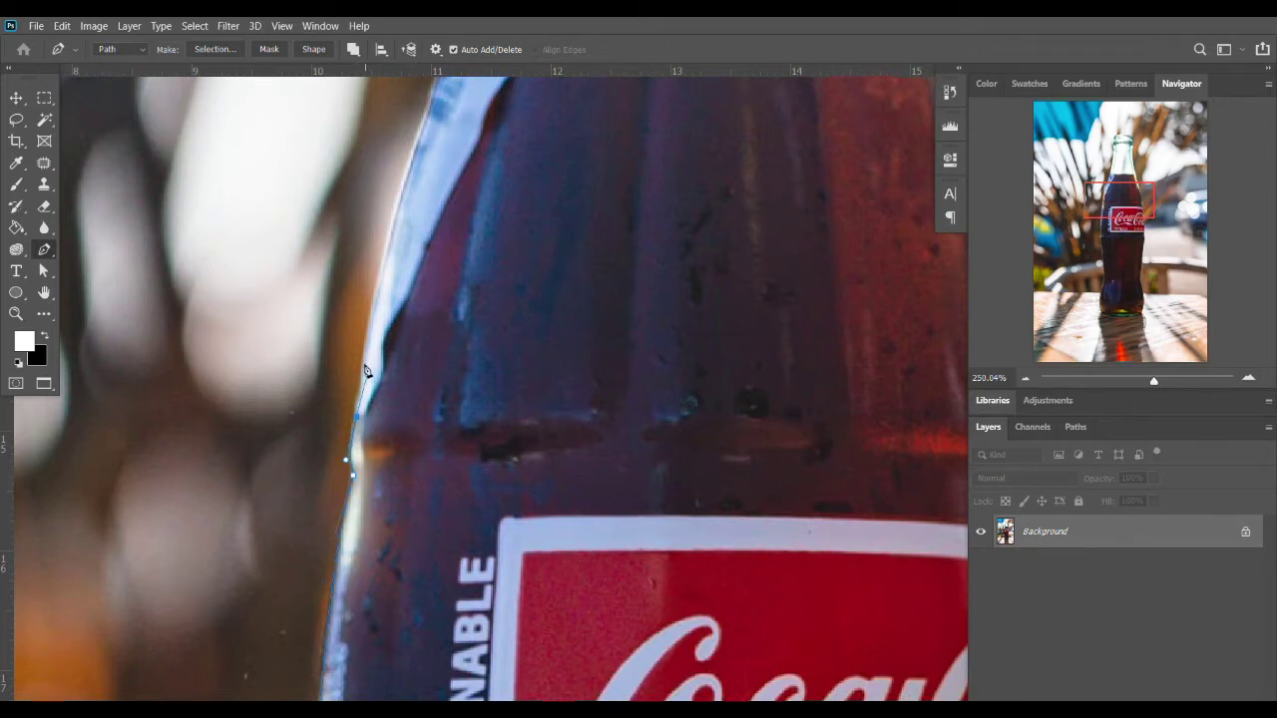
key("ctrl+z")
scroll(349, 430, "down", 3)
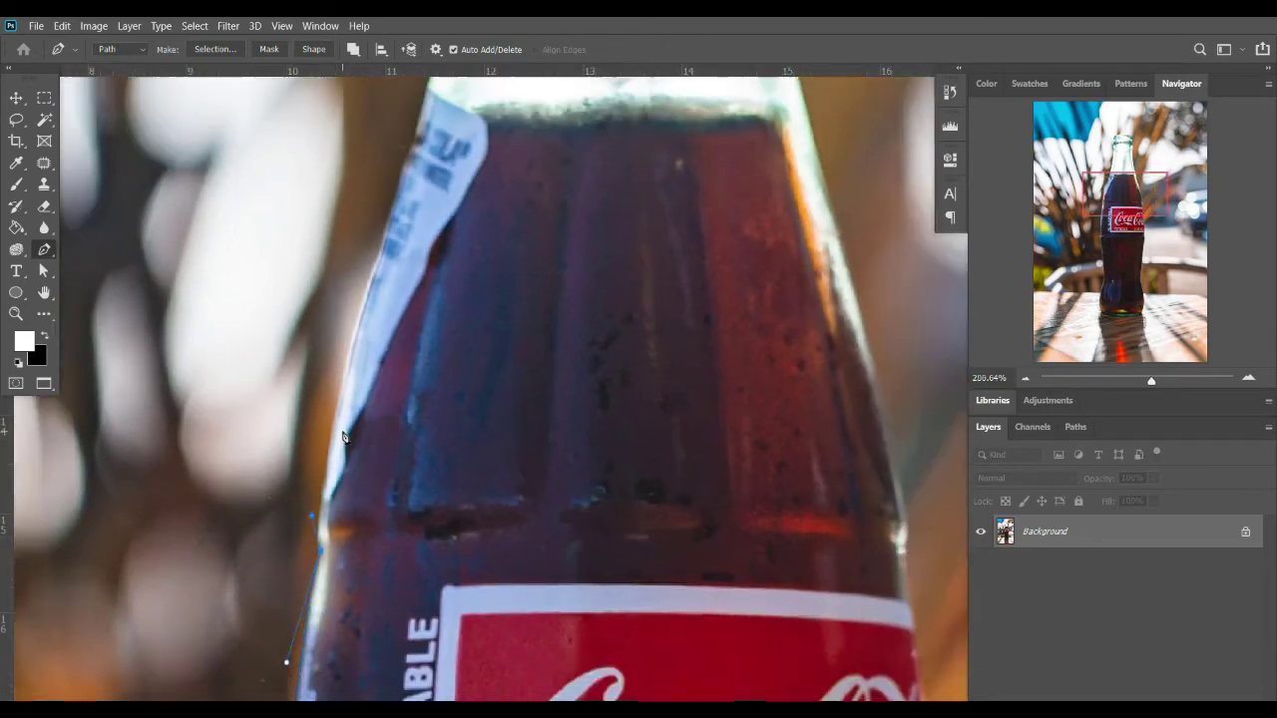
left_click_drag(359, 329, 383, 246)
- Extend the path past the top of the neck sticker and up the clear glass neck to just below the bulge
left_click_drag(394, 198, 385, 395)
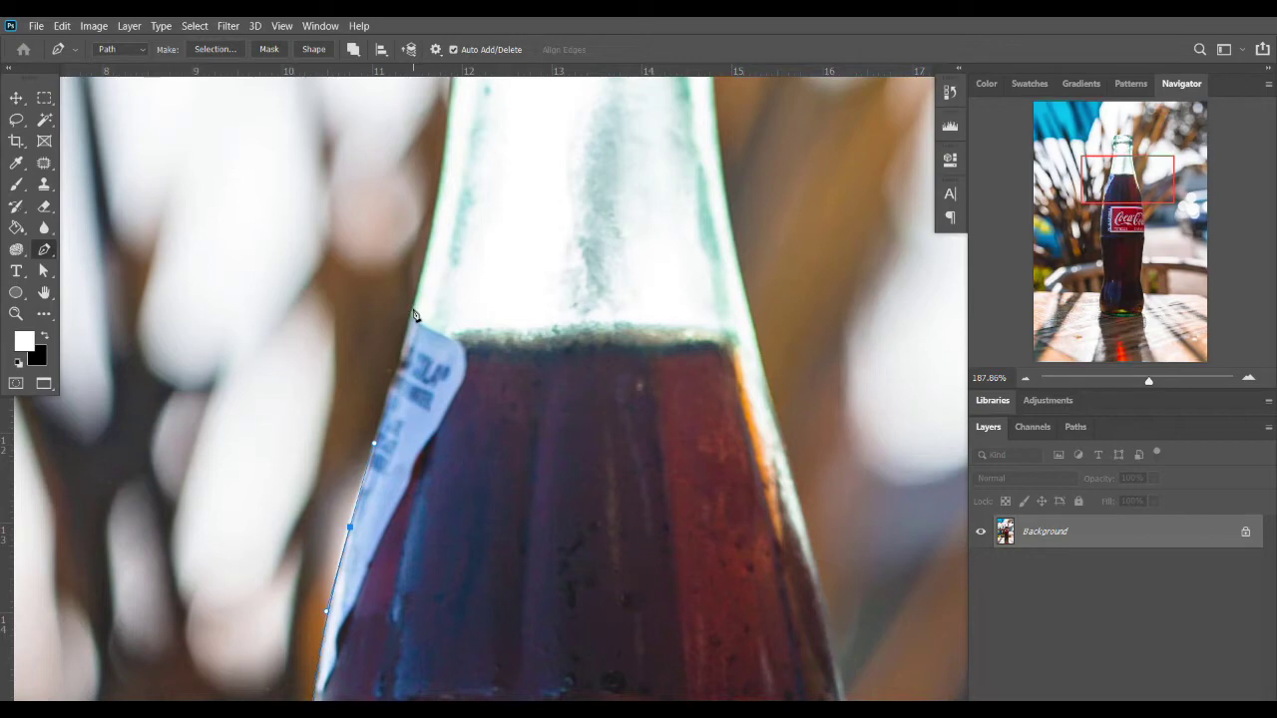
left_click_drag(409, 322, 455, 542)
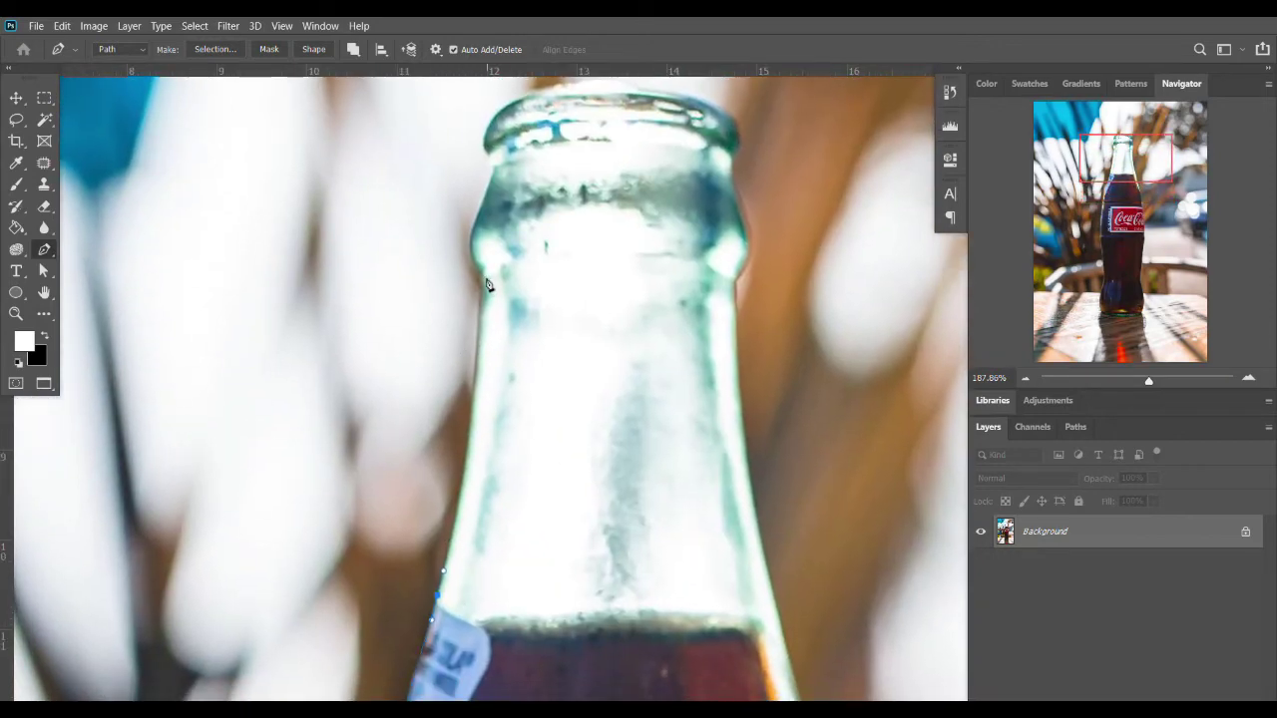
left_click_drag(483, 278, 480, 183)
scroll(480, 275, "up", 3)
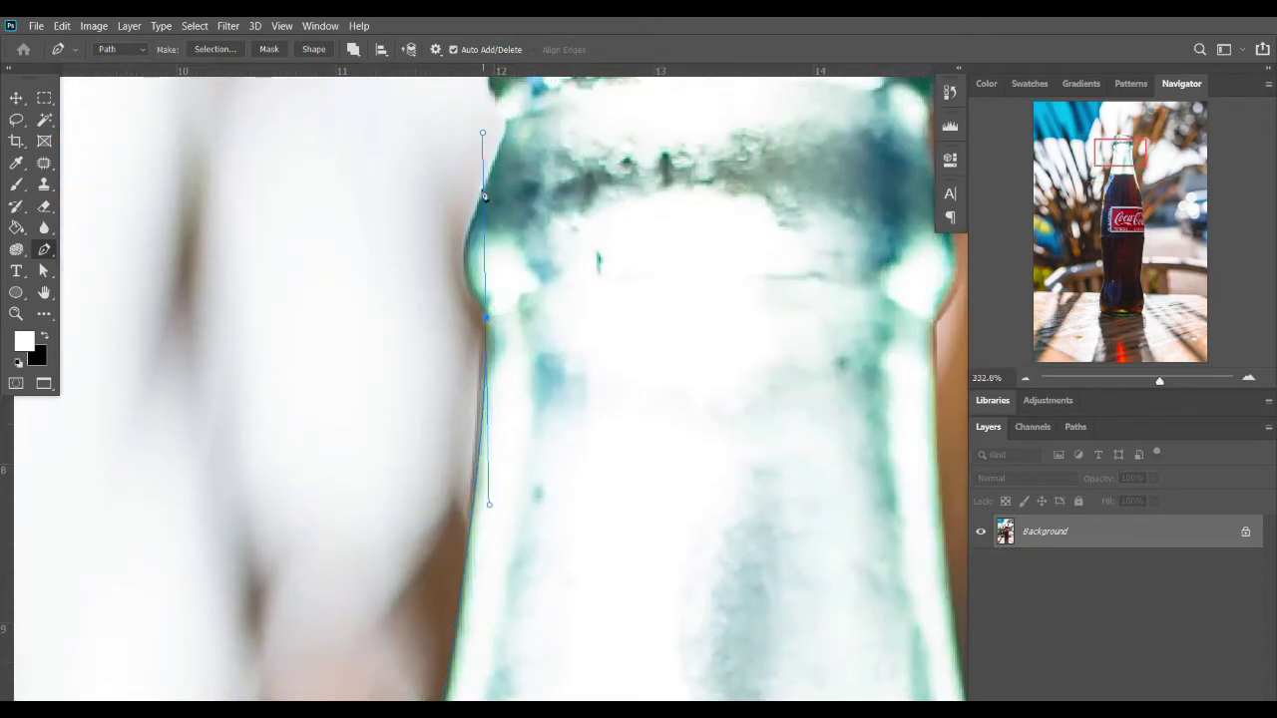
left_click_drag(500, 171, 499, 214)
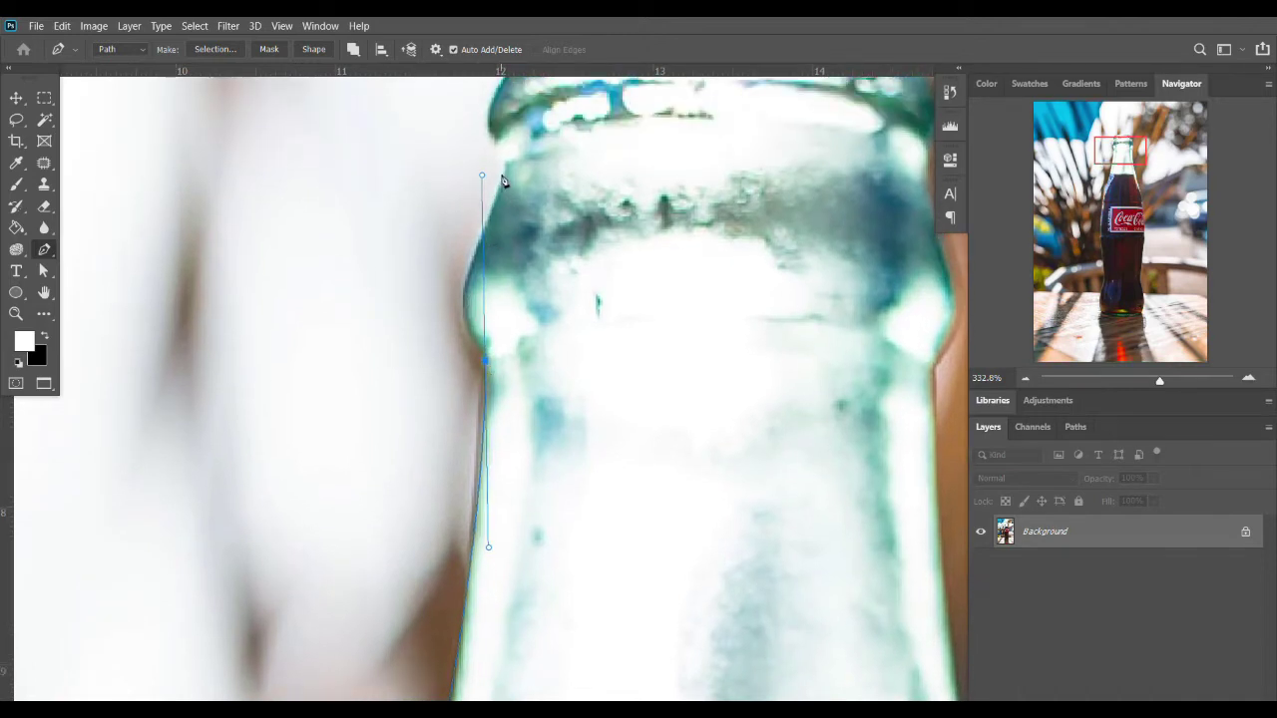
- Reposition the direction handle at the base of the neck bulge and curve the path up around the bulge's left side
left_click_drag(505, 171, 534, 133)
key("ctrl+z")
left_click_drag(481, 177, 460, 278)
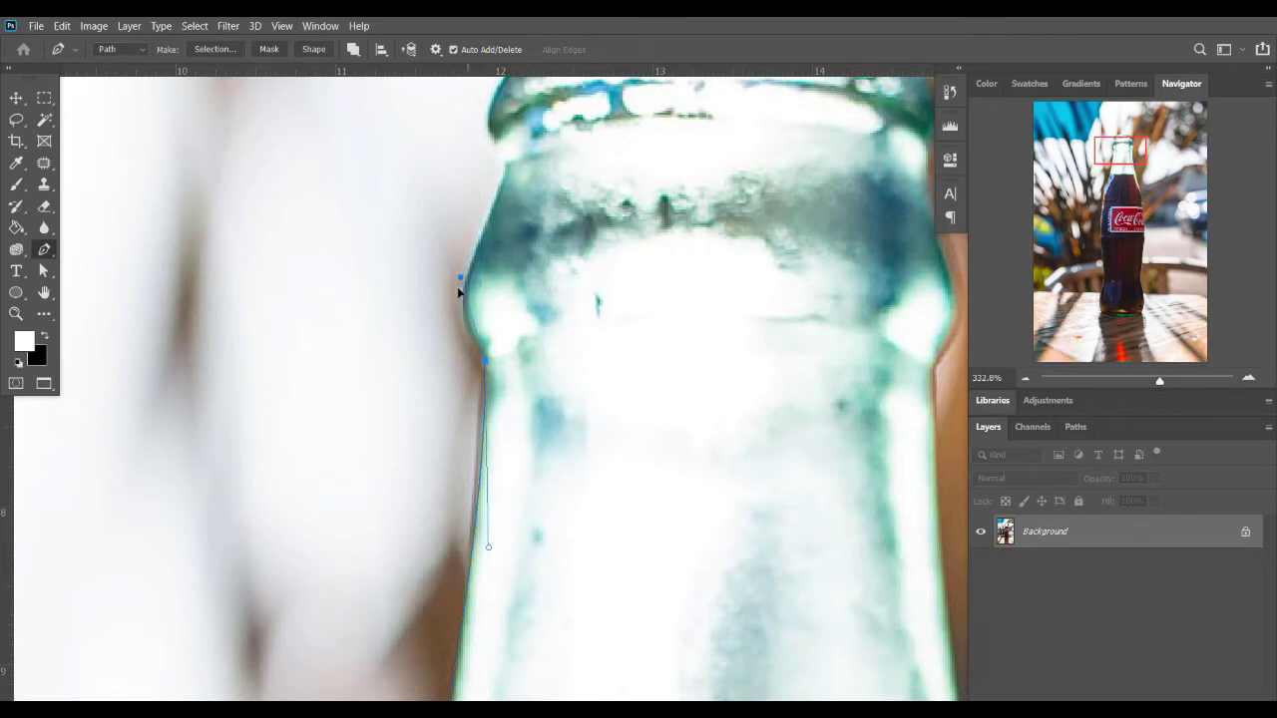
left_click(483, 234)
scroll(493, 218, "up", 3)
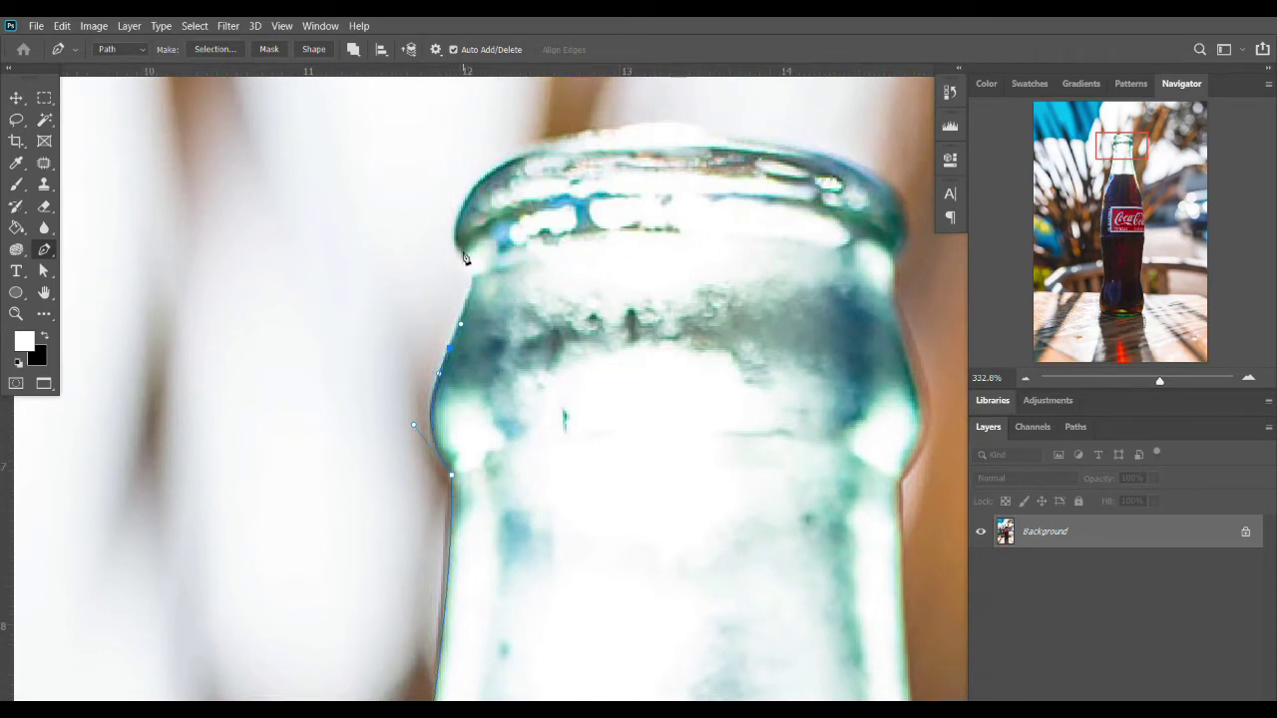
- Continue the path with curved segments from beneath the bottle's lip, over the rim and onto the lip's right side
left_click_drag(463, 254, 530, 208)
scroll(443, 210, "up", 2)
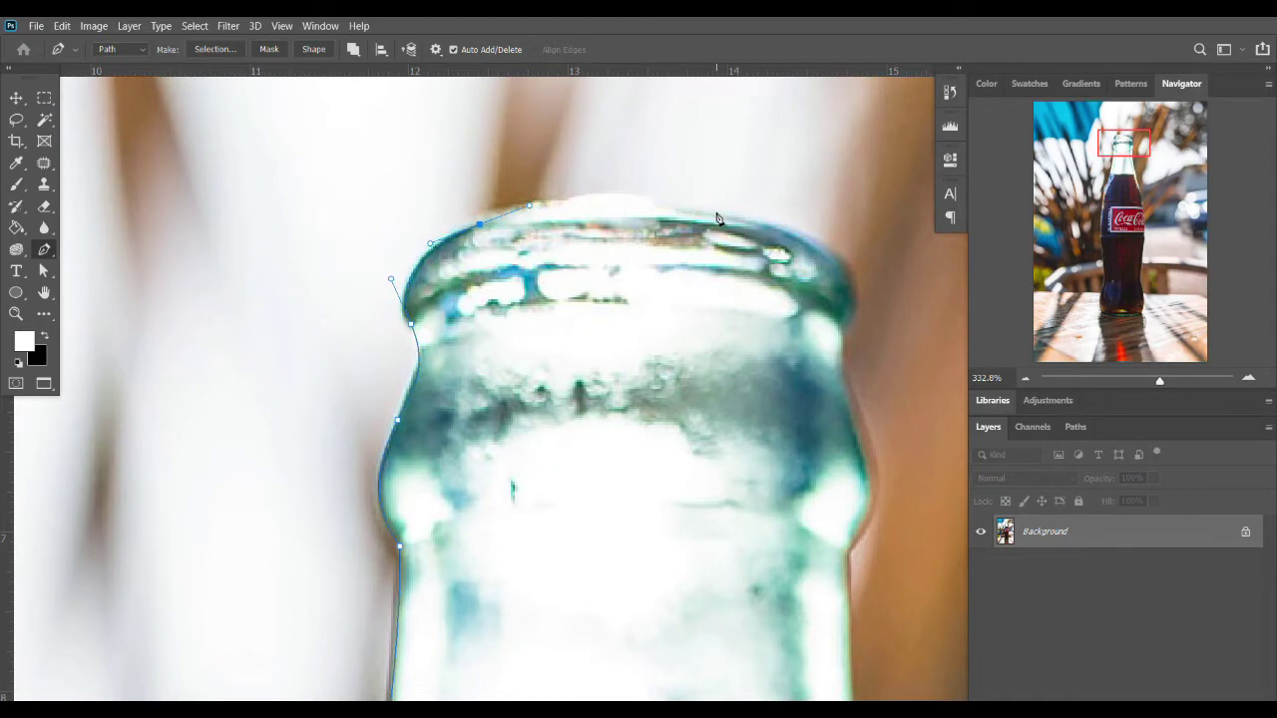
left_click_drag(722, 215, 820, 233)
scroll(803, 244, "right", 2)
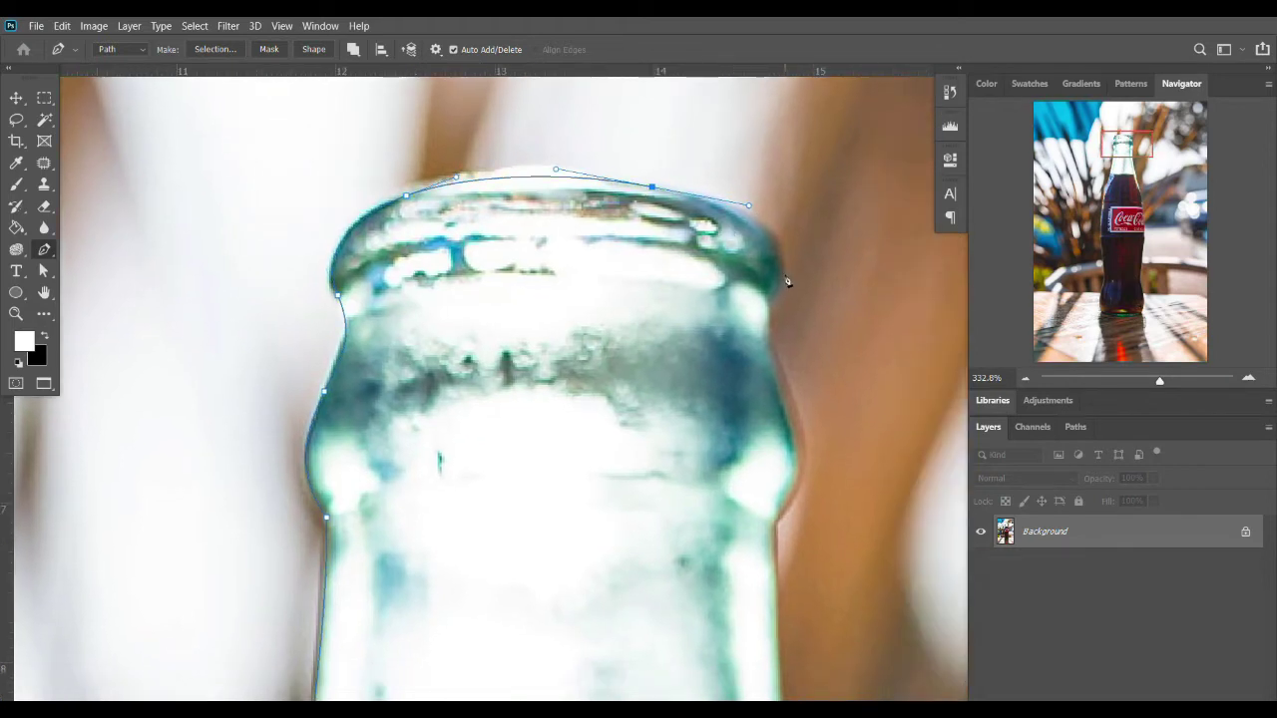
left_click_drag(786, 281, 764, 345)
scroll(764, 345, "down", 2)
scroll(765, 345, "right", 2)
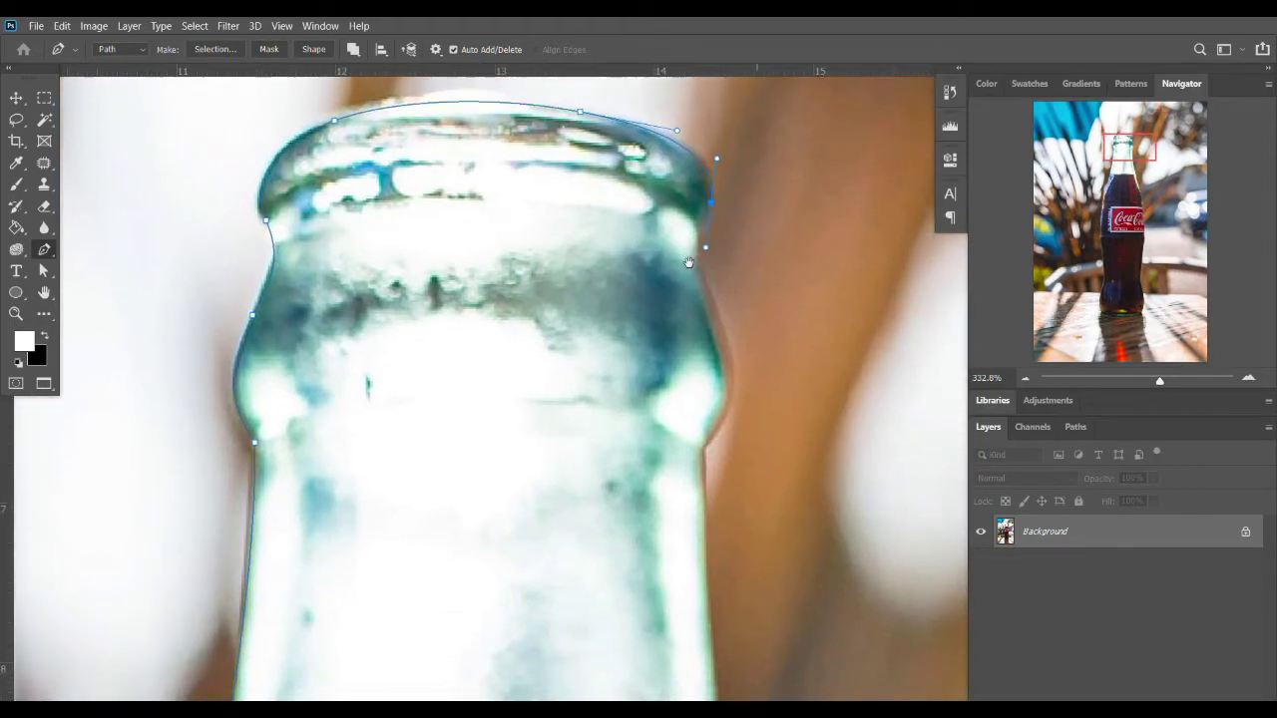
left_click_drag(699, 266, 700, 286)
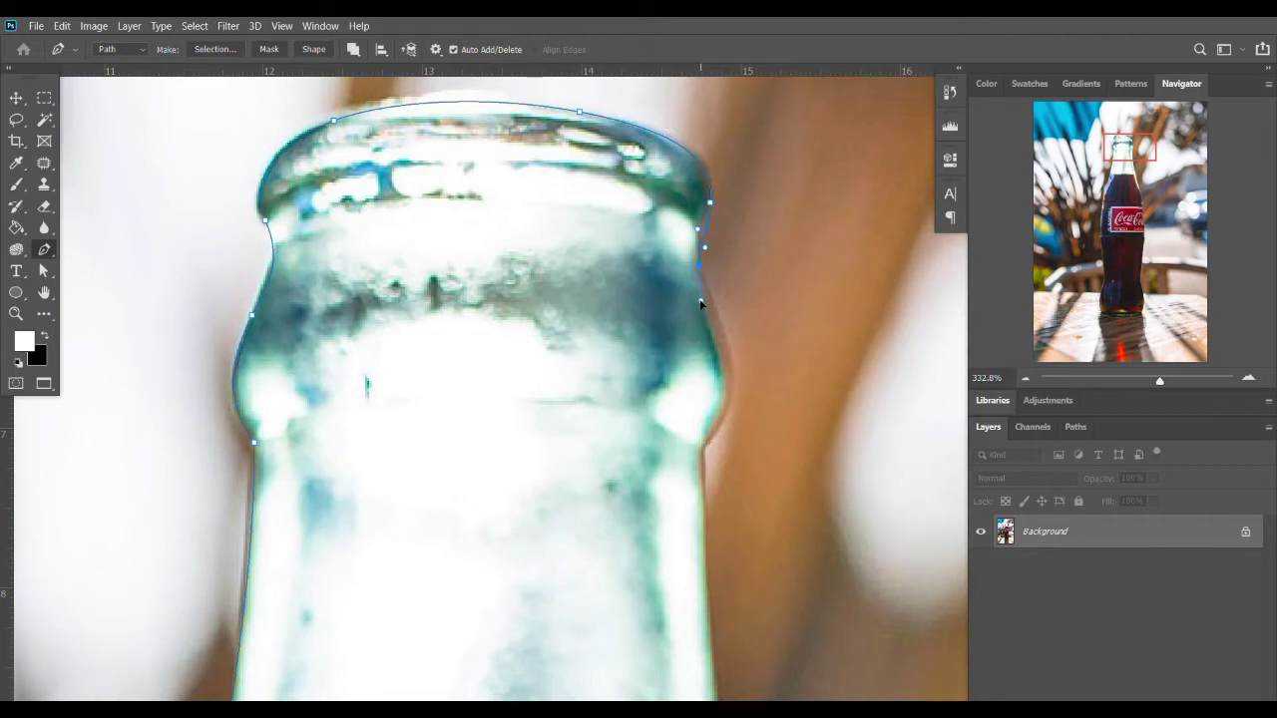
left_click(715, 306)
key("ctrl+z")
key("ctrl+z")
- Extend the path beneath the lip and around the right side of the neck bulge, ending with a corner point at its base
scroll(701, 235, "up", 3)
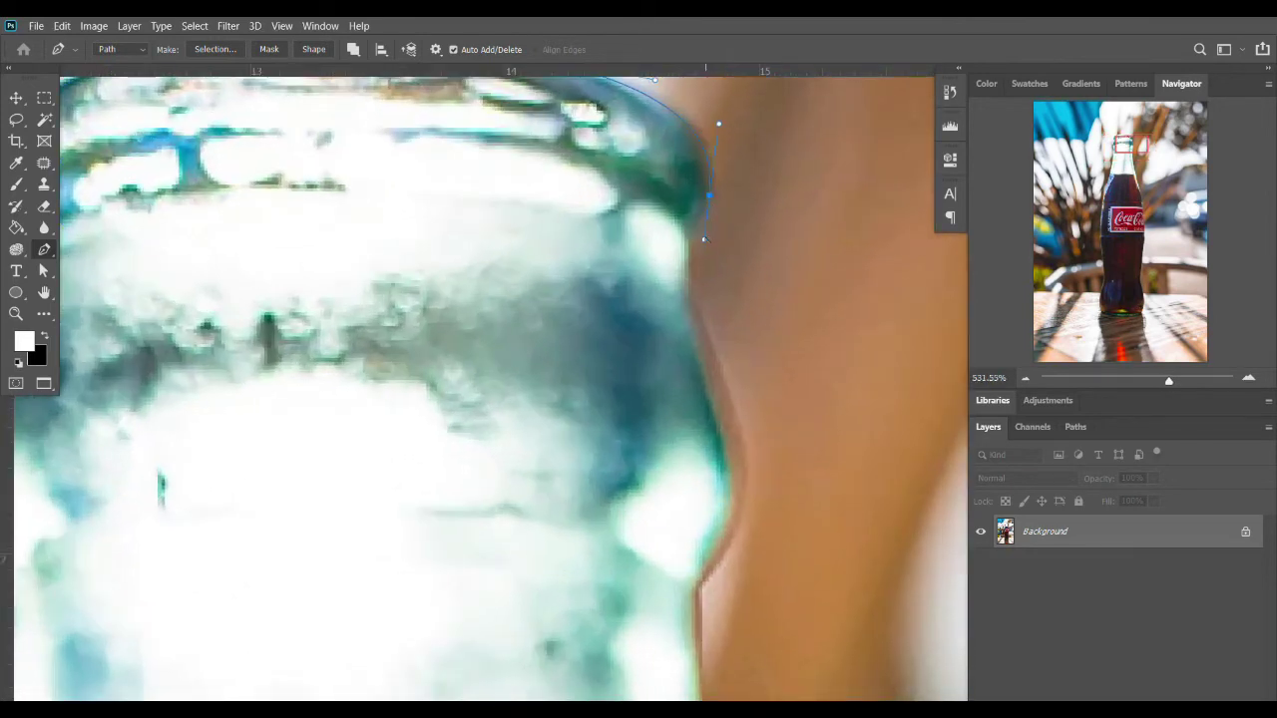
left_click_drag(688, 251, 686, 278)
scroll(685, 279, "down", 2)
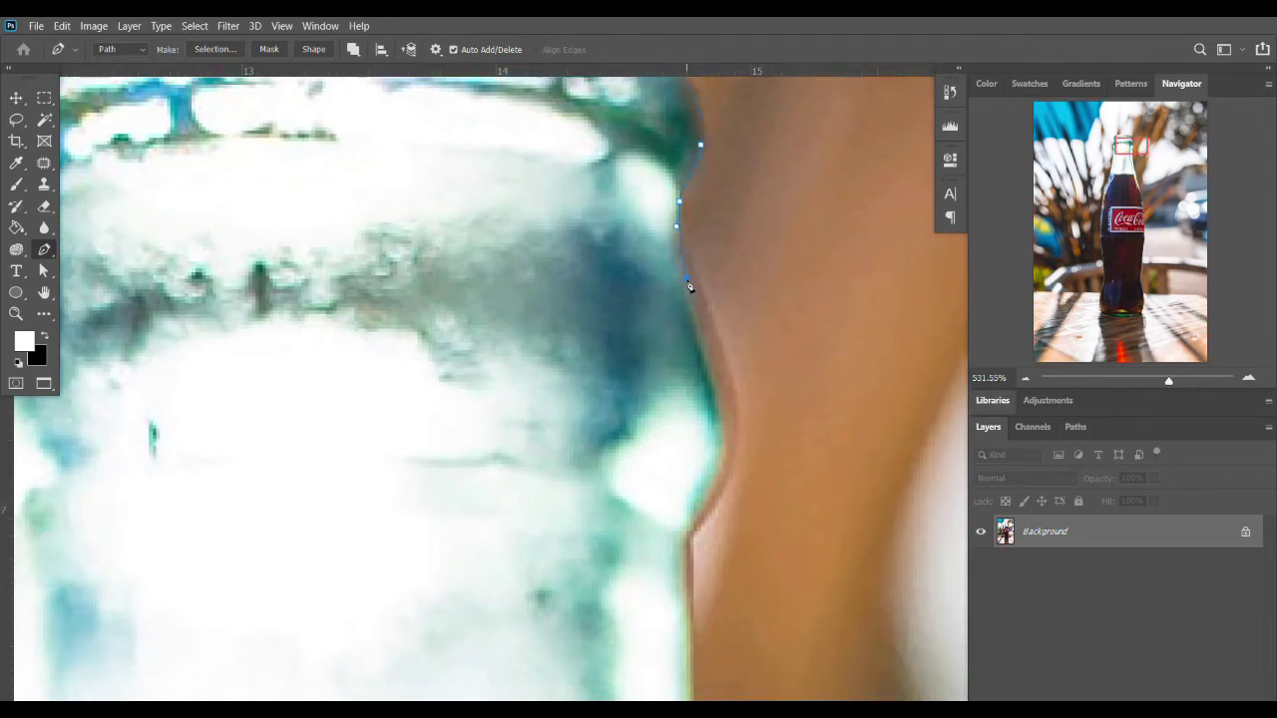
scroll(690, 322, "down", 3)
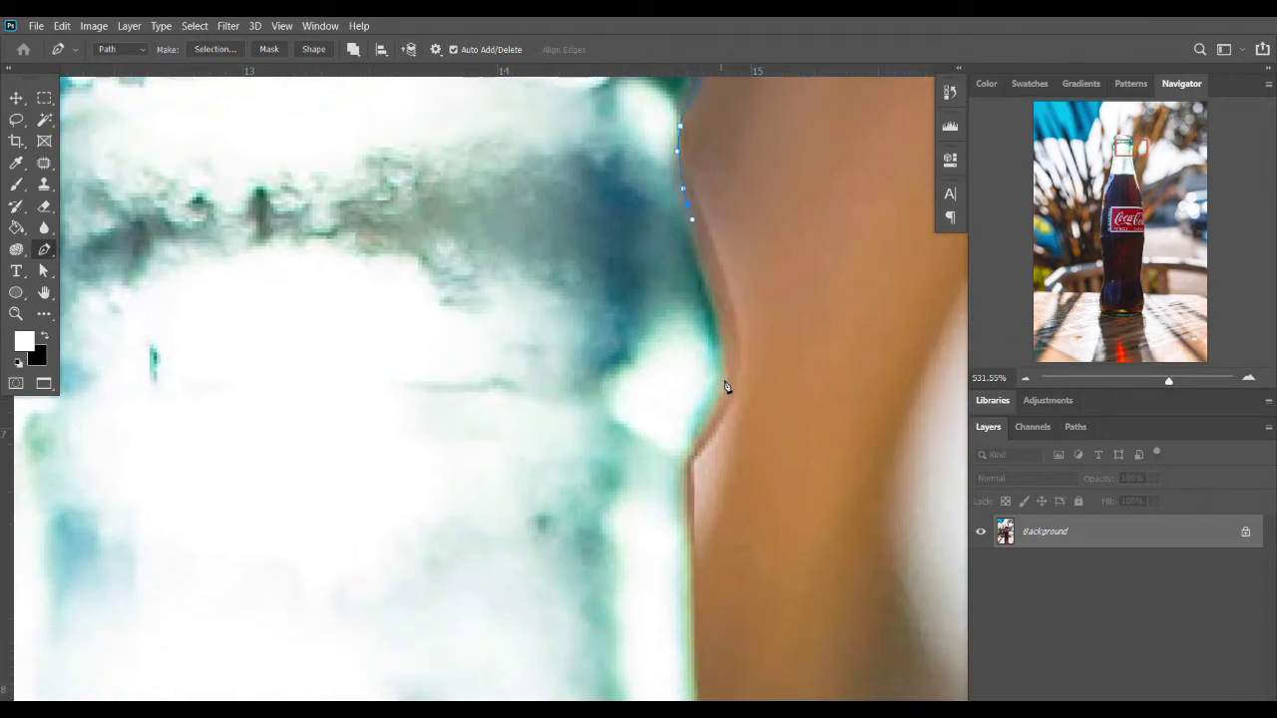
left_click_drag(726, 409, 718, 428)
scroll(718, 429, "down", 6)
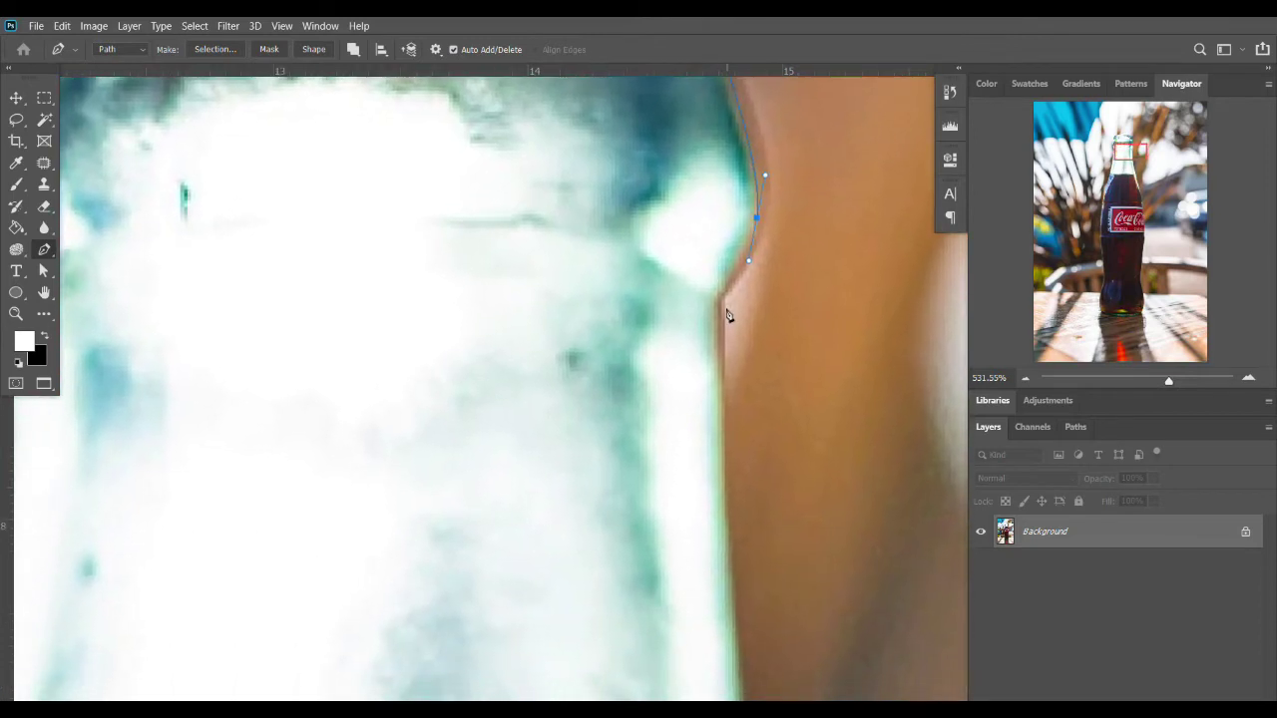
left_click(720, 302)
scroll(718, 345, "down", 3)
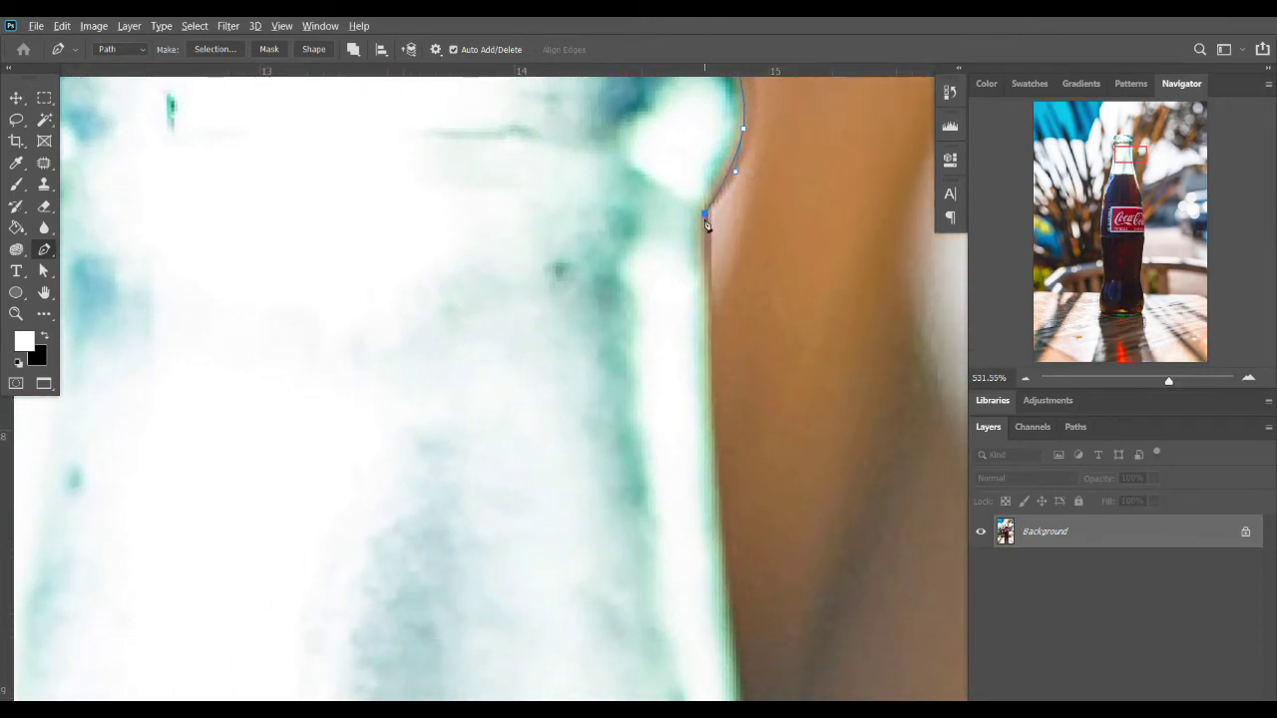
- Extend the path with a curved segment down the right edge of the clear glass neck
scroll(659, 339, "up", 3)
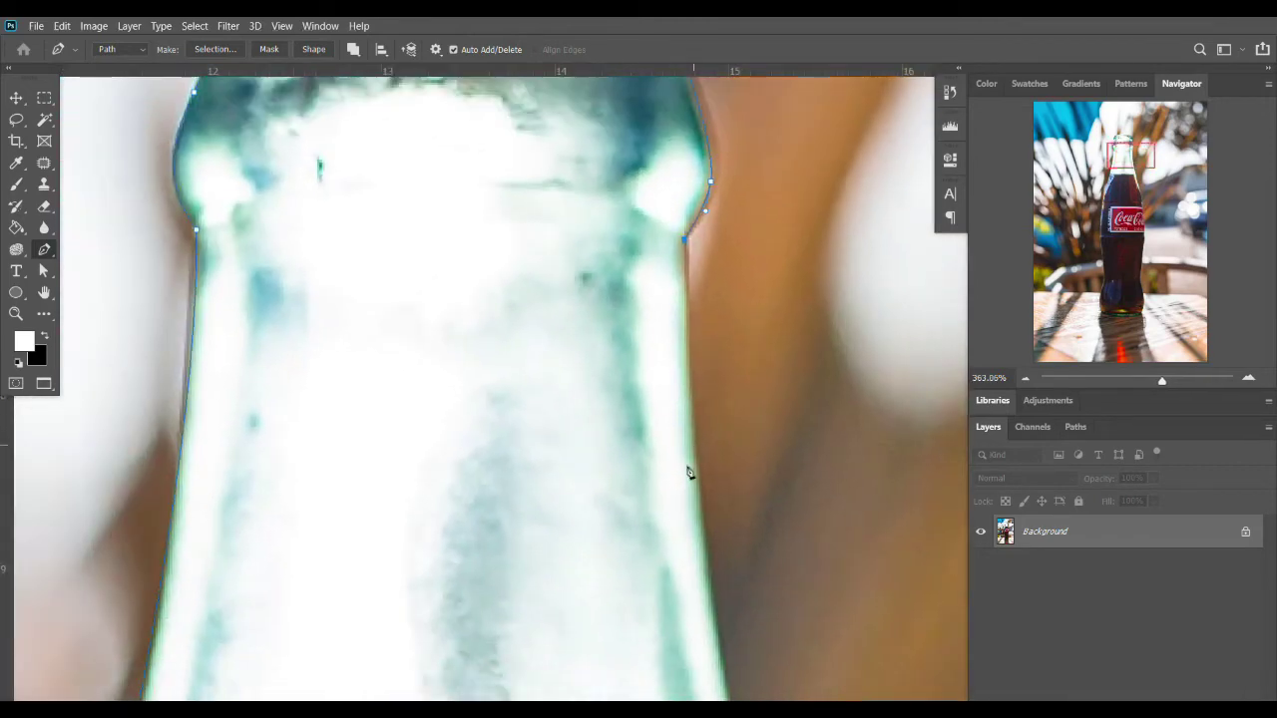
scroll(653, 477, "down", 5)
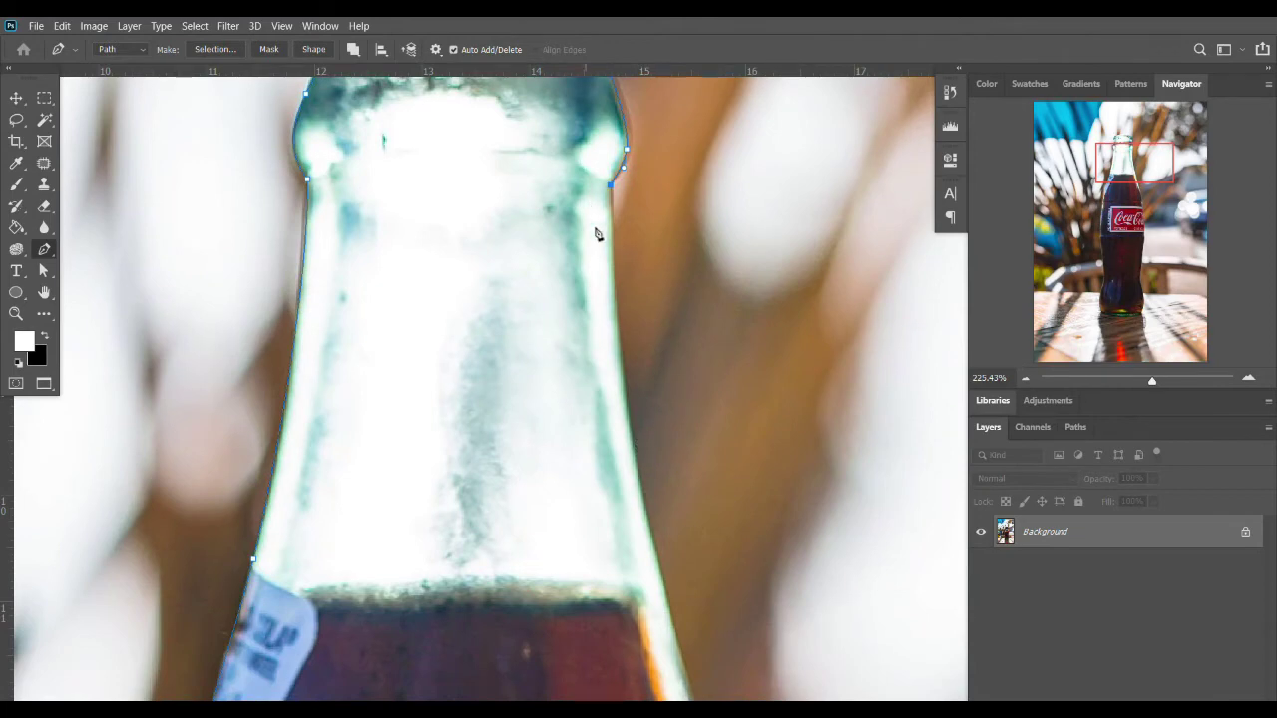
left_click_drag(667, 463, 604, 336)
scroll(602, 349, "down", 5)
scroll(561, 236, "up", 6)
left_click_drag(562, 229, 553, 277)
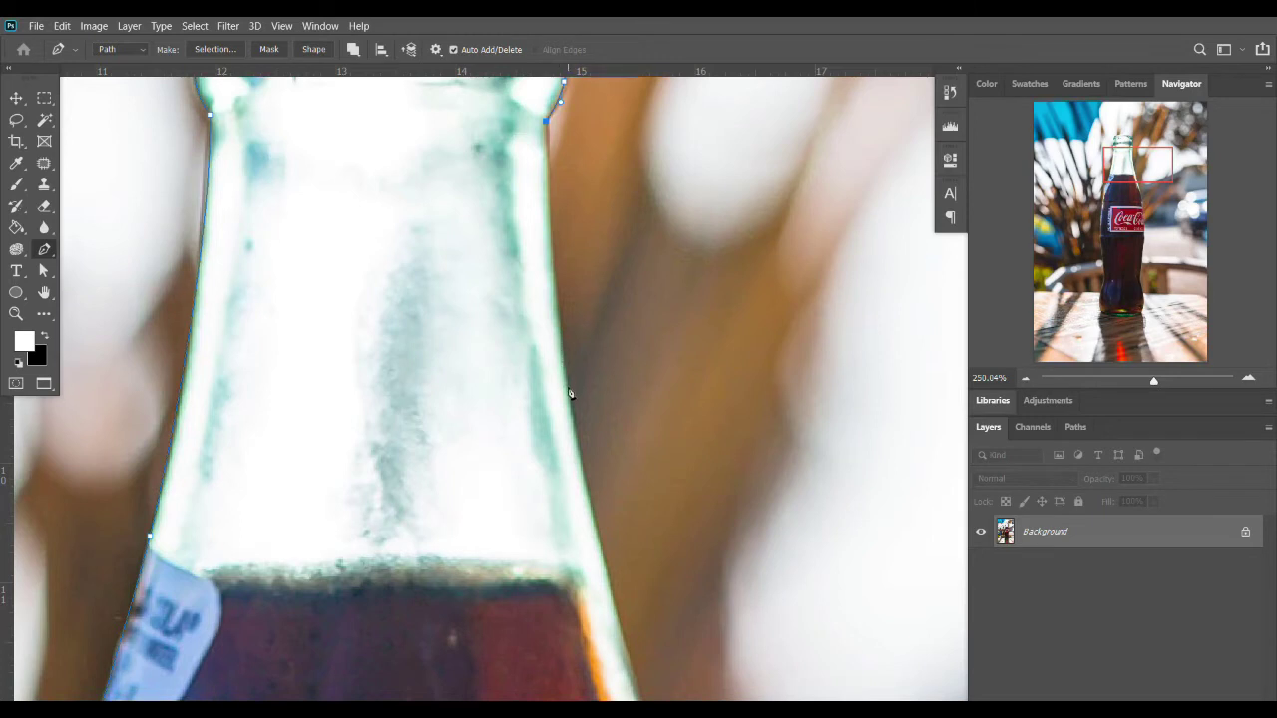
left_click_drag(571, 395, 572, 409)
left_click_drag(586, 483, 554, 393)
scroll(555, 396, "down", 5)
left_click_drag(560, 464, 490, 235)
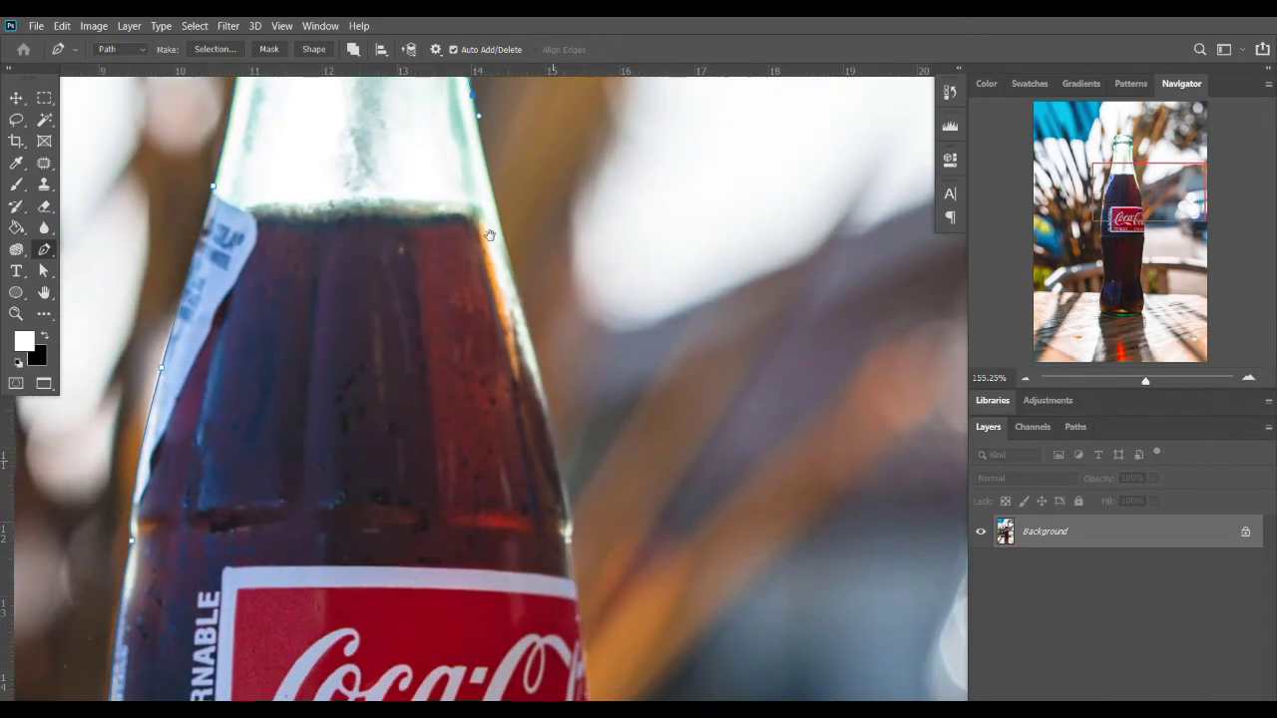
left_click_drag(574, 527, 576, 549)
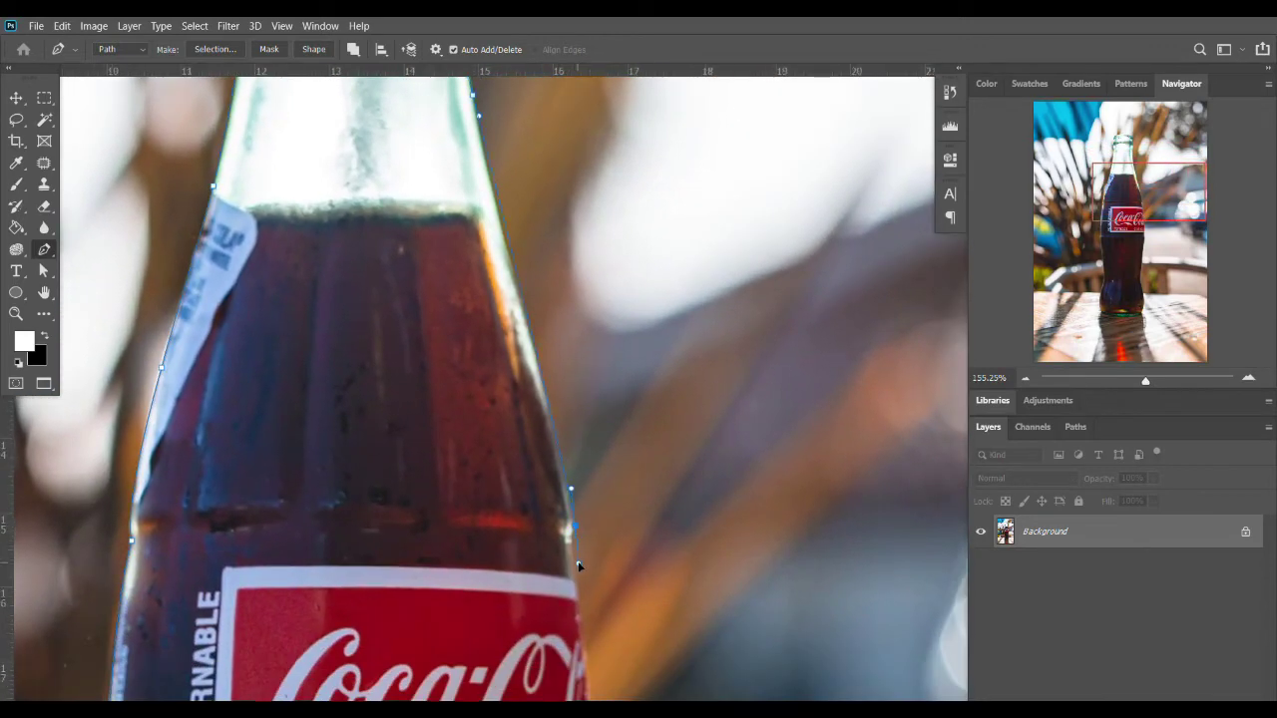
scroll(559, 479, "up", 3)
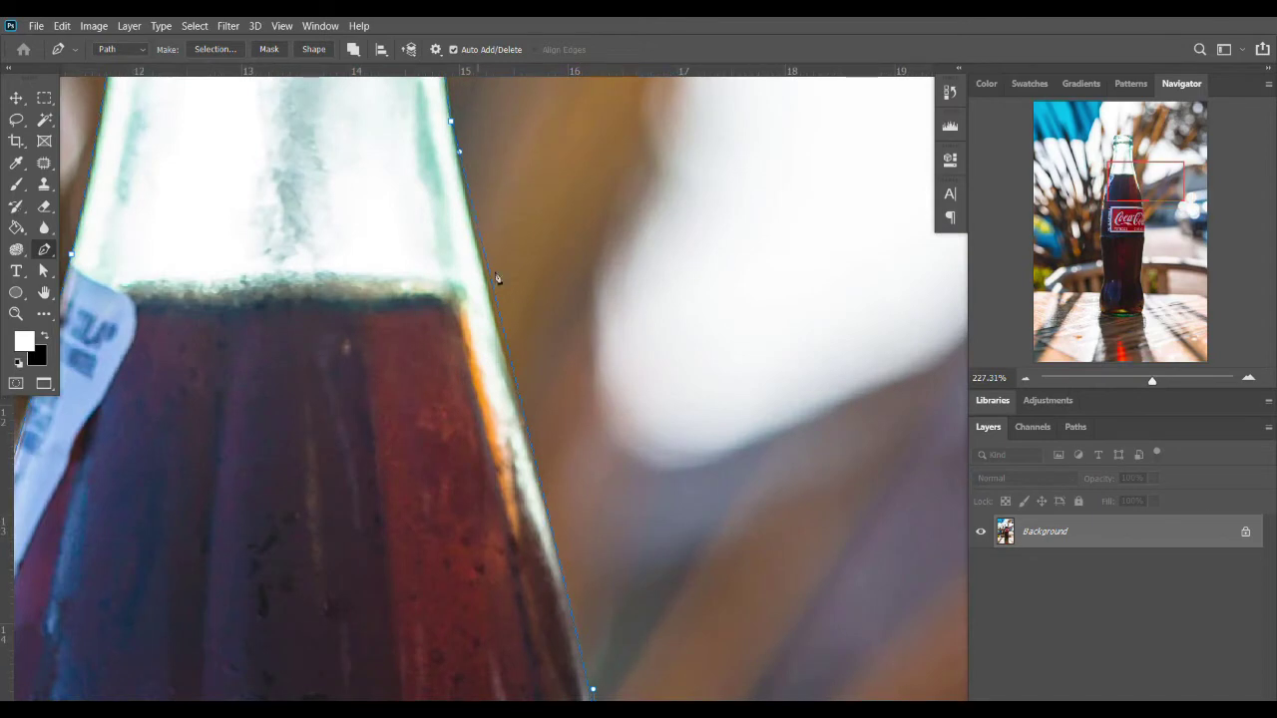
- Continue the path in shorter curves past the liquid line down to the right end of the ridge above the label
left_click_drag(478, 182, 374, 297)
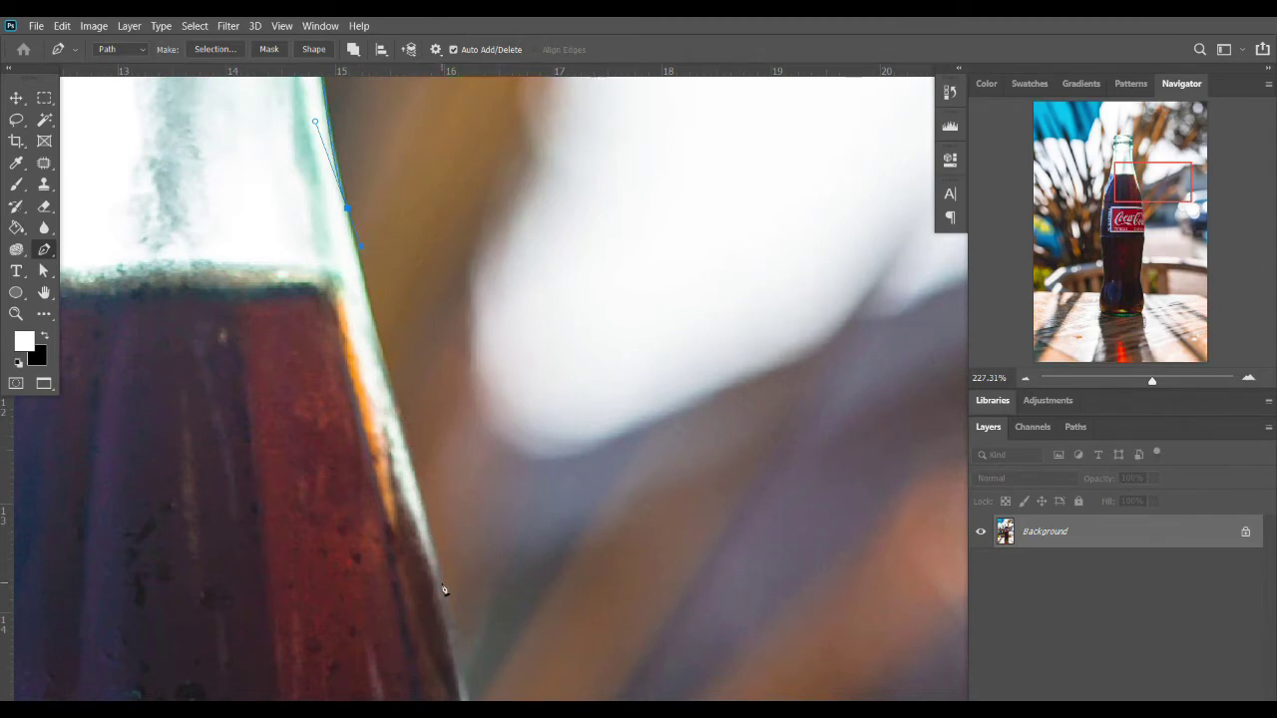
left_click_drag(444, 590, 490, 217)
left_click_drag(483, 402, 480, 442)
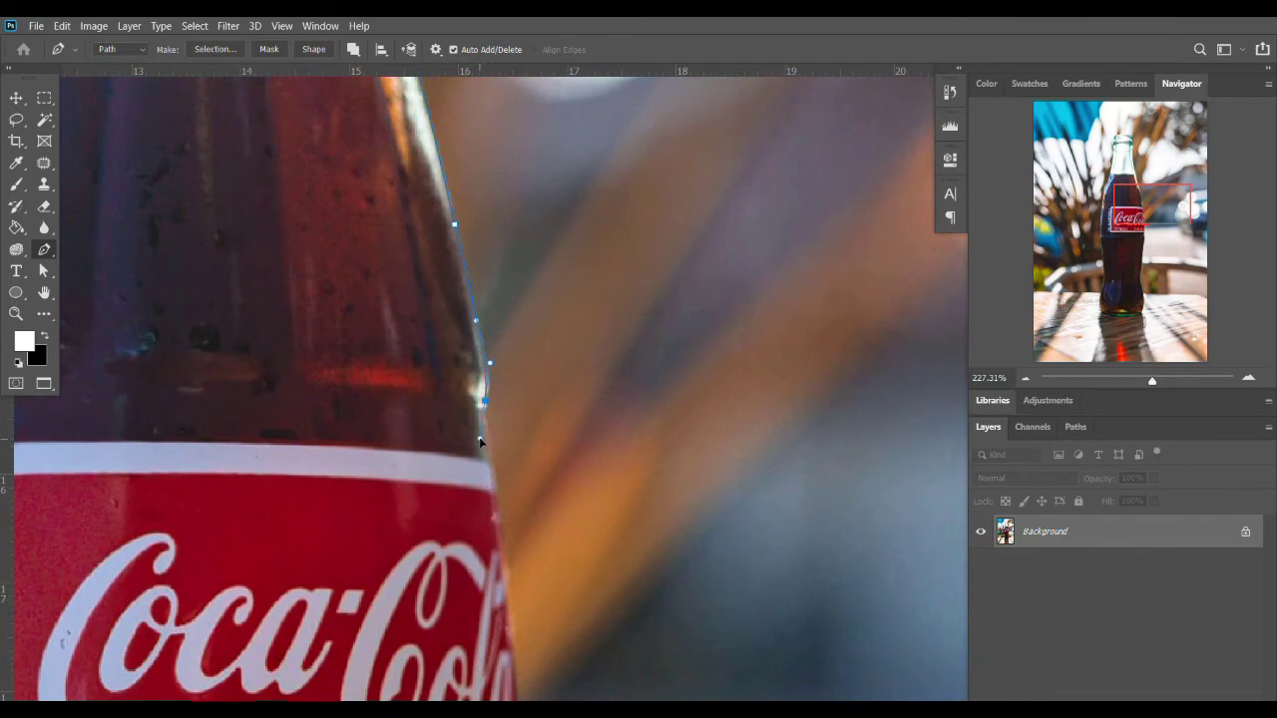
- Curve the path down the right edge of the red label to just above the ridge below it
left_click_drag(487, 539, 491, 251)
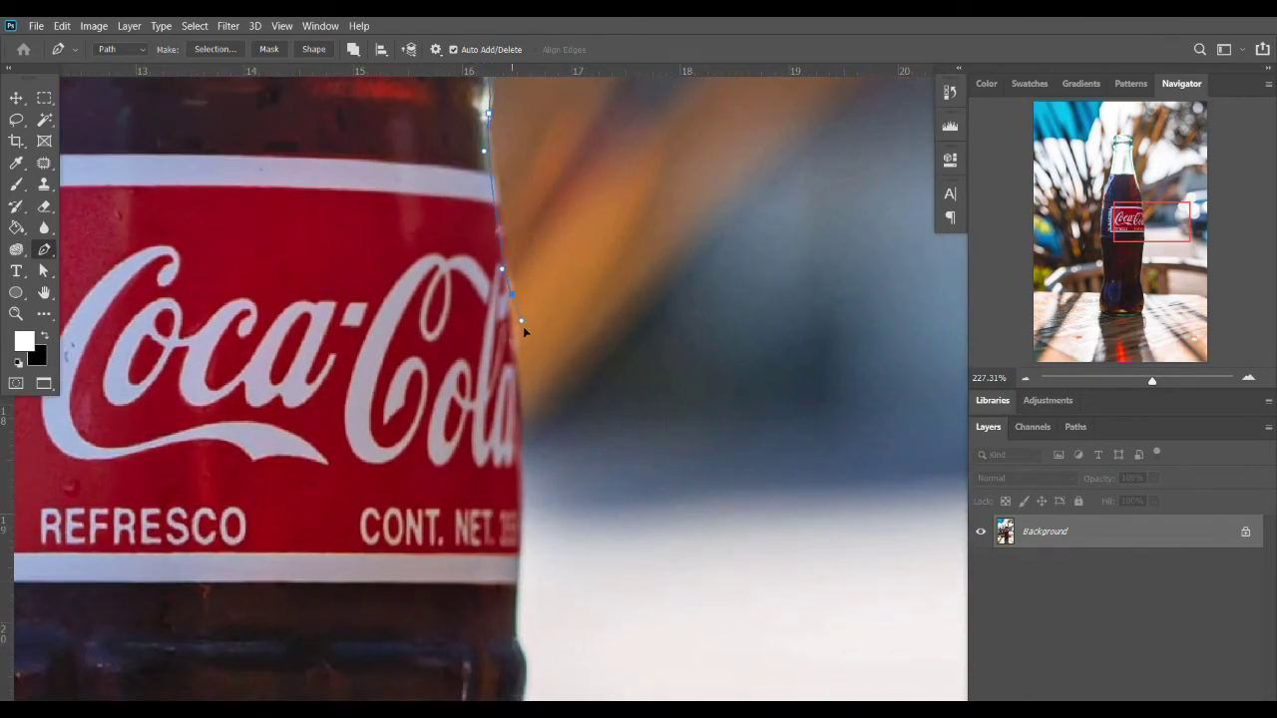
left_click_drag(524, 328, 522, 366)
left_click_drag(523, 426, 543, 295)
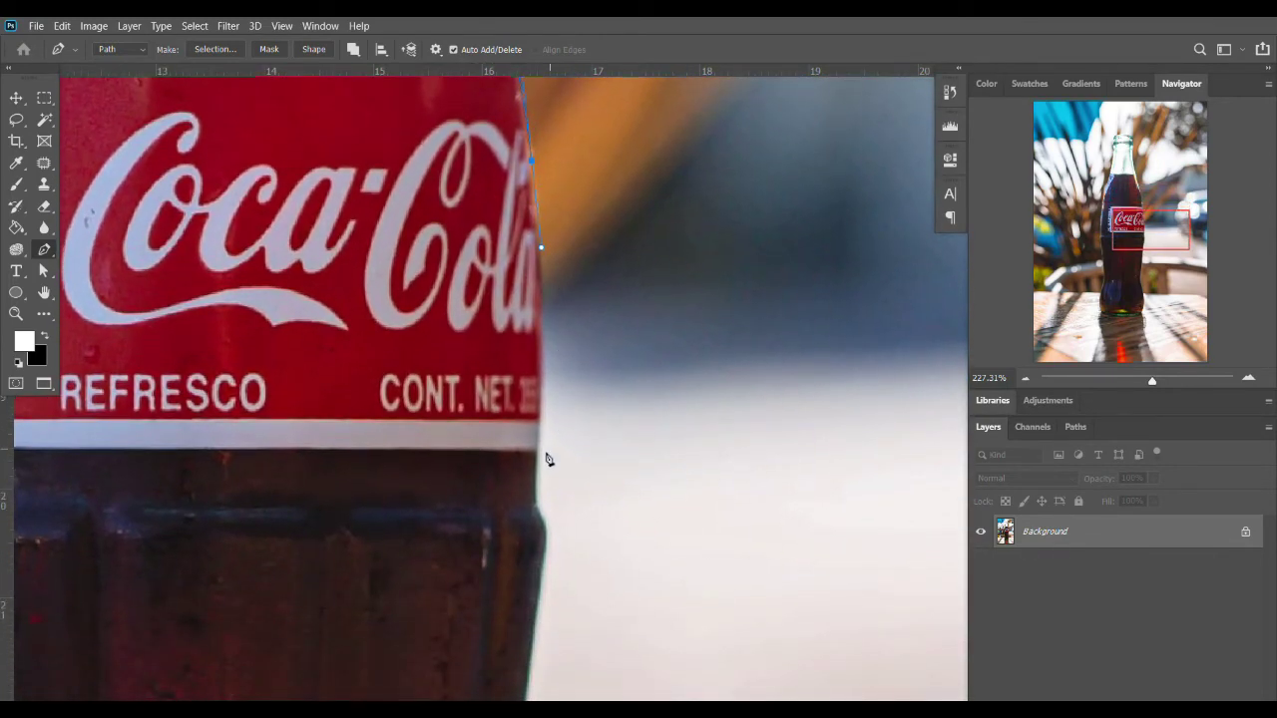
left_click(535, 506)
- Remove the outgoing direction handle at the last anchor point and curve the path around the ridge below the label
left_click_drag(534, 511, 544, 267)
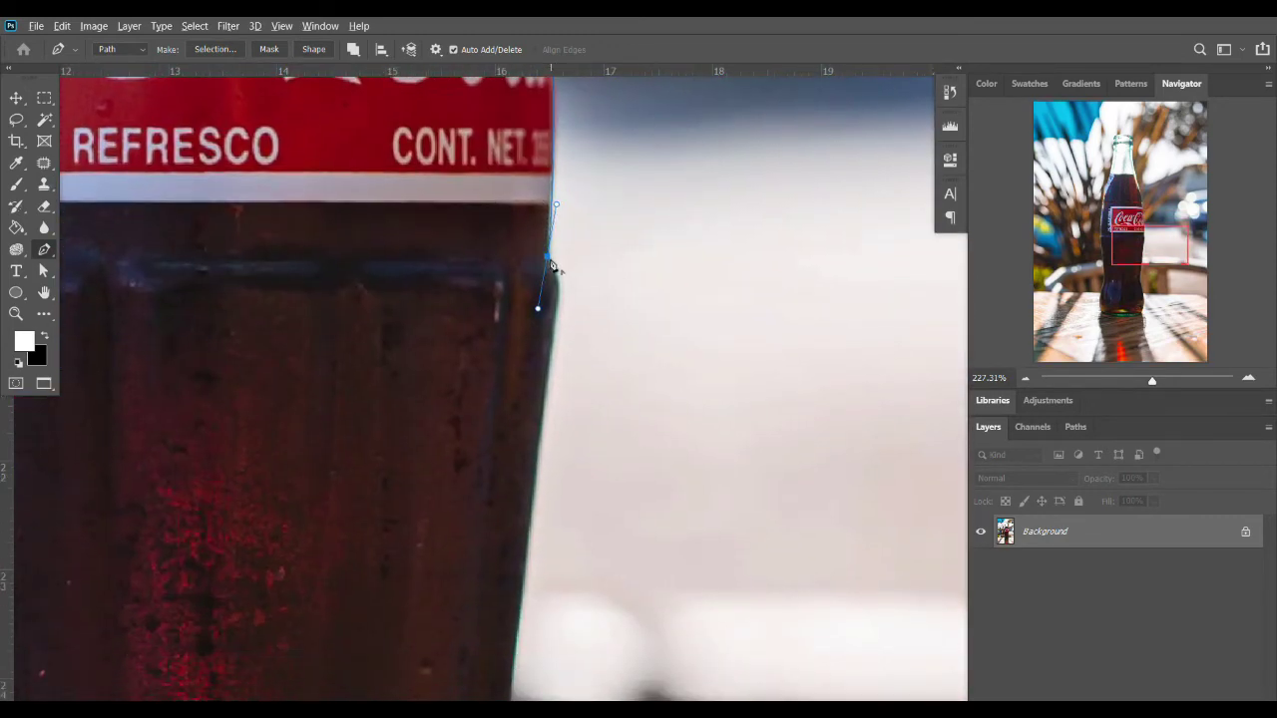
left_click(549, 258, "alt")
left_click_drag(568, 332, 548, 284)
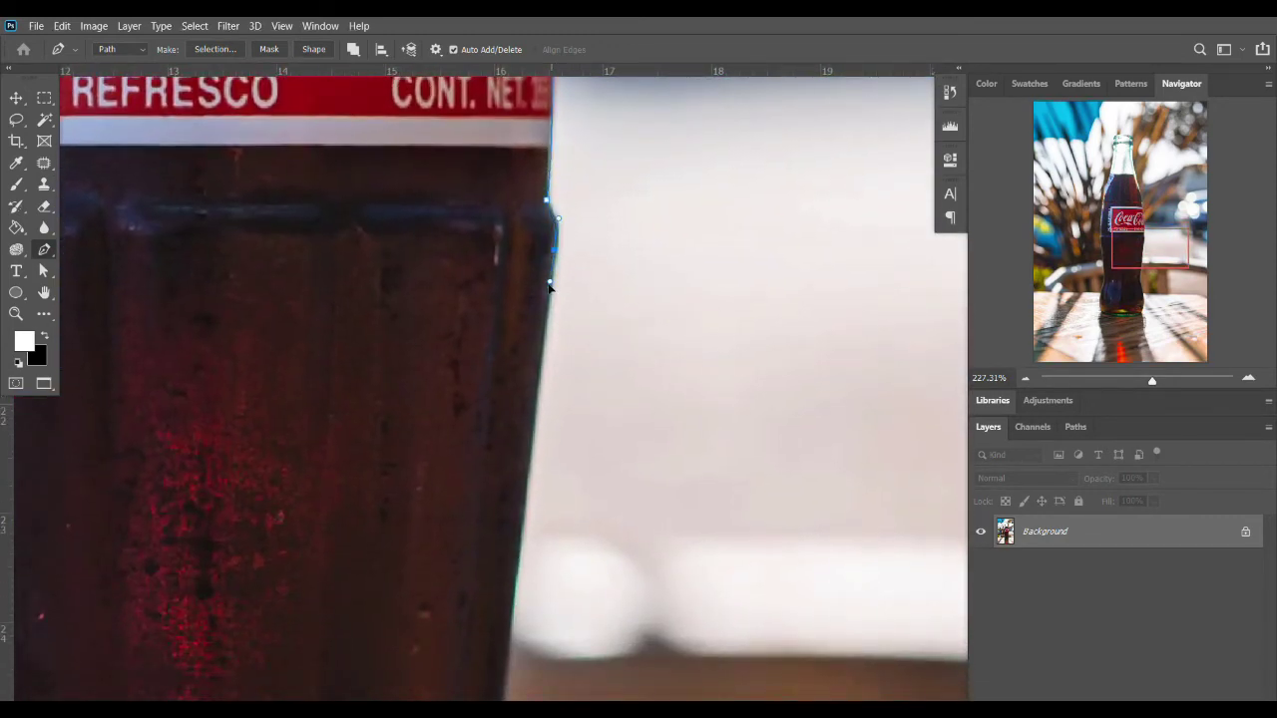
- Extend the path down the right side of the lower body, through the waist and around the wide base
scroll(556, 370, "down", 4)
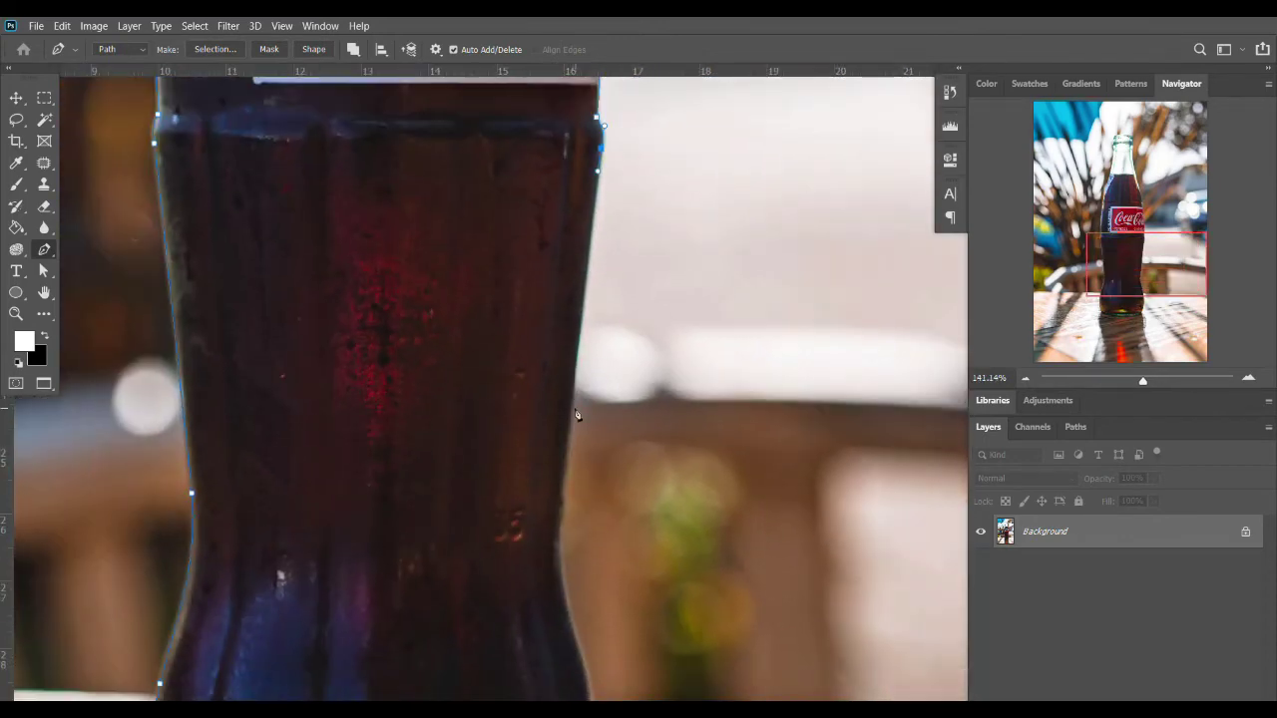
left_click_drag(570, 435, 566, 490)
scroll(560, 479, "down", 3)
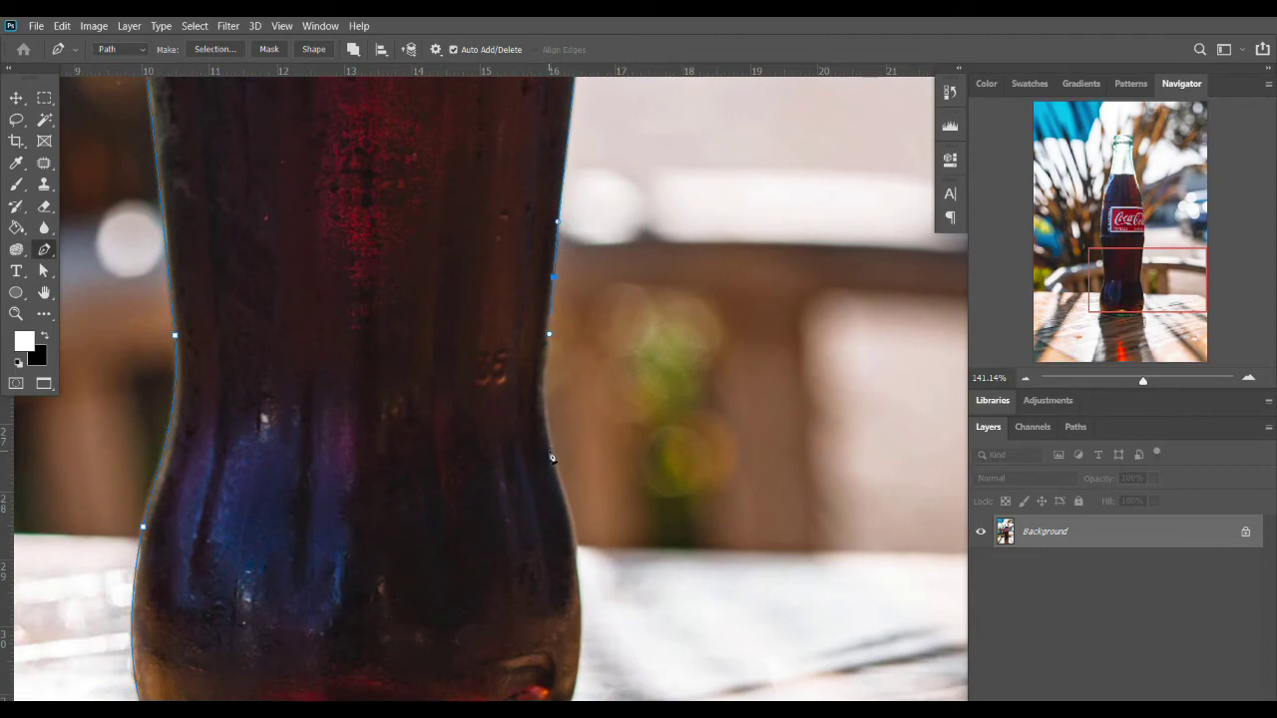
scroll(558, 482, "down", 5)
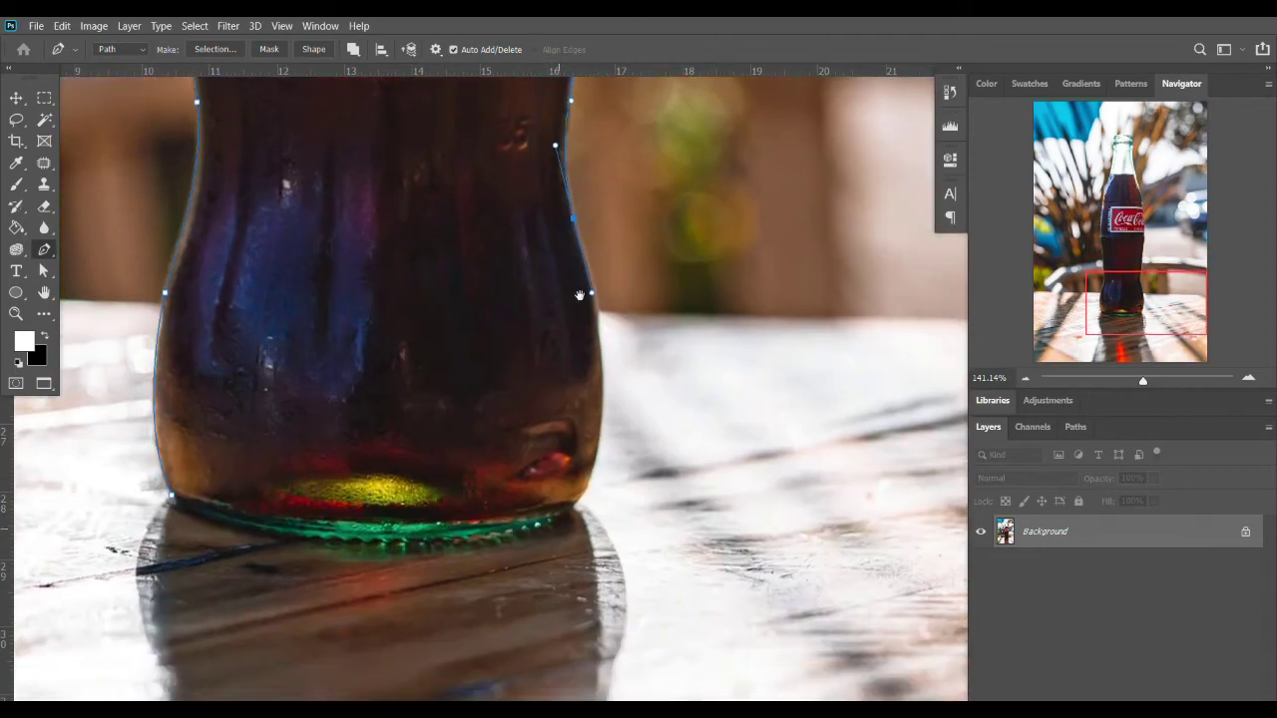
left_click_drag(598, 441, 472, 557)
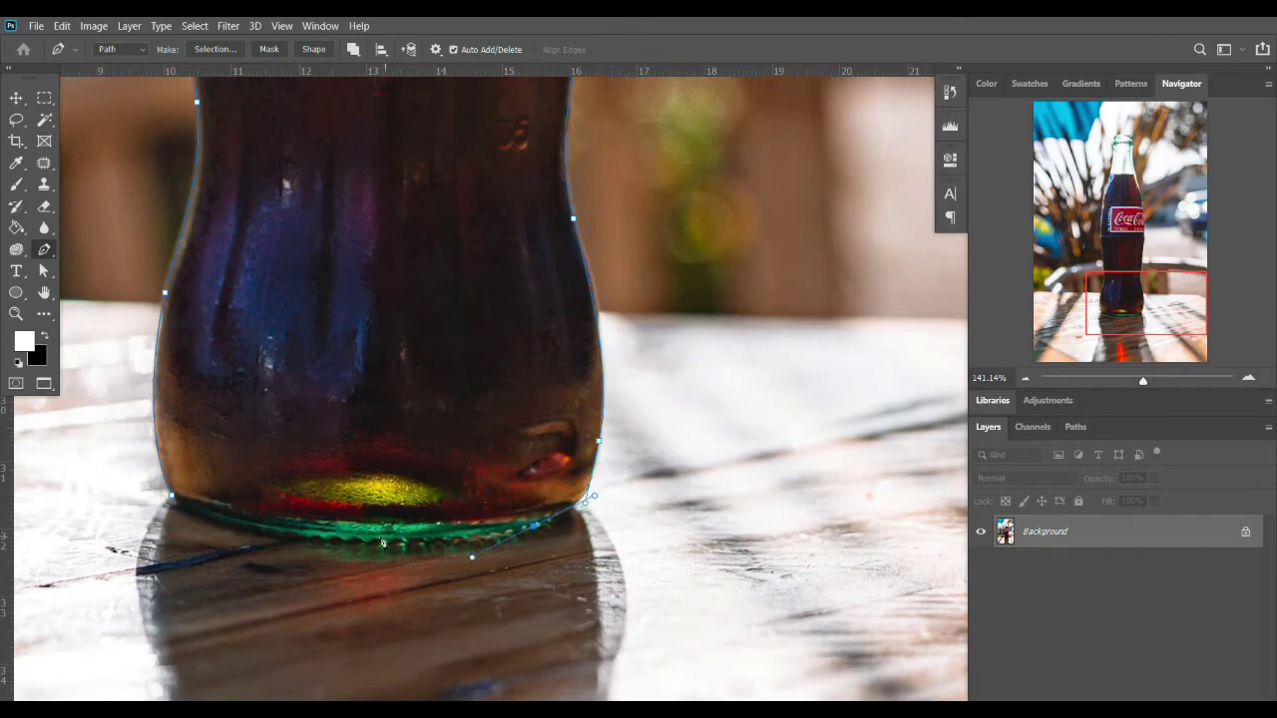
- Undo the last base segment and adjust the direction handle on the bottle's right side just above the bottom corner
scroll(504, 547, "up", 11)
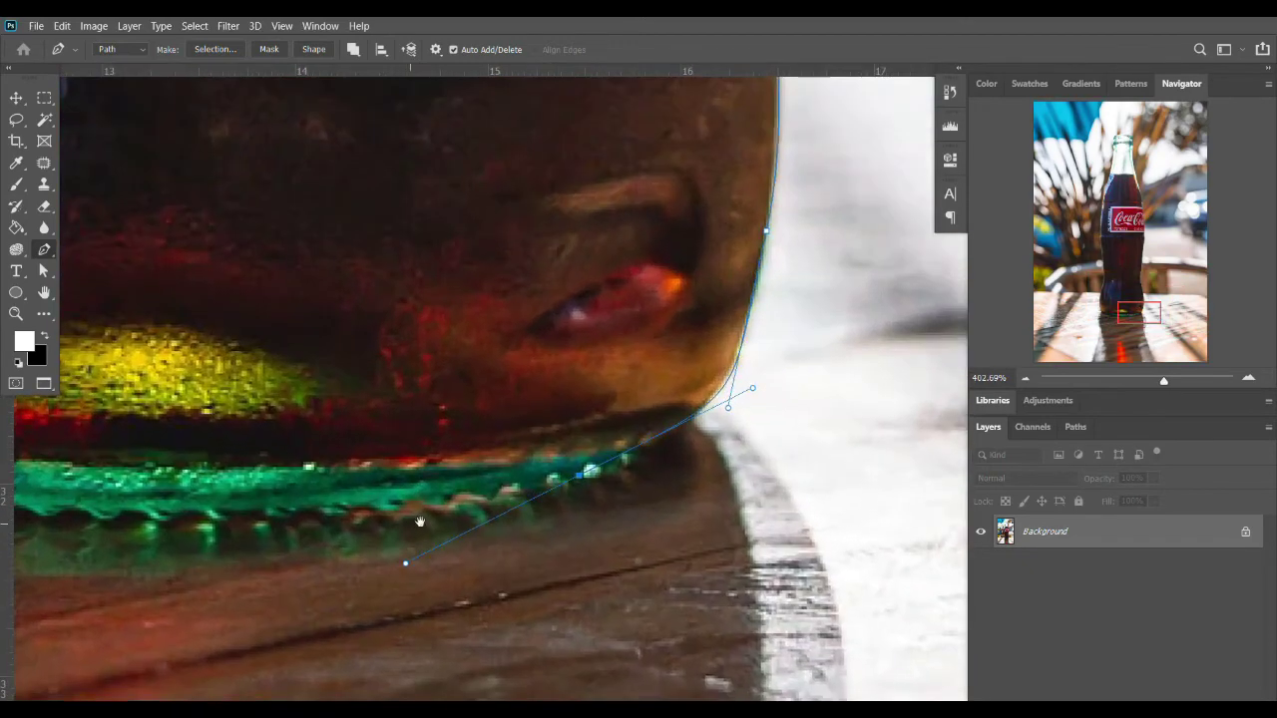
left_click_drag(419, 521, 549, 517)
key("ctrl+z")
left_click_drag(812, 406, 858, 335)
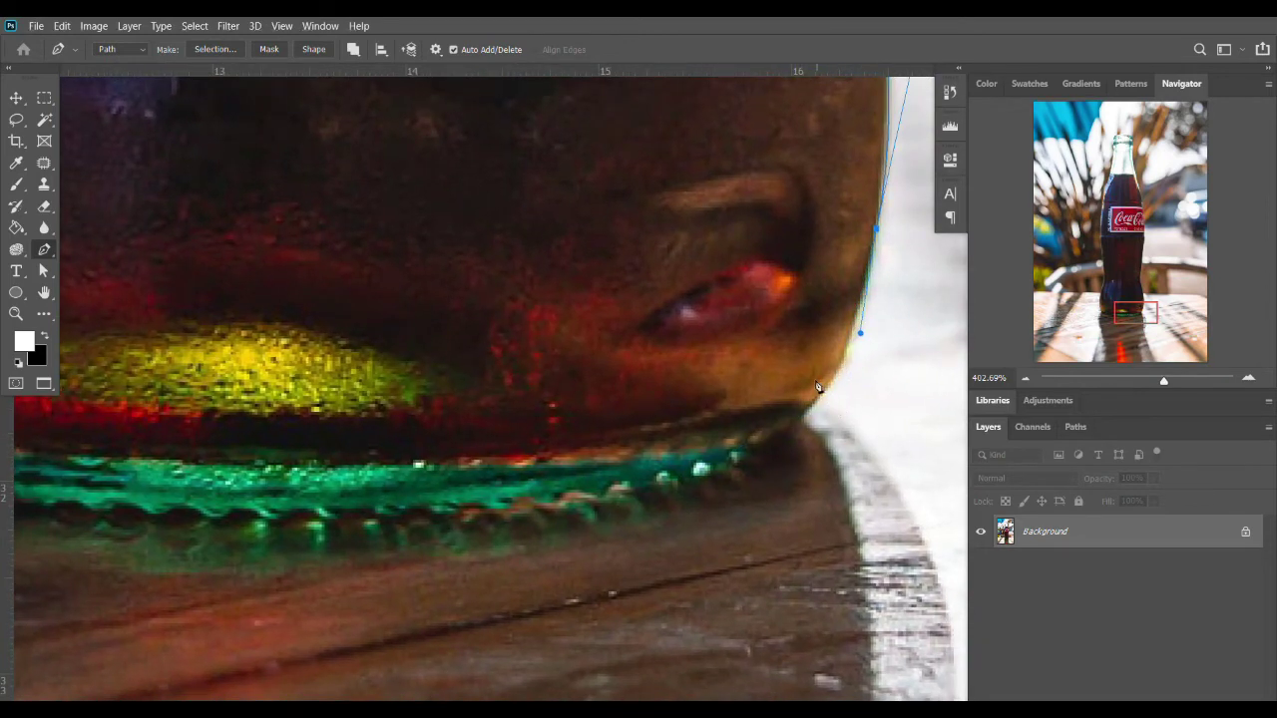
- Curve the path around the bottle's bottom-right corner and onto the green glass edge of the base
left_click_drag(815, 402, 786, 432)
left_click_drag(667, 481, 577, 498)
left_click_drag(501, 507, 577, 510)
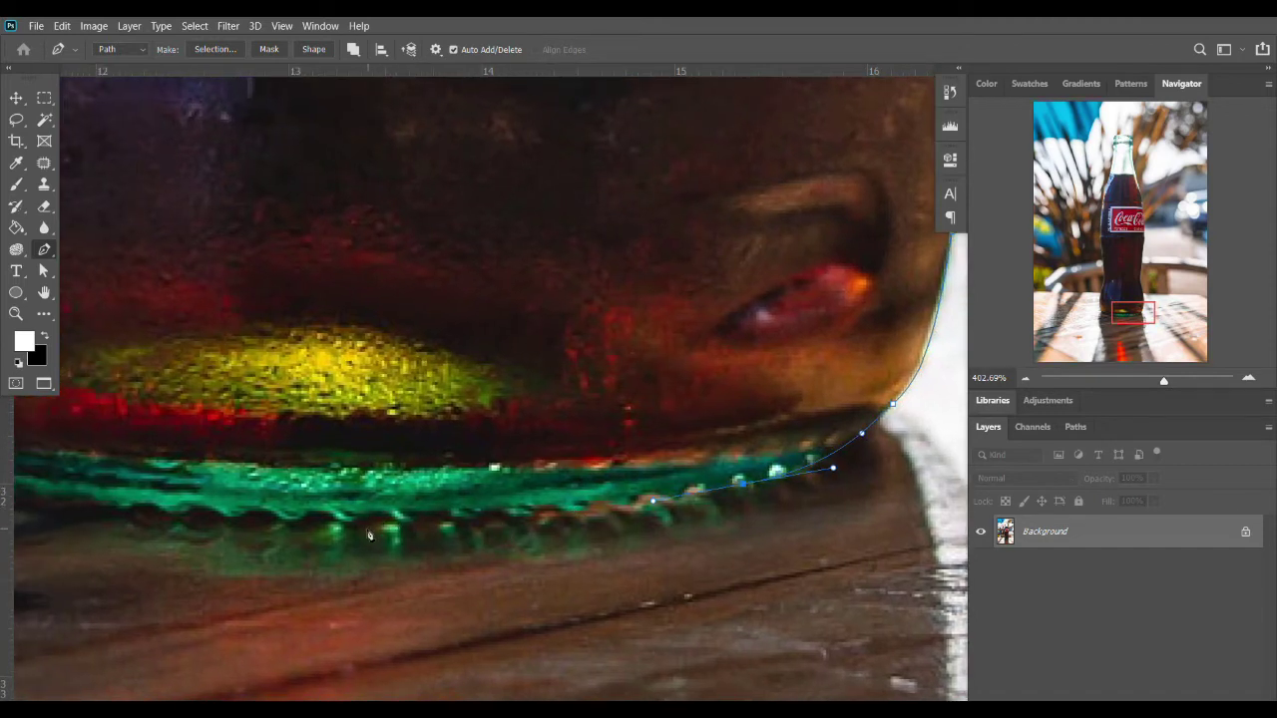
- Extend the path along the green bottom edge toward the bottle's bottom-left corner and adjust the last point's direction handle
left_click_drag(370, 536, 573, 545)
scroll(431, 536, "down", 2)
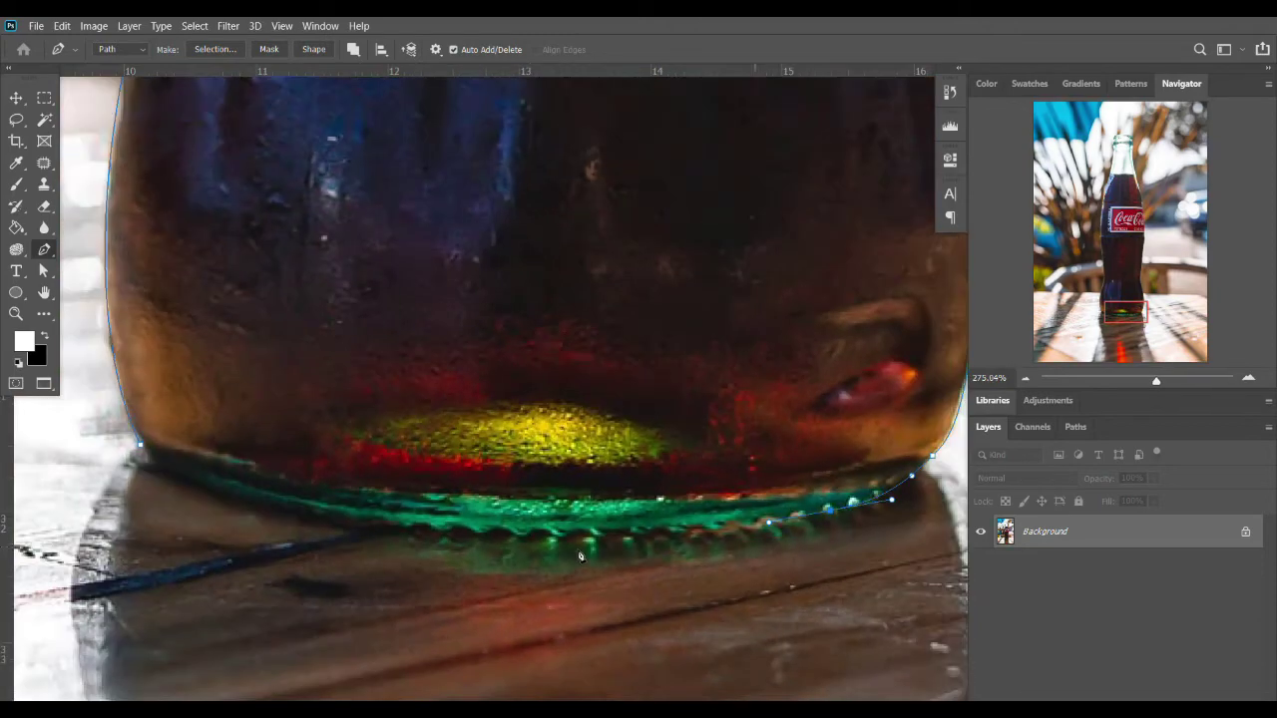
scroll(552, 541, "up", 1)
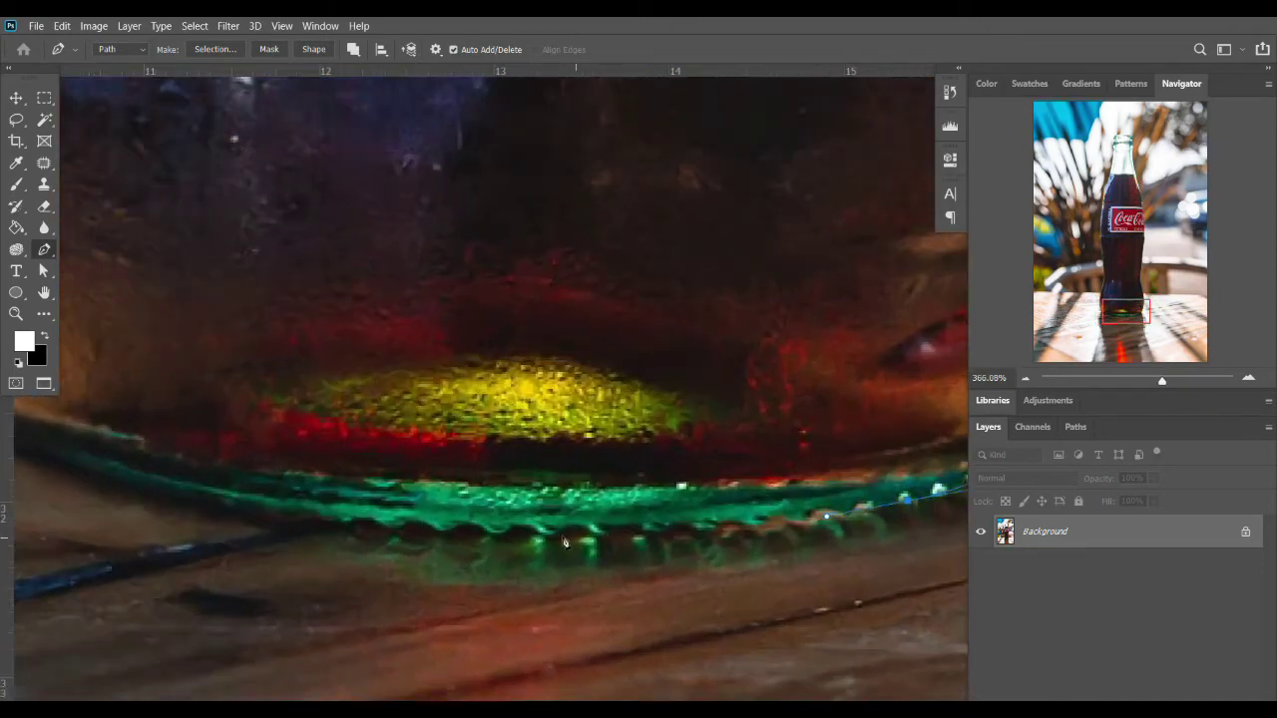
left_click(643, 536)
left_click(494, 525)
left_click_drag(328, 522, 698, 609)
mouse_move(449, 556)
left_mouse_down()
mouse_move(362, 519)
mouse_move(470, 588)
mouse_move(456, 571)
left_mouse_up()
- Close the path on its starting anchor point at the bottle's bottom-left corner without pulling out a new handle
scroll(345, 504, "up", 3)
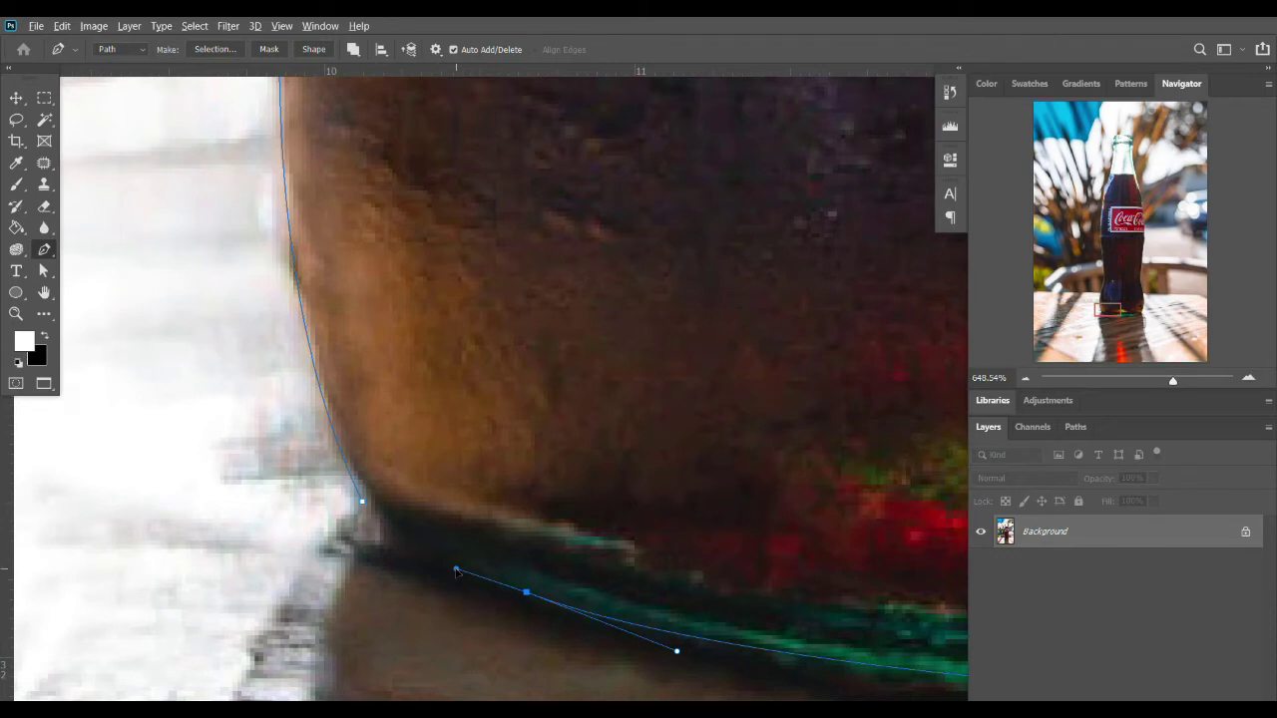
left_click_drag(366, 509, 359, 499)
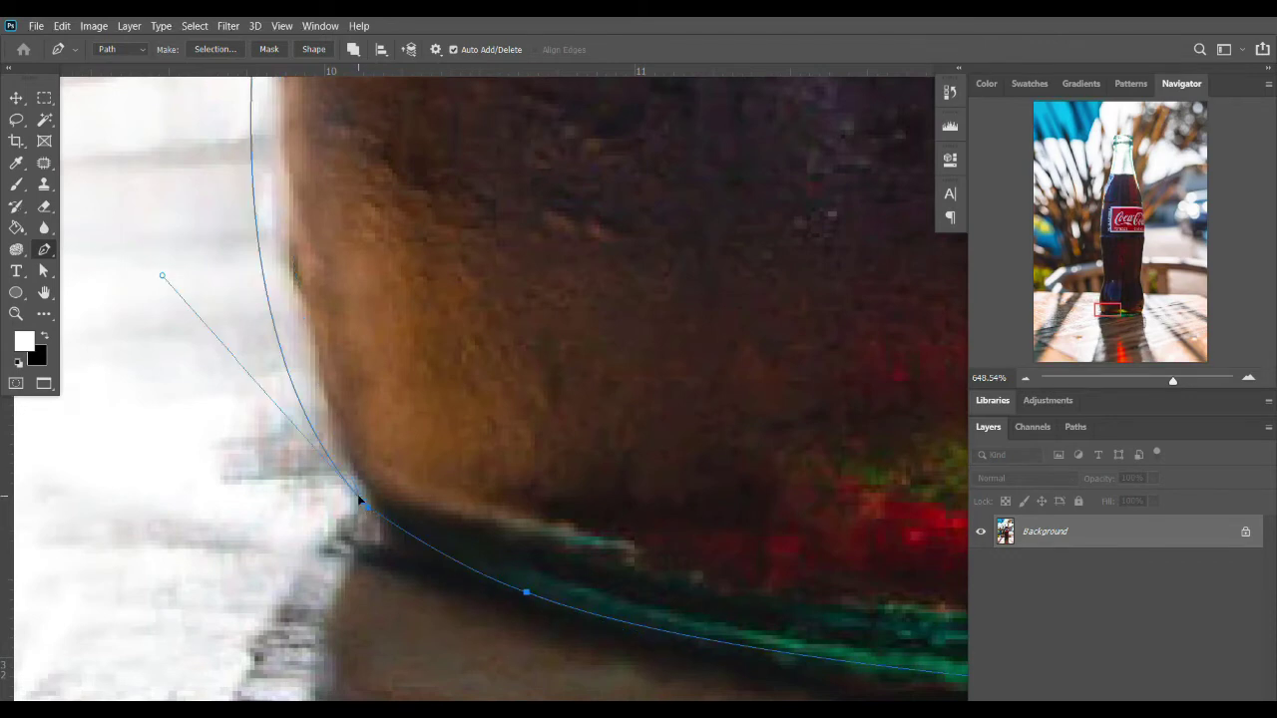
key("ctrl+z")
left_click(367, 511)
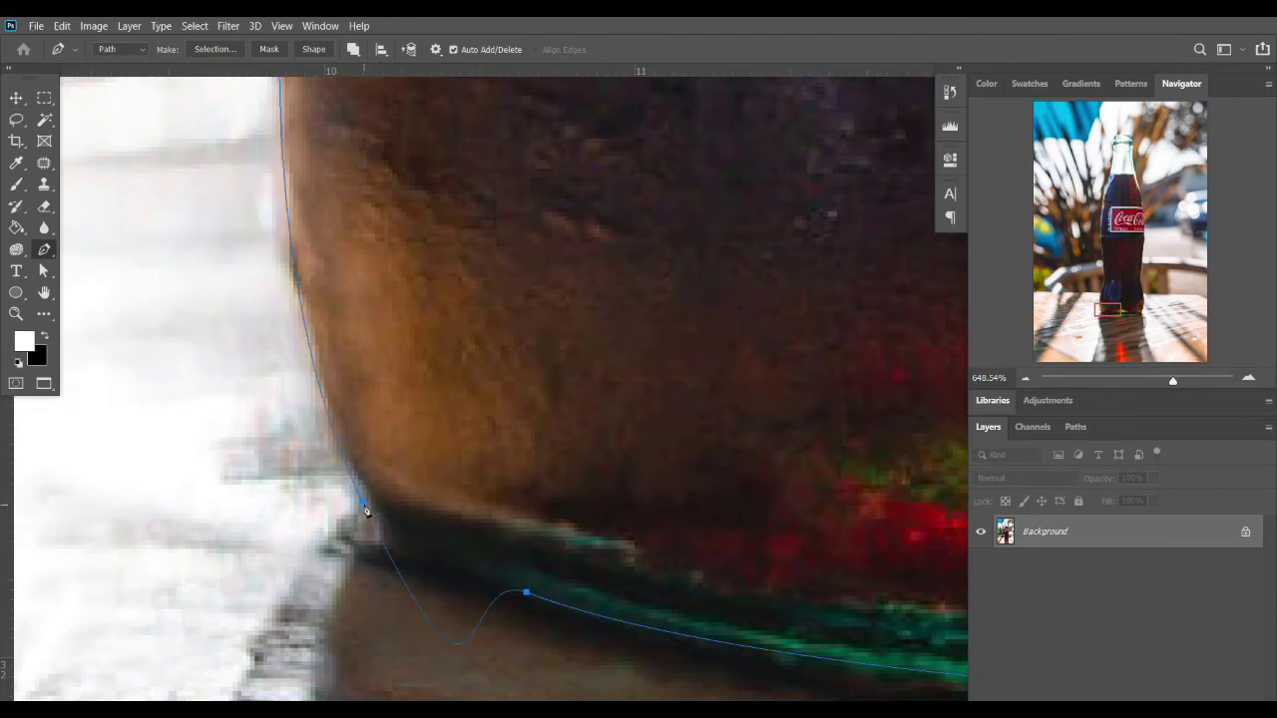
- Undo the closing segment and close the path again on its starting anchor point at the bottle's bottom-left corner
key("ctrl+z")
left_click(366, 511)
key("ctrl+z")
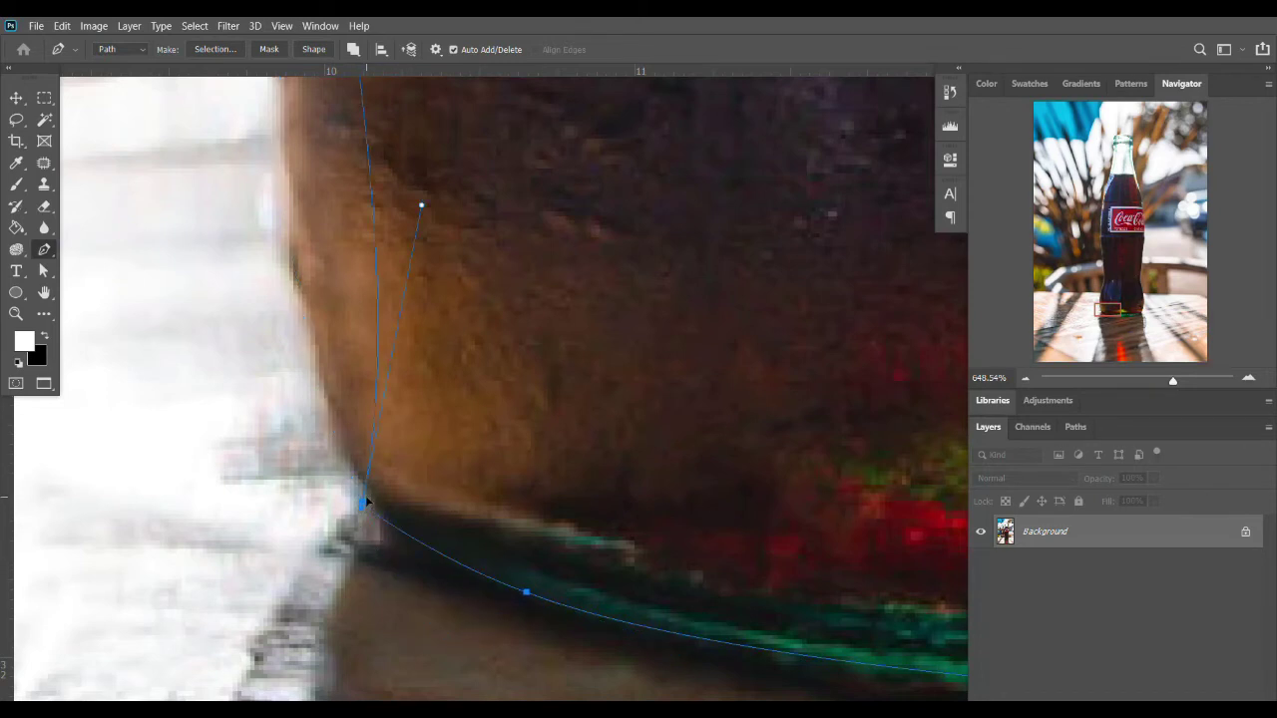
left_click(365, 509)
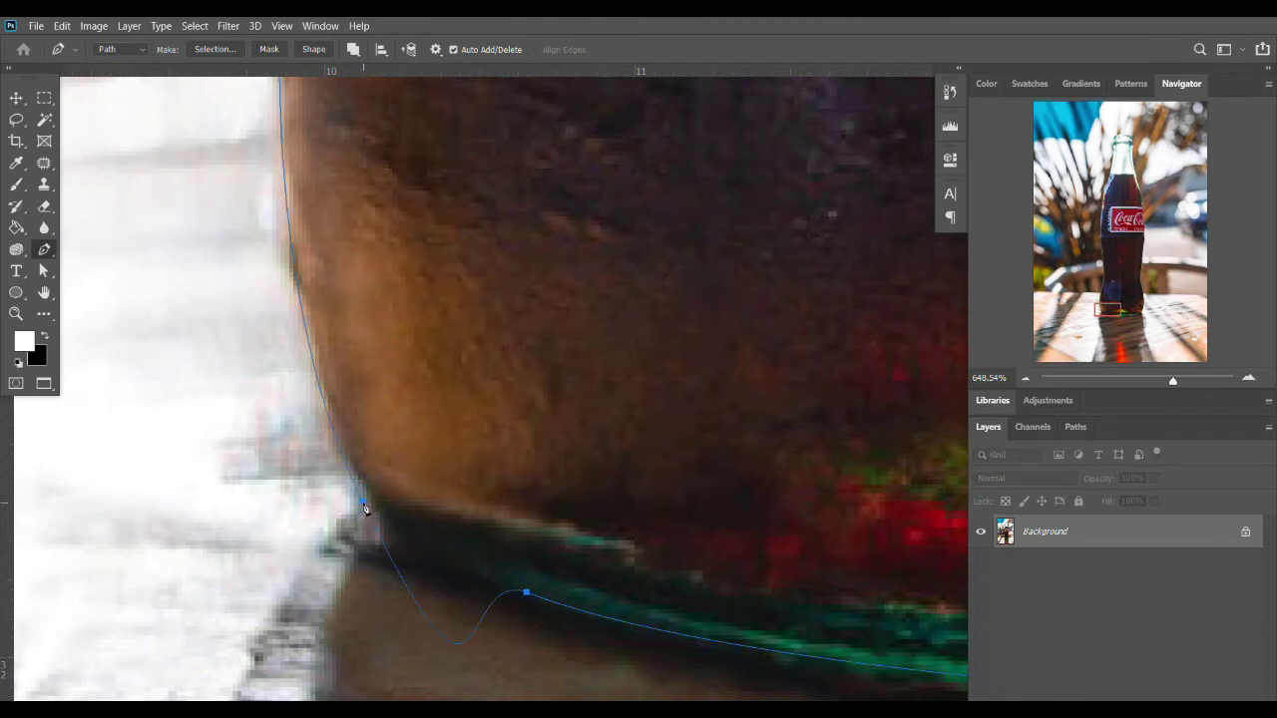
- Adjust the closing segment's direction handle with the Direct Selection tool so the curve follows the bottle's bottom-left corner
key("a")
left_click_drag(486, 652, 387, 383)
scroll(486, 521, "down", 2)
scroll(487, 520, "down", 1)
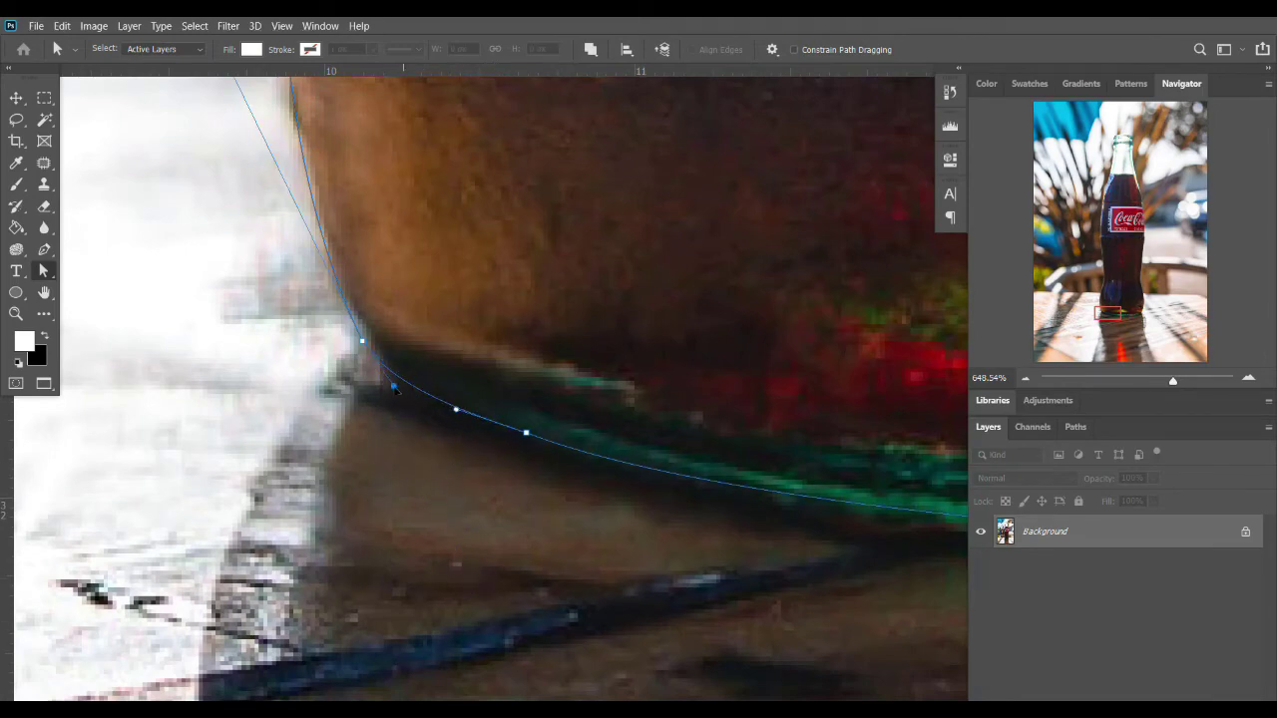
- Convert the closed bottle path into a new anti-aliased selection with a feather radius of 0 pixels
scroll(441, 423, "down", 10)
scroll(575, 452, "down", 5)
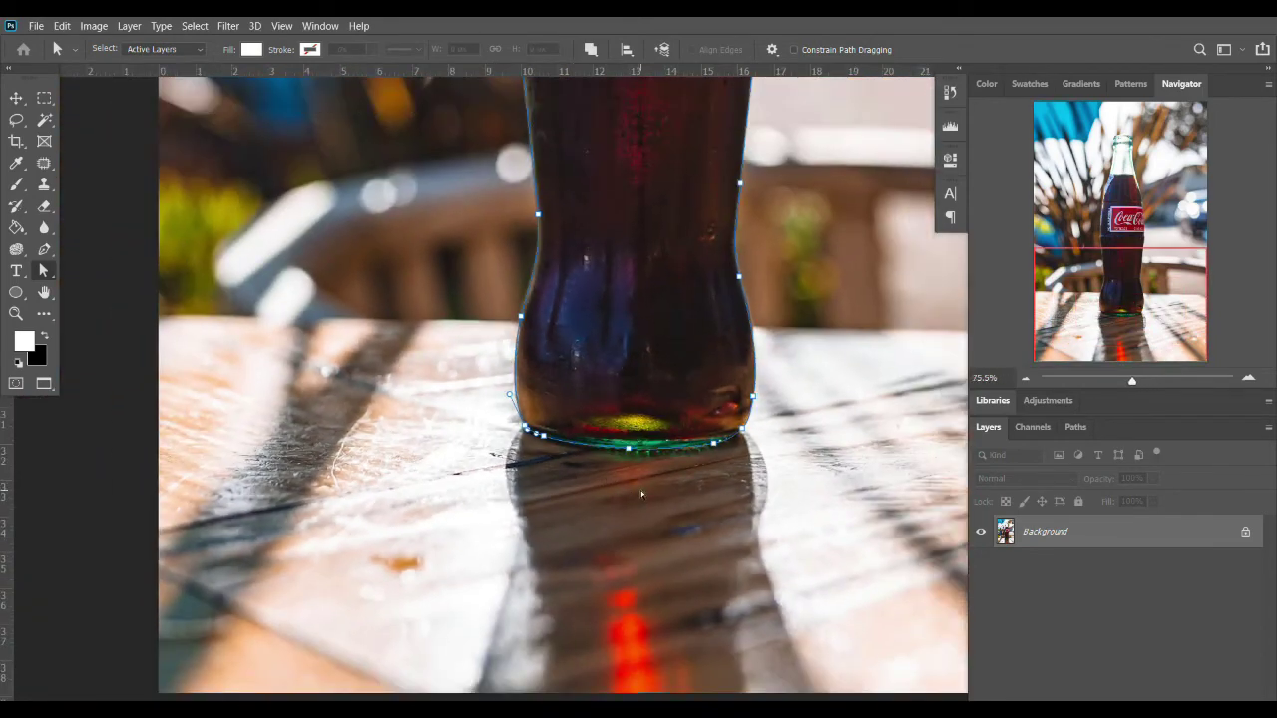
scroll(595, 276, "up", 2)
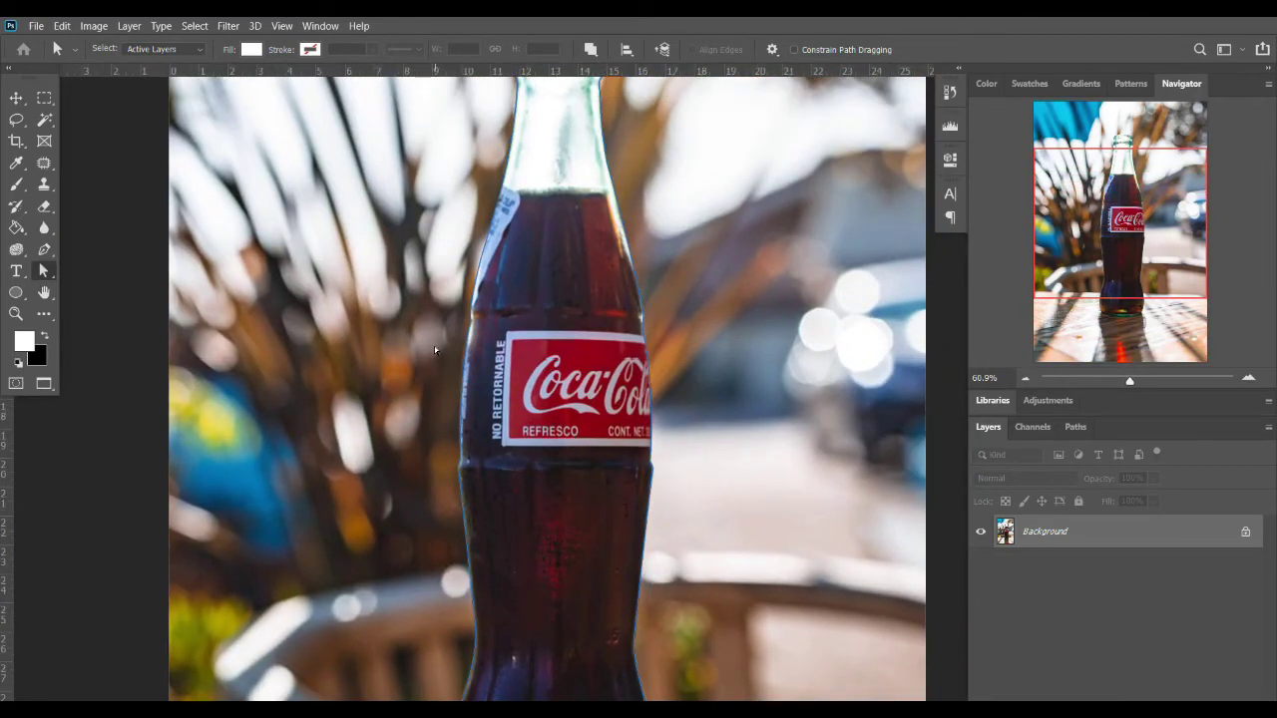
right_click(552, 334)
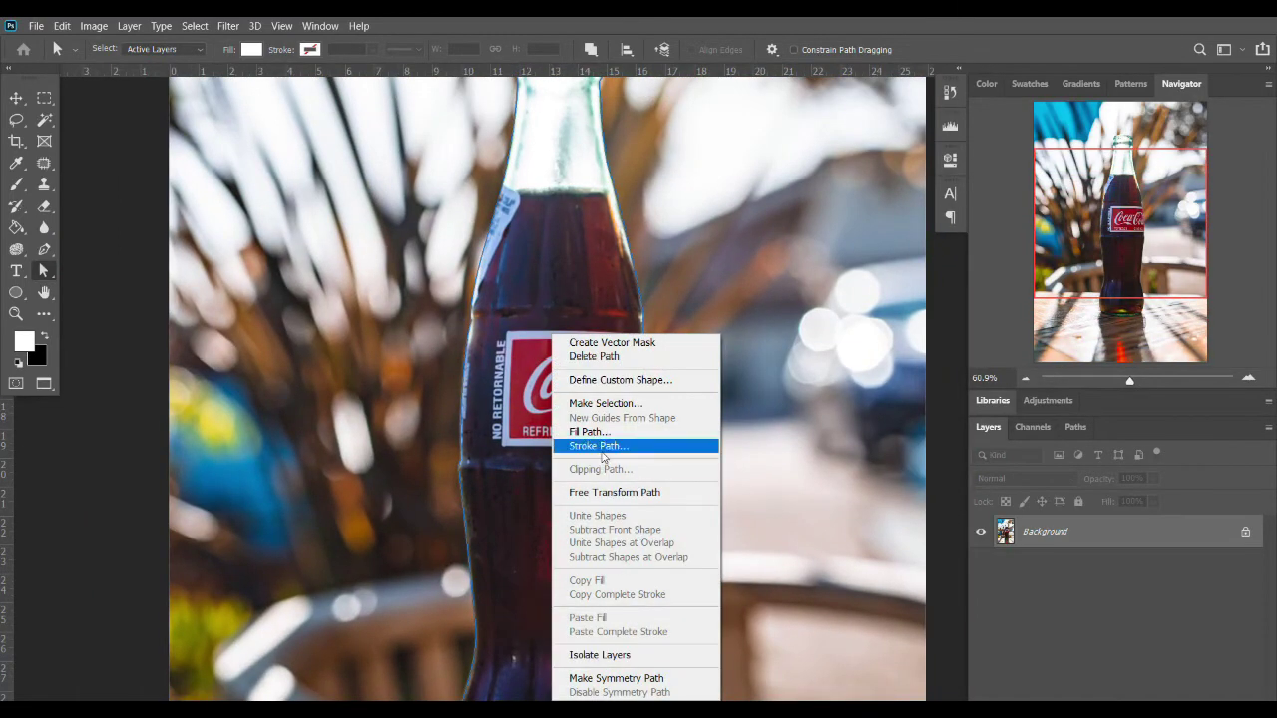
left_click(605, 403)
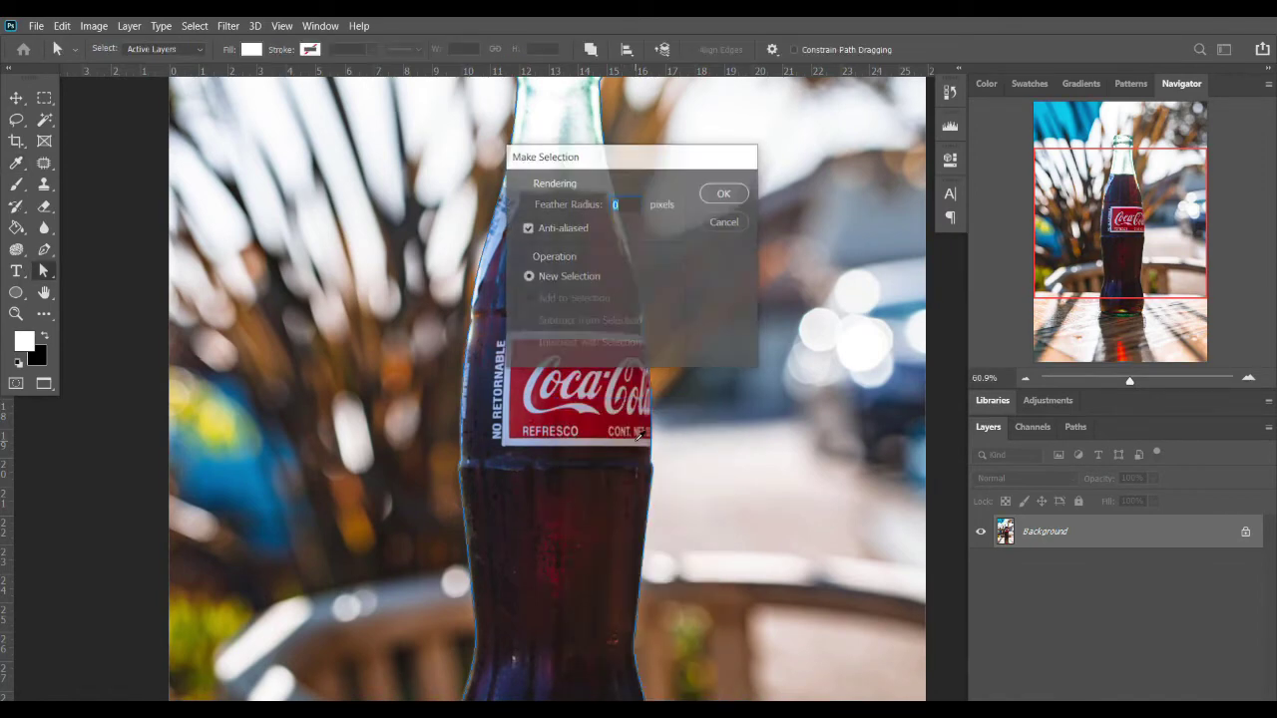
key("Return")
scroll(541, 354, "down", 8)
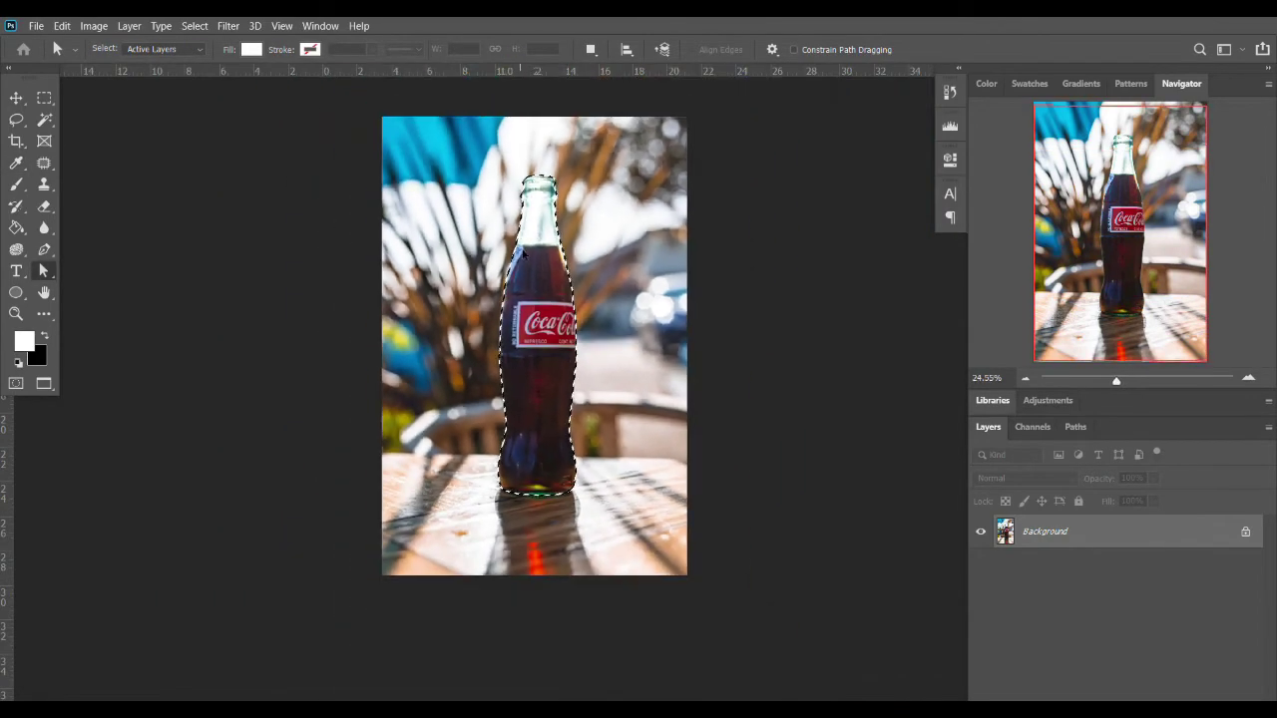
scroll(541, 222, "up", 3)
left_click_drag(570, 204, 536, 229)
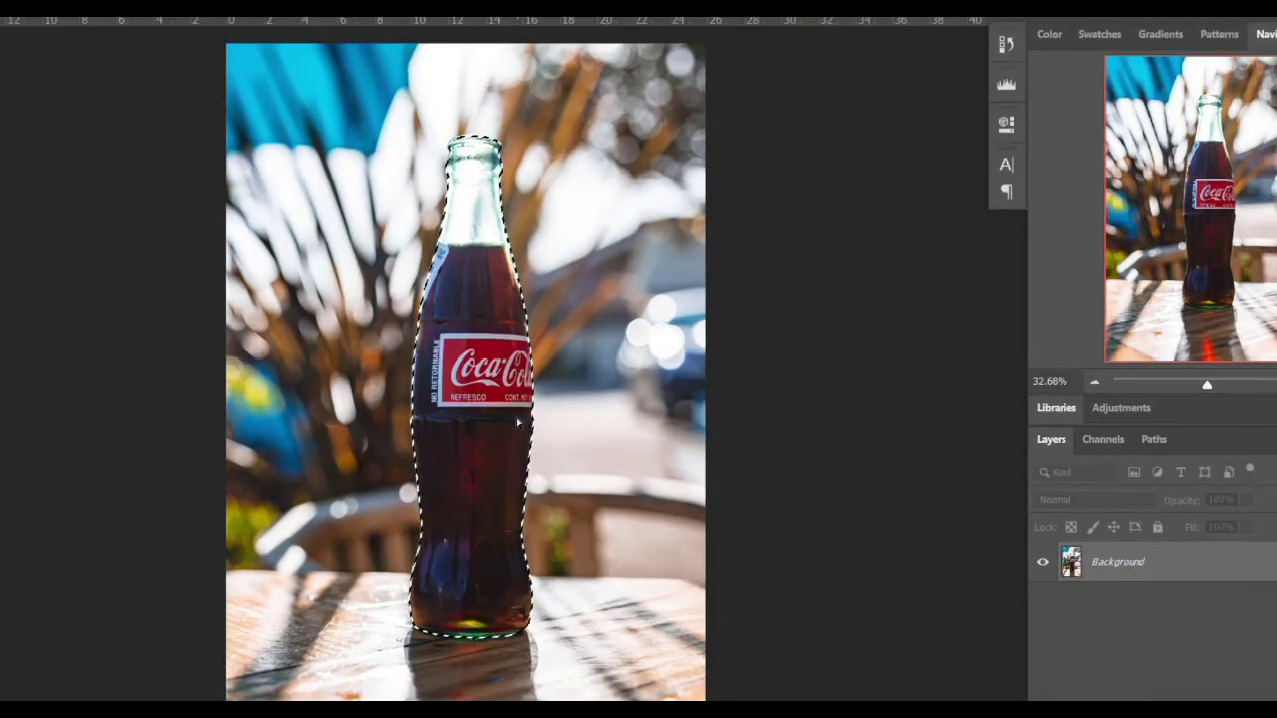
- Copy the selected bottle to its own layer, undo the trial move of the cutout, and duplicate the bottle layer
key("ctrl+j")
left_click_drag(483, 437, 384, 428)
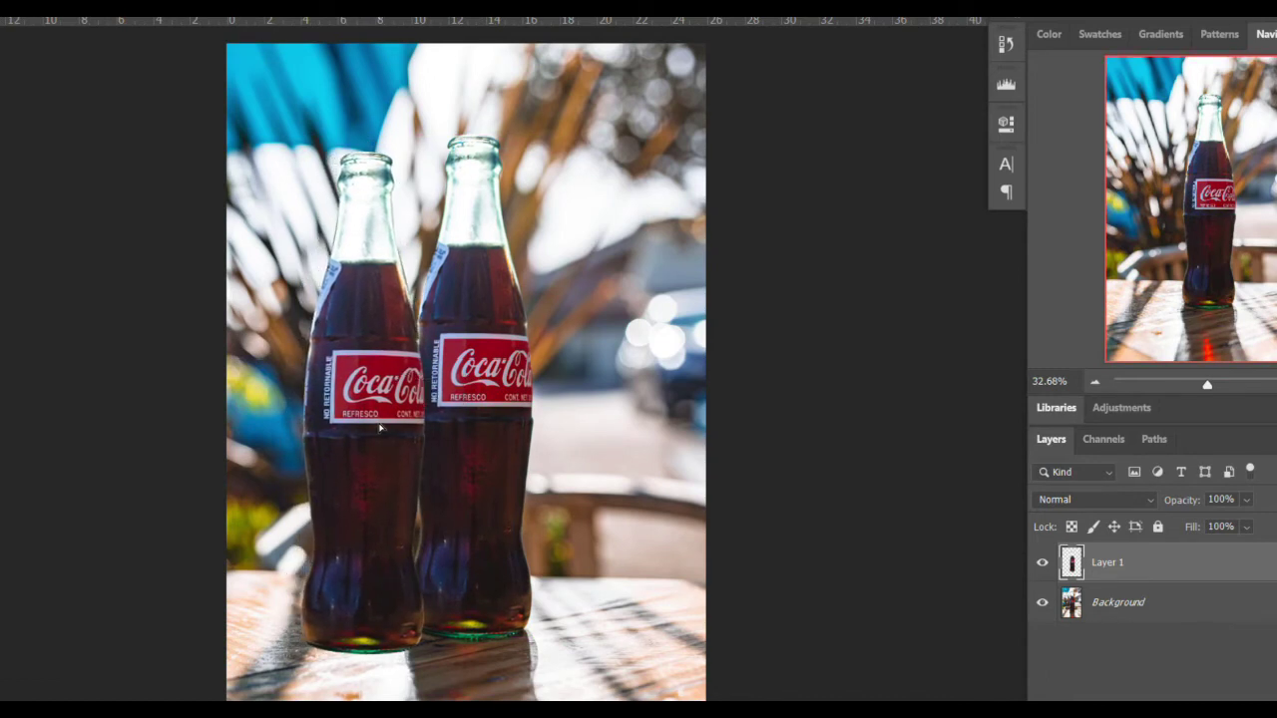
key("ctrl+z")
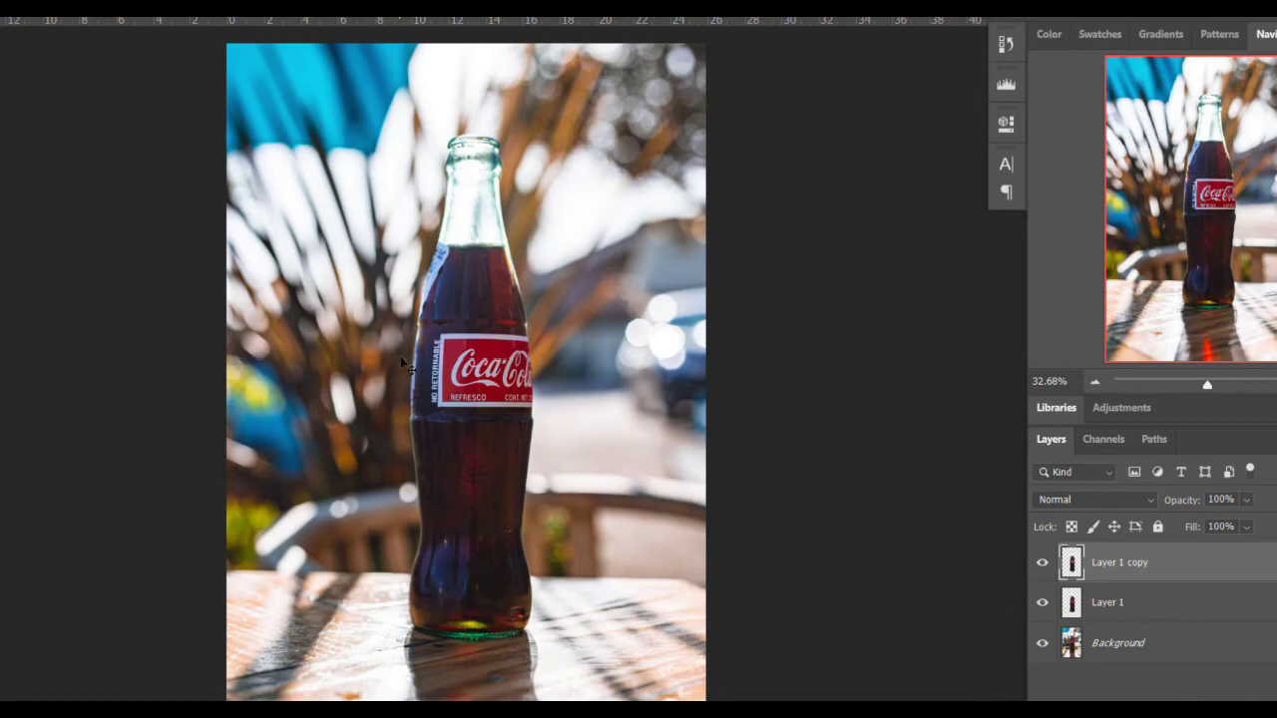
left_click_drag(1170, 576, 1131, 565)
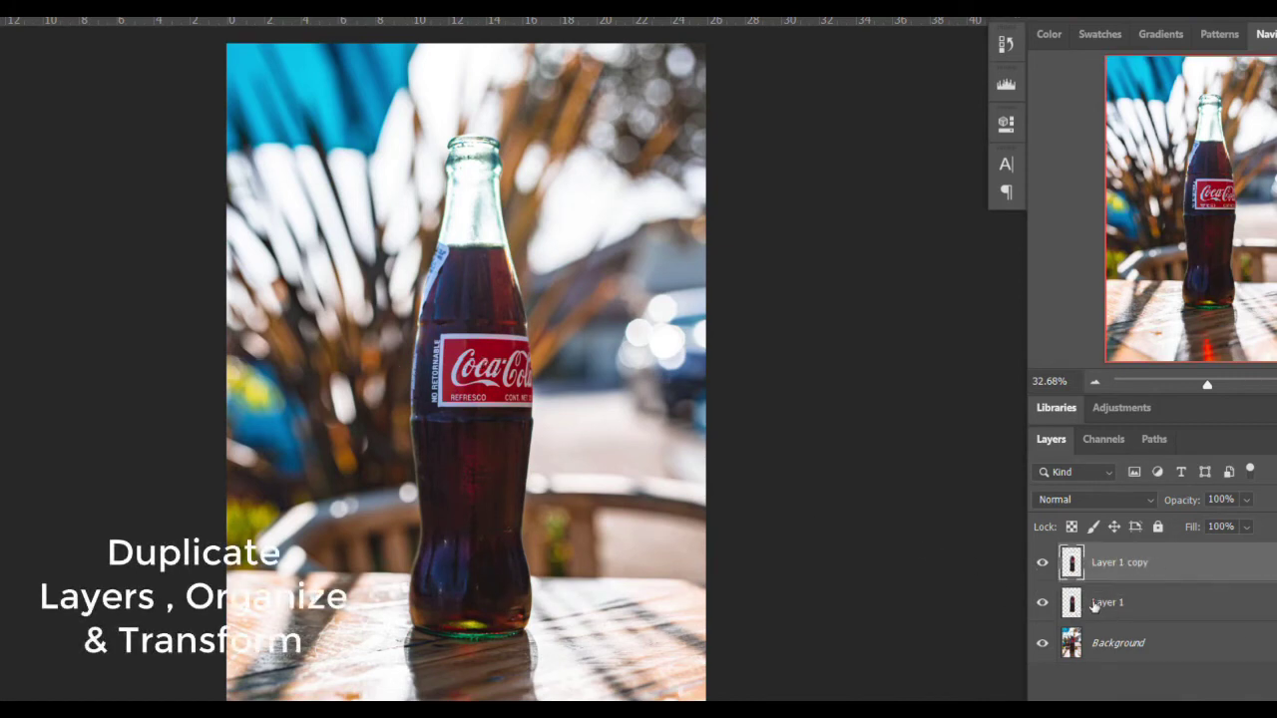
- Transform the bottle on Layer 1, scaling it down slightly and placing it to the left behind the original bottle
left_click(1108, 601)
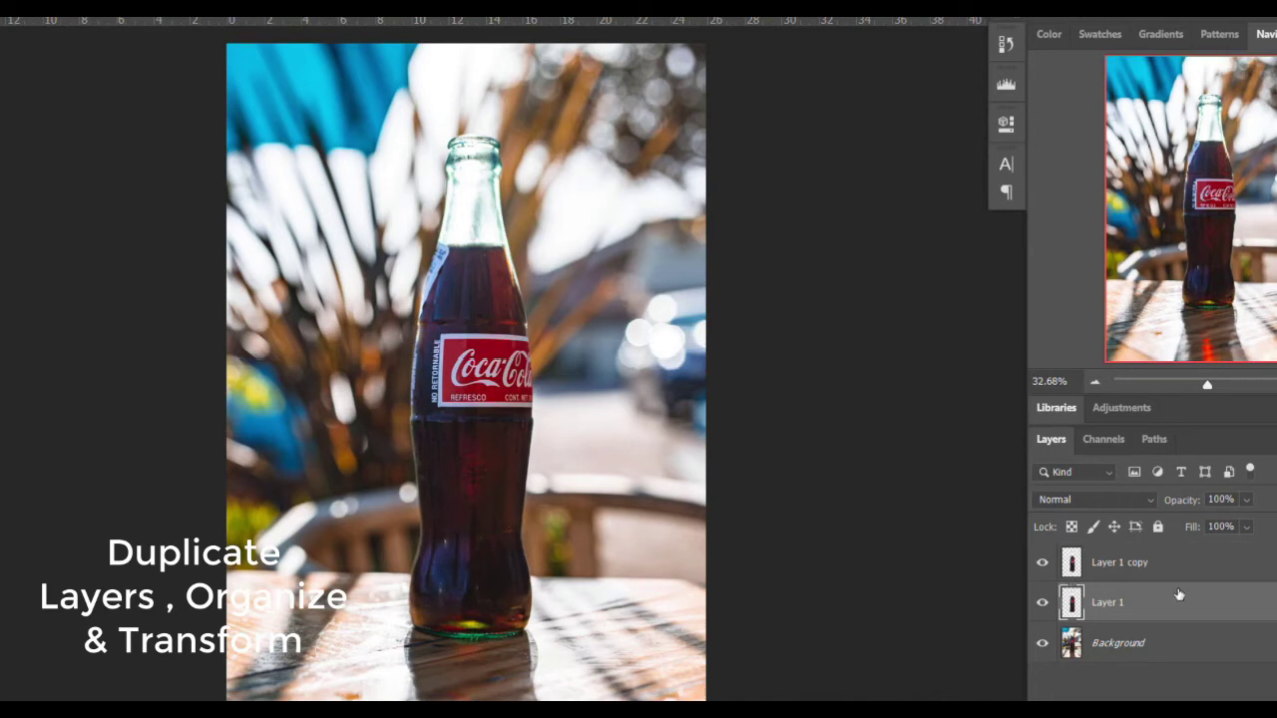
key("ctrl+t")
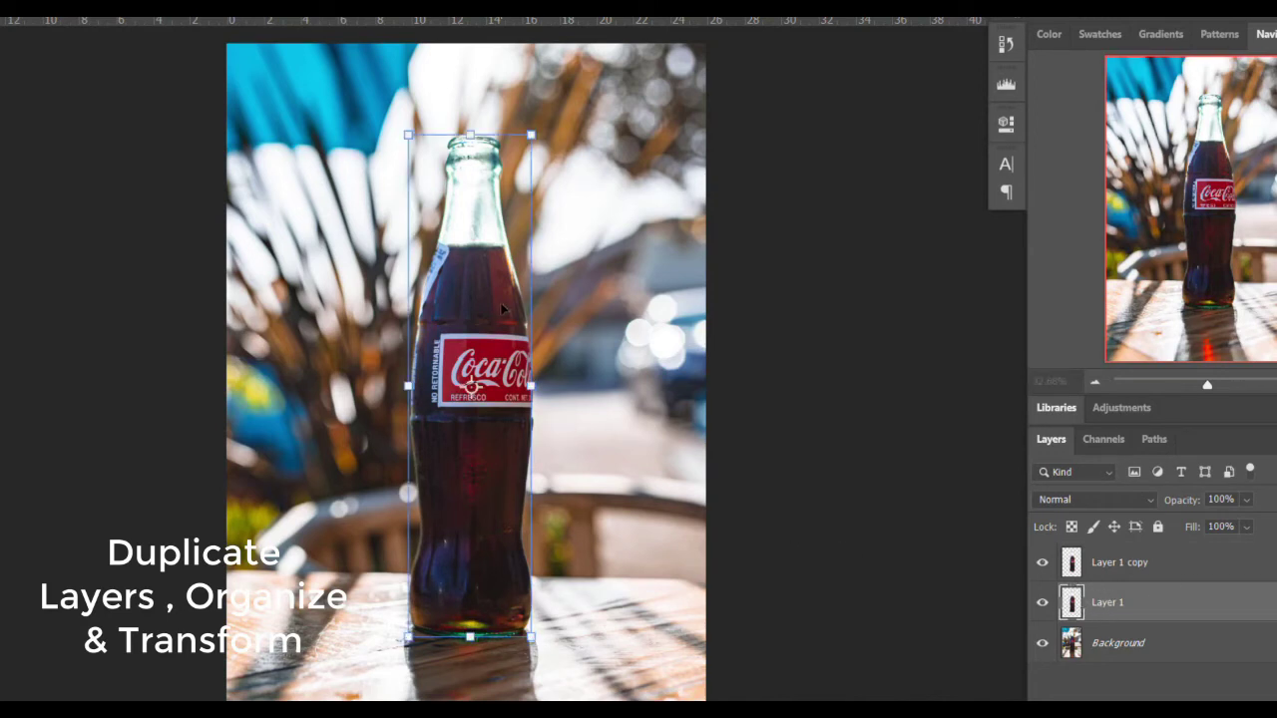
left_click_drag(504, 311, 424, 299)
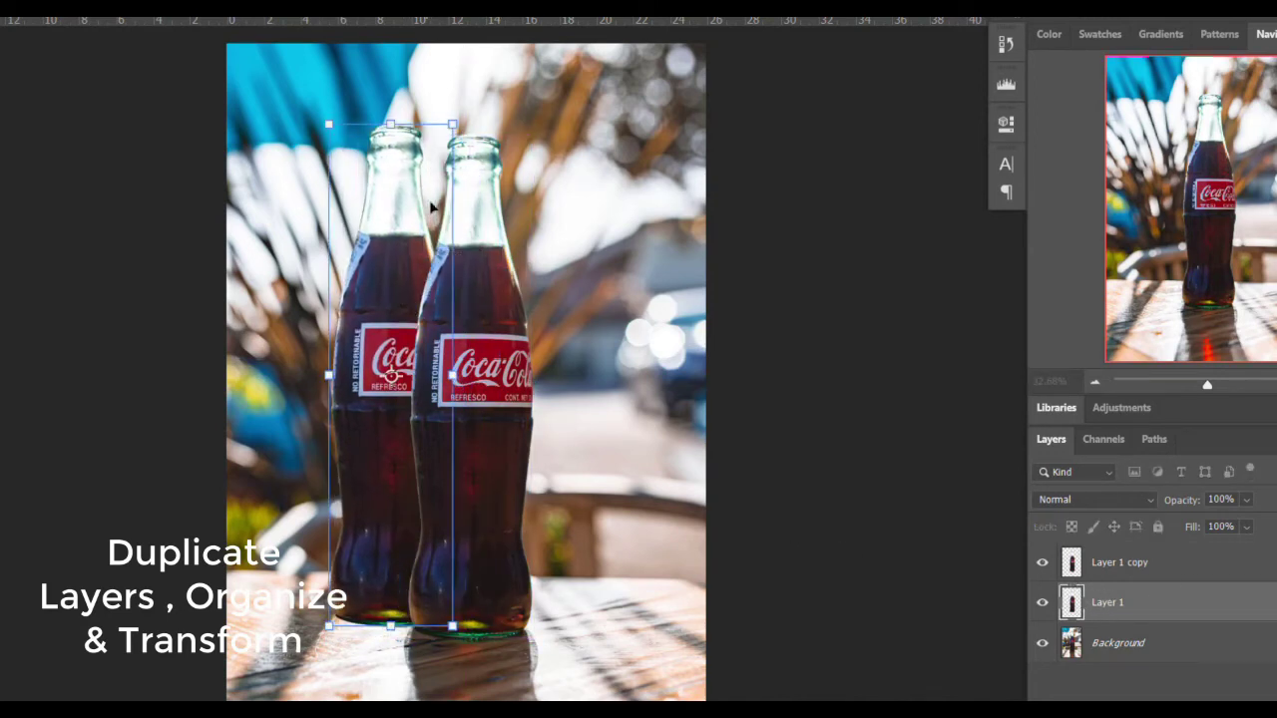
left_click_drag(452, 123, 444, 157)
left_click_drag(401, 218, 405, 220)
key("Return")
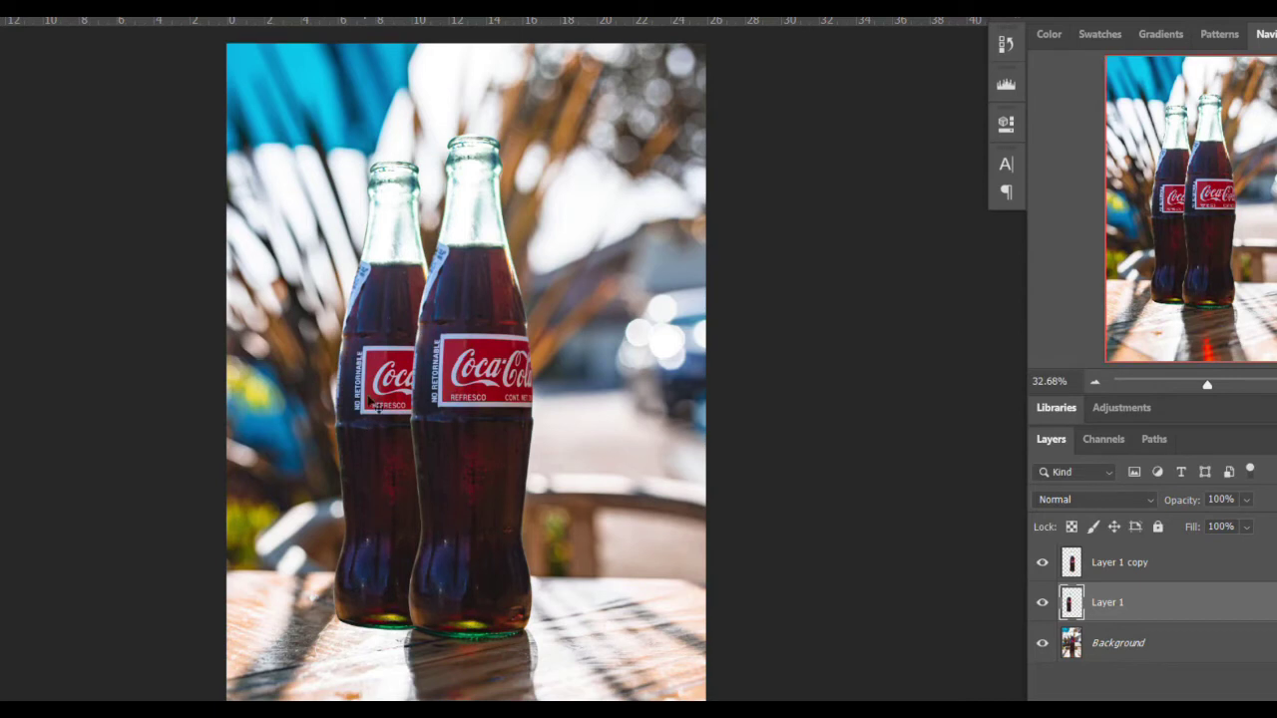
- Duplicate the rear-left bottle, then scale the copy slightly smaller and place it further left
left_click_drag(403, 320, 456, 360, "alt")
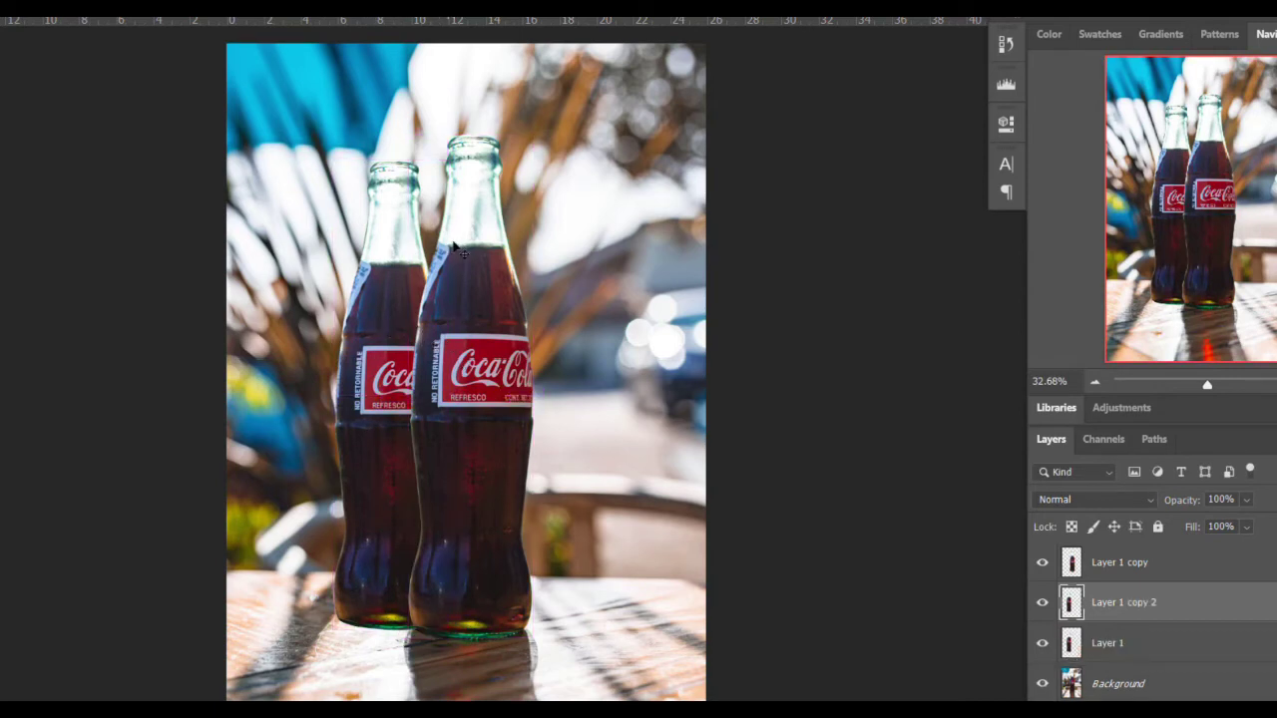
key("ctrl+t")
left_click_drag(451, 160, 439, 207)
left_click_drag(402, 317, 349, 317)
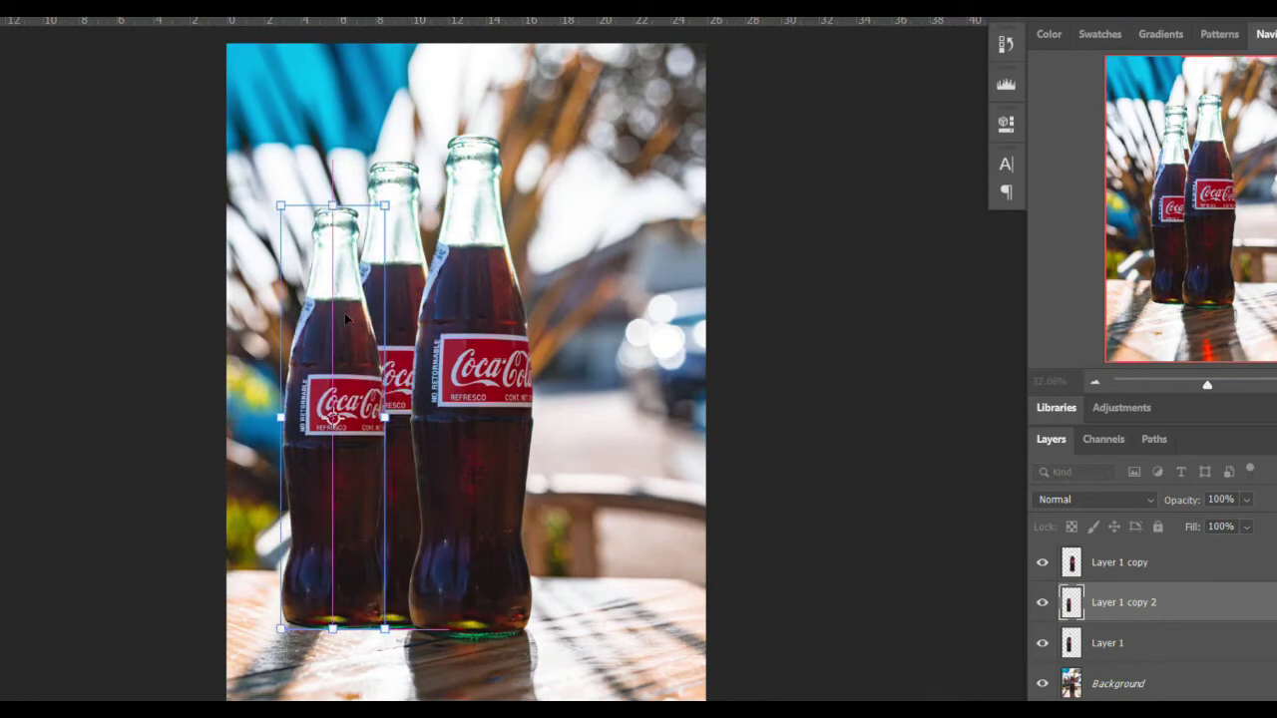
left_click_drag(385, 205, 389, 185)
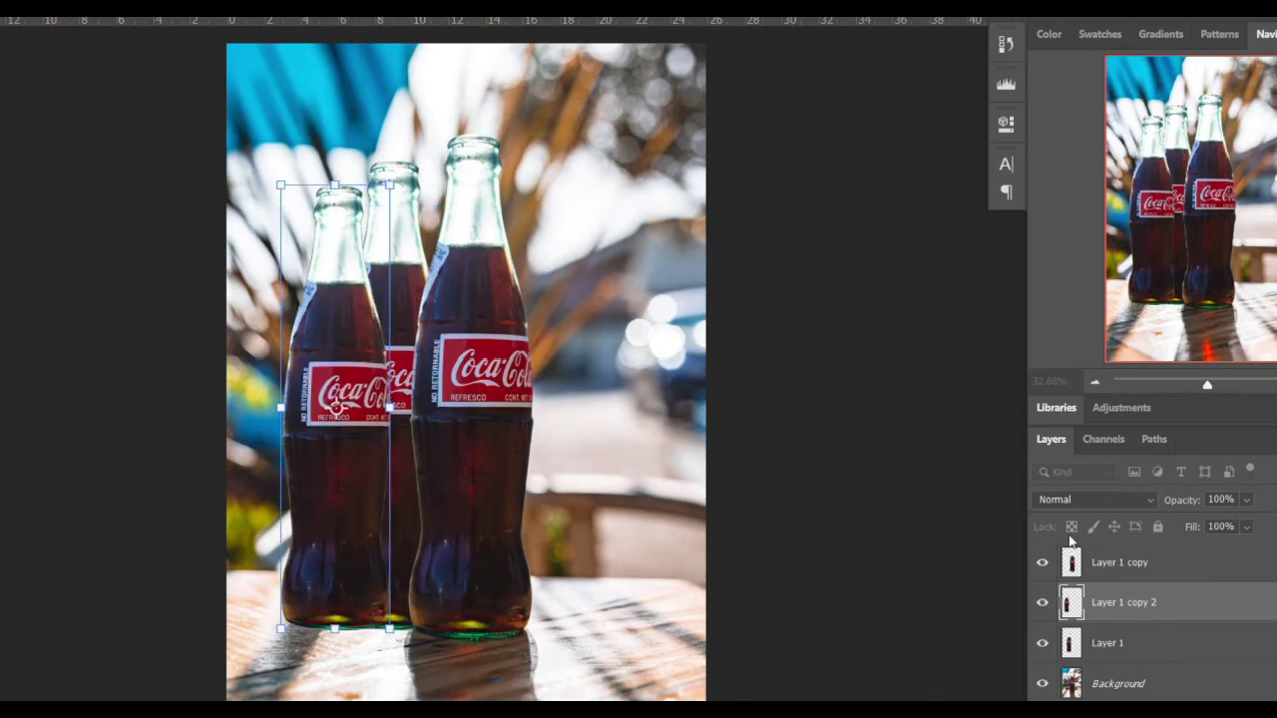
key("Return")
- Move the leftmost bottle's layer below Layer 1 and shift that bottle slightly up on the table
left_click_drag(1108, 603, 1154, 660)
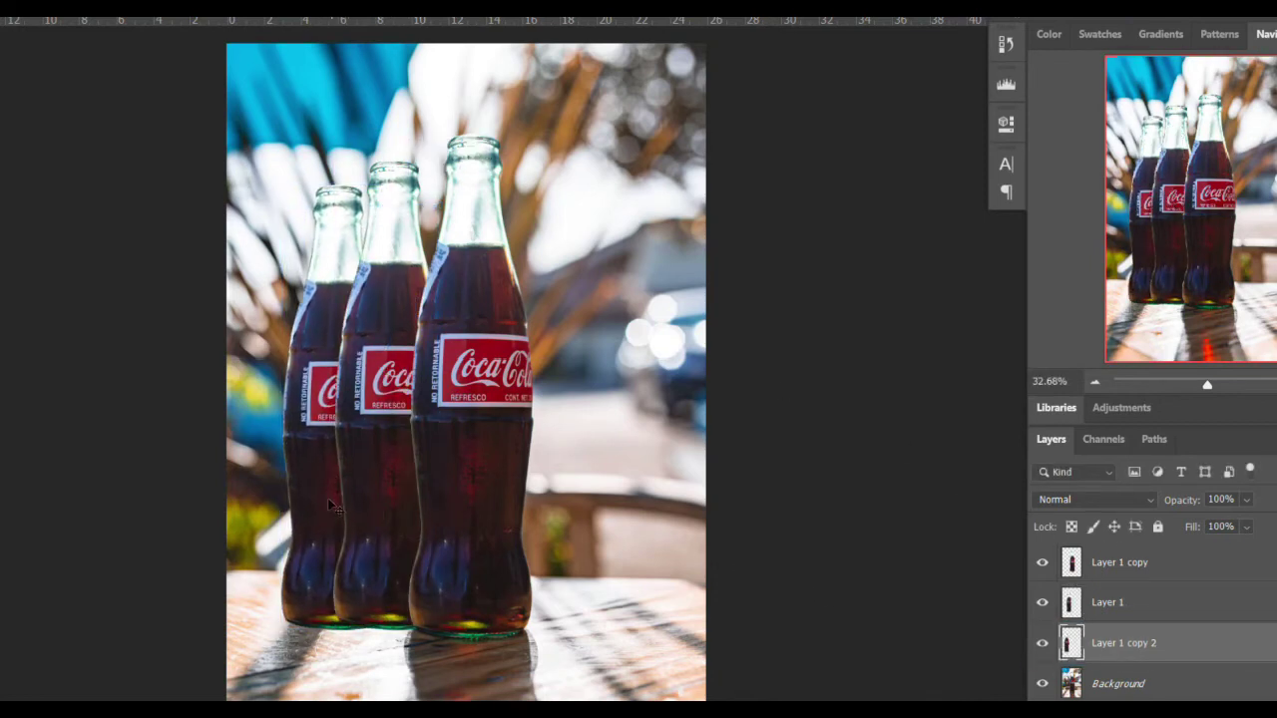
mouse_move(320, 531)
left_mouse_down()
mouse_move(324, 515)
mouse_move(324, 531)
left_mouse_up()
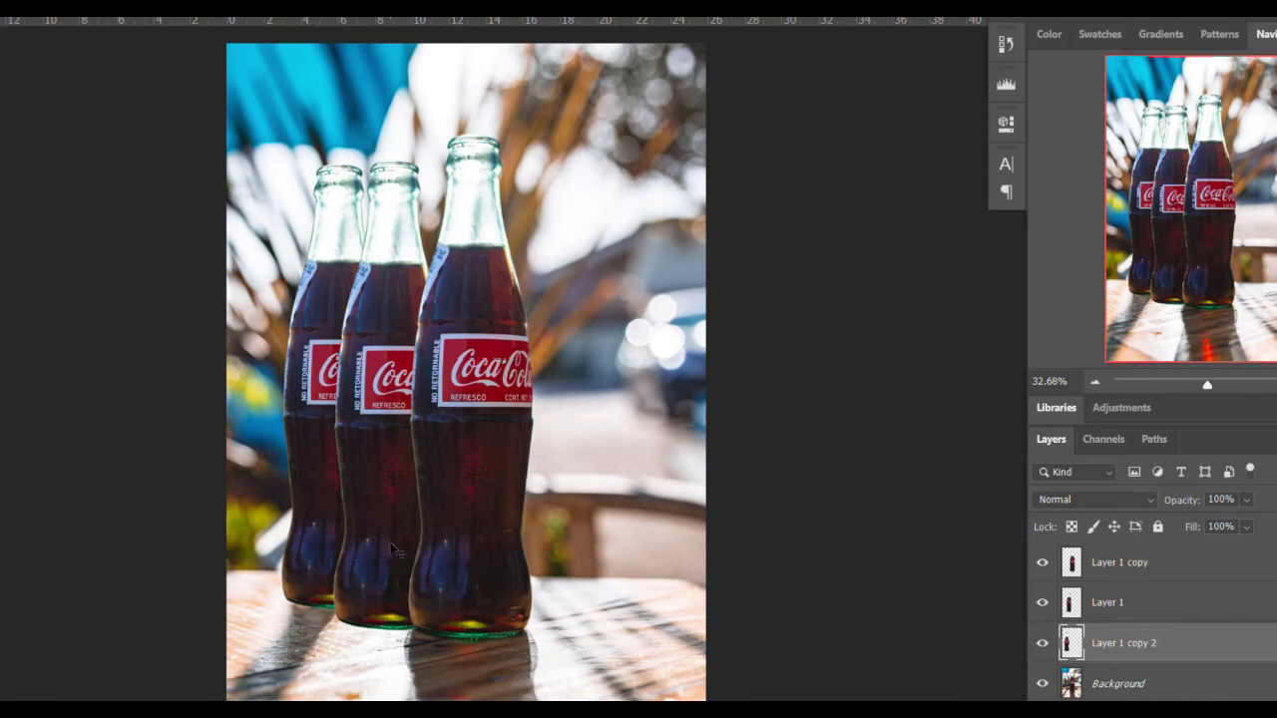
- Duplicate both left bottles and place the copies behind the central bottle on its right side, forming a five-bottle group
left_click_drag(394, 550, 555, 556)
left_click_drag(319, 543, 606, 576)
scroll(395, 653, "up", 5)
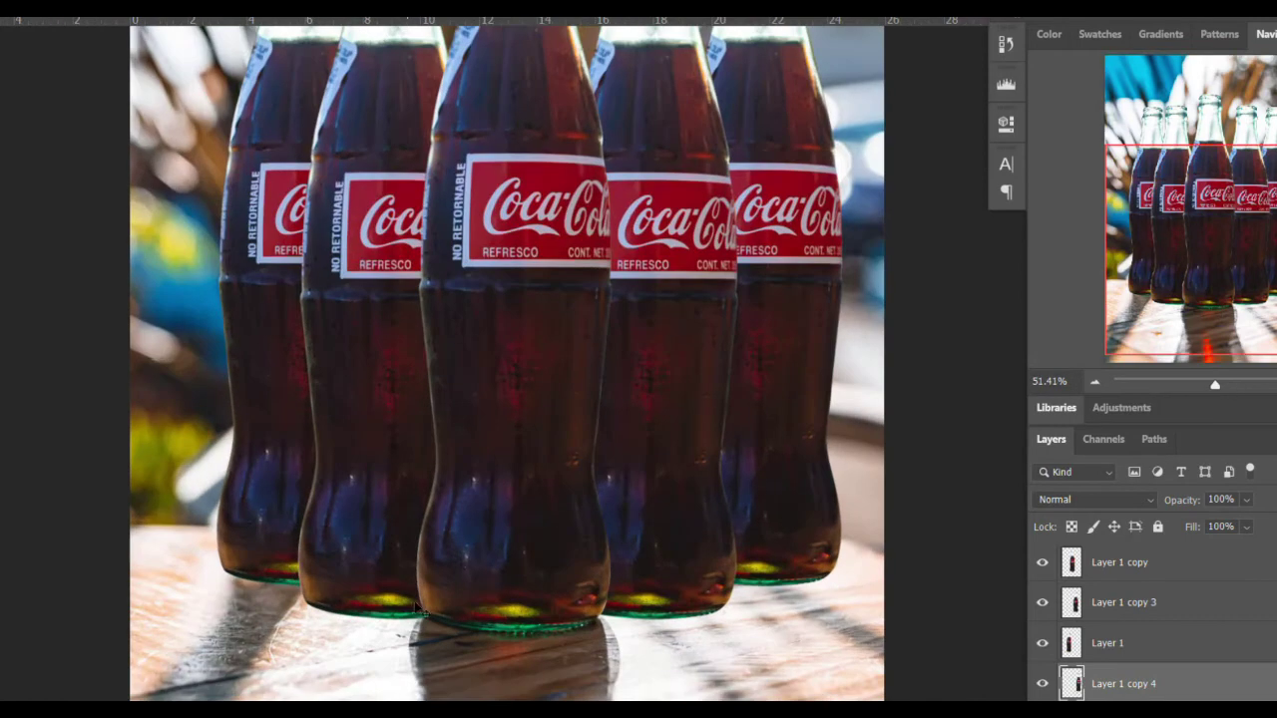
left_click_drag(398, 554, 438, 616)
scroll(413, 527, "down", 6)
scroll(418, 525, "up", 3)
mouse_move(385, 466)
left_mouse_down()
mouse_move(393, 456)
mouse_move(383, 461)
left_mouse_up()
key("ctrl+z")
scroll(1124, 625, "down", 1)
key("ctrl+z")
- Duplicate the bottle just left of the central one and flip the copy vertically into a shortened reflection below its base
left_click_drag(417, 590, 435, 499)
key("ctrl+j")
scroll(423, 344, "down", 3)
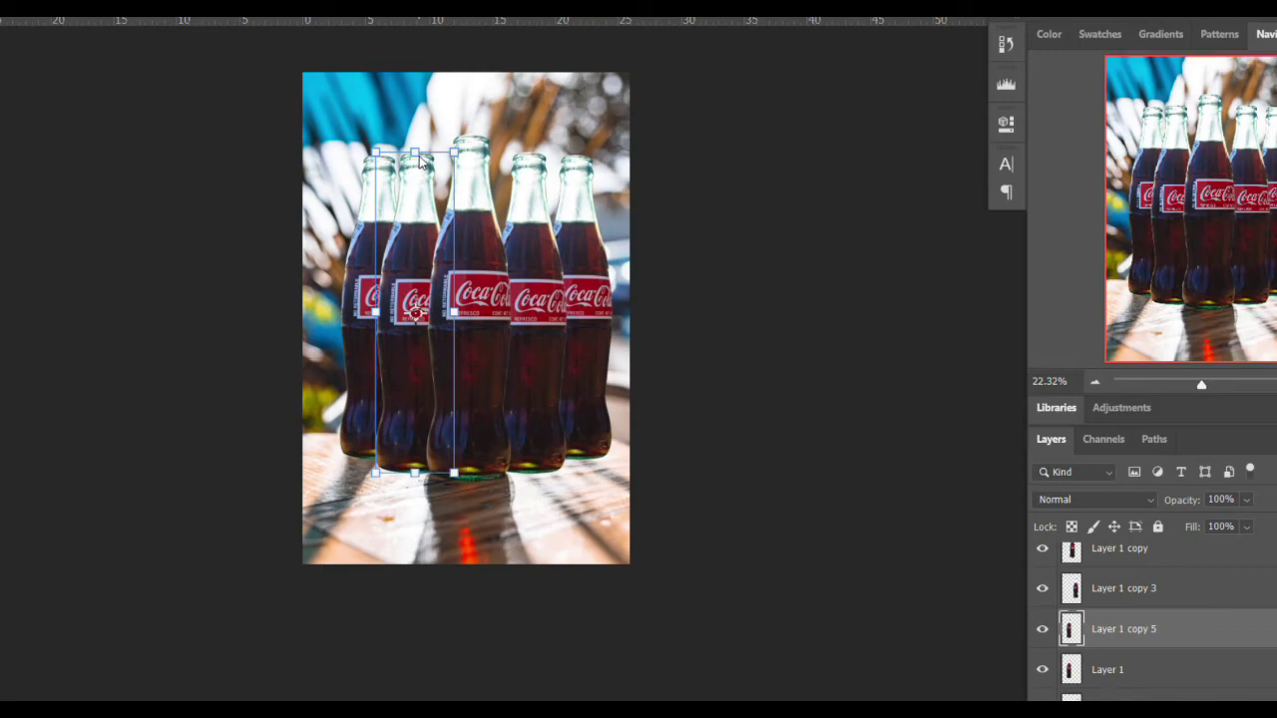
left_click_drag(416, 155, 415, 632)
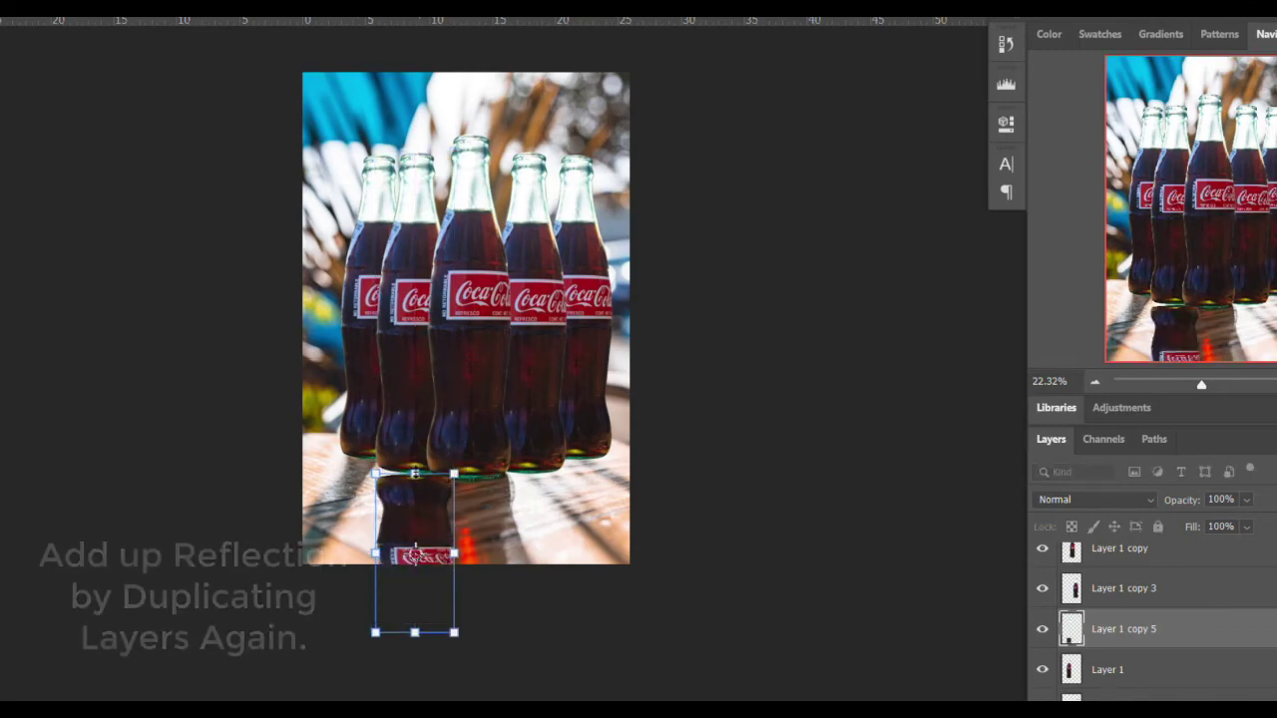
- Skew the flipped bottle copy toward the left, keeping its edge at the bottle's base in place
scroll(403, 488, "up", 5)
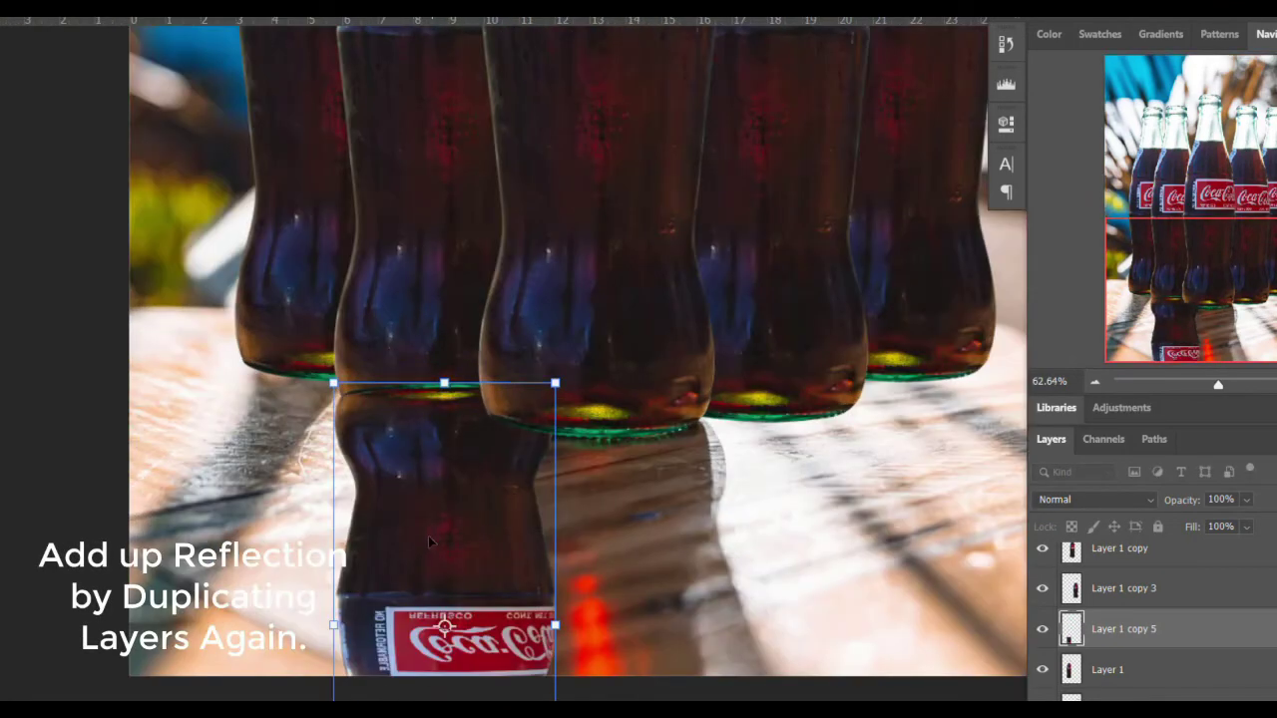
scroll(428, 536, "down", 3)
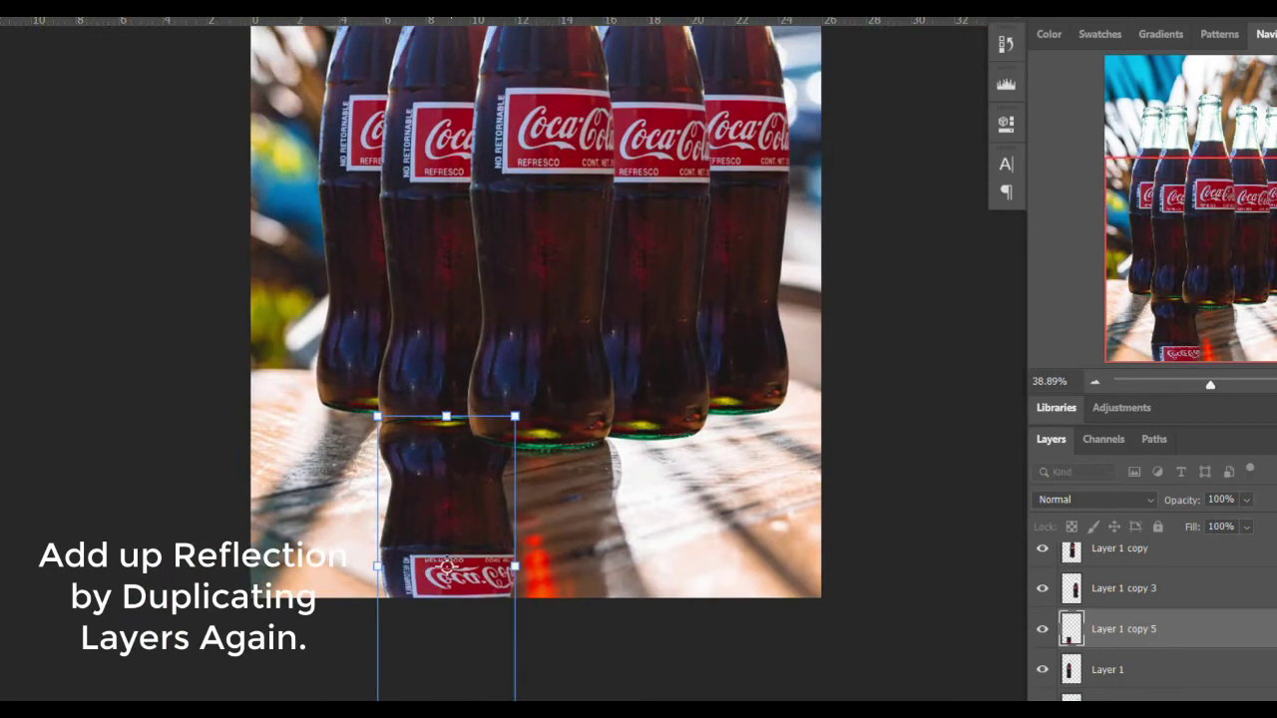
left_click_drag(447, 565, 420, 567)
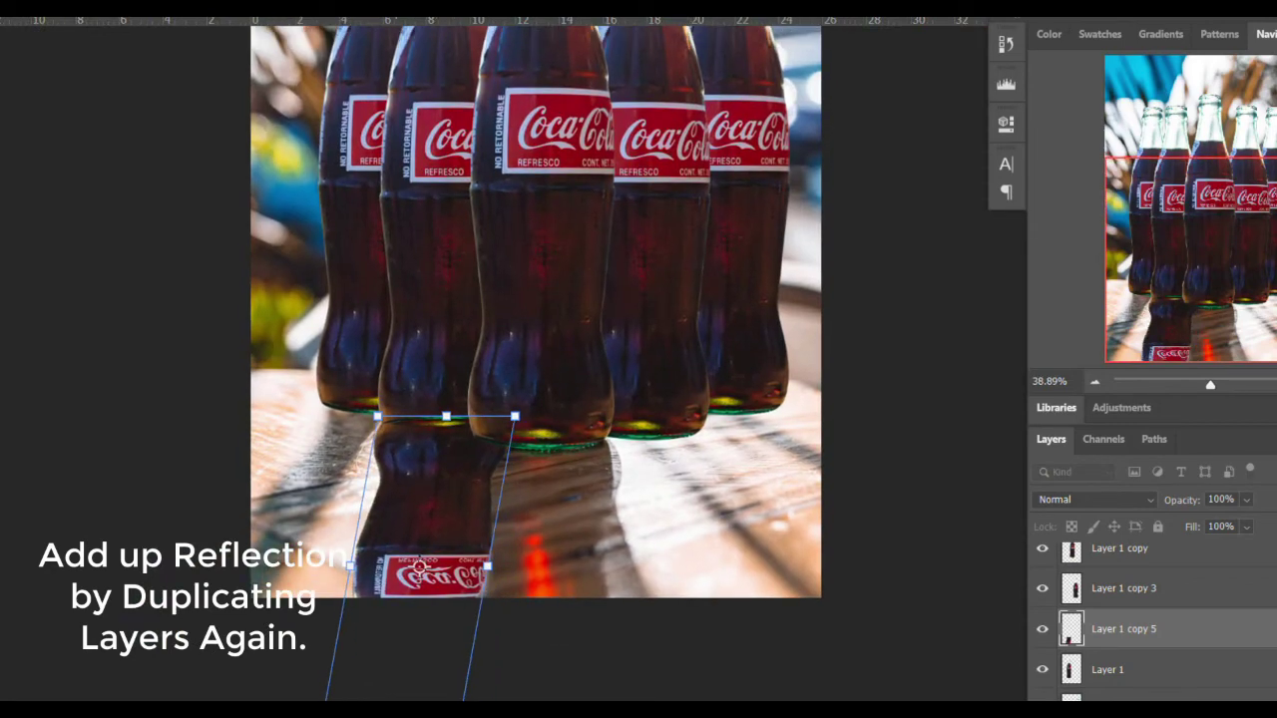
key("Return")
- Set the reflection layer's blend mode to Multiply and its opacity to 49%
scroll(787, 506, "up", 2)
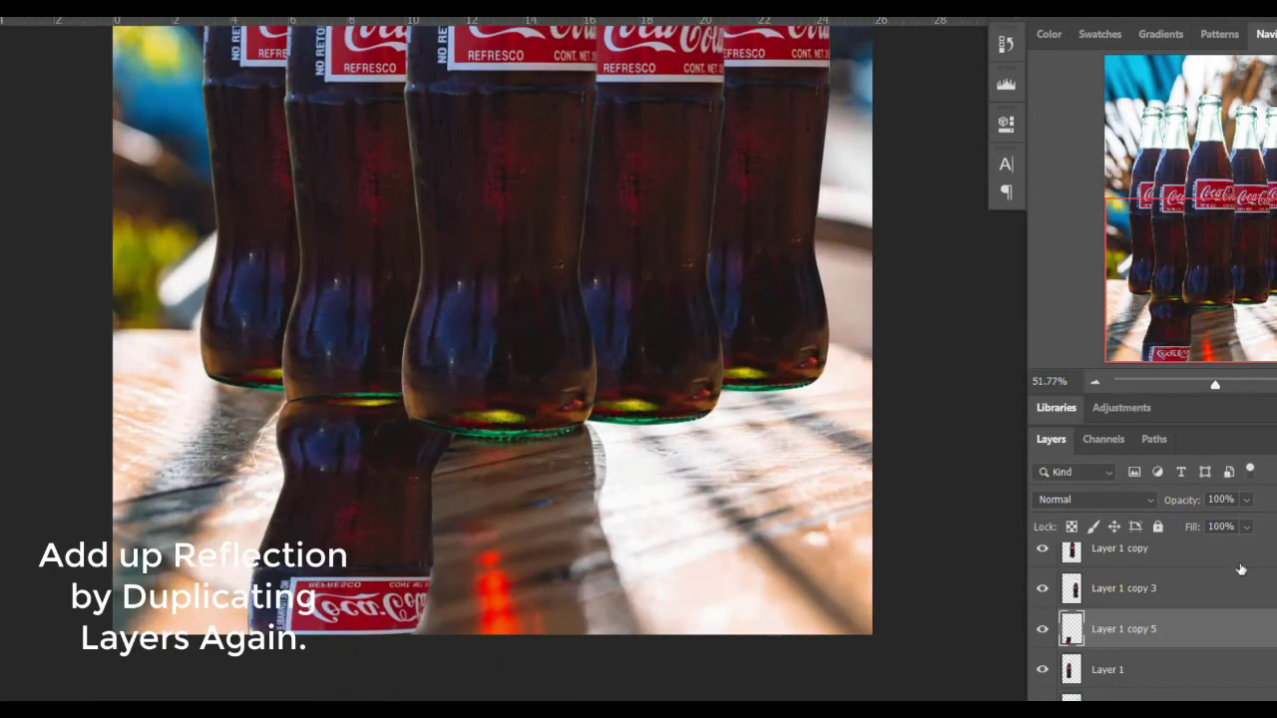
left_click(1145, 500)
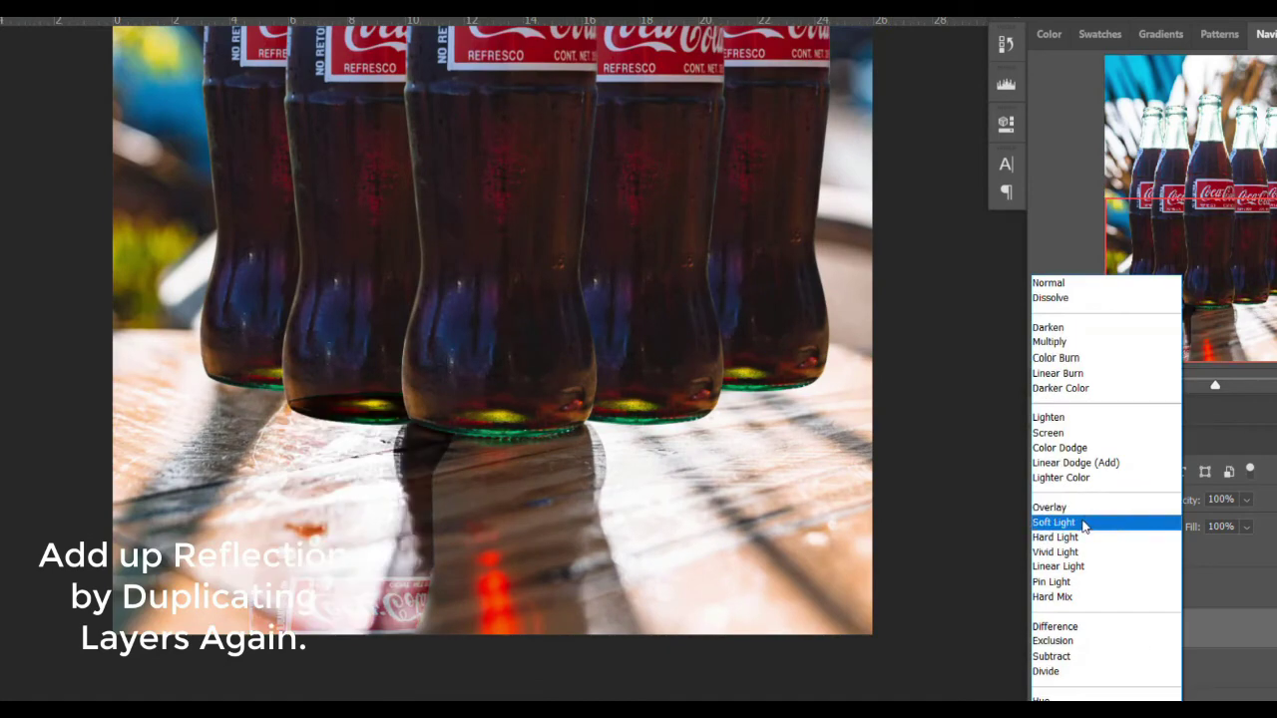
left_click(1063, 342)
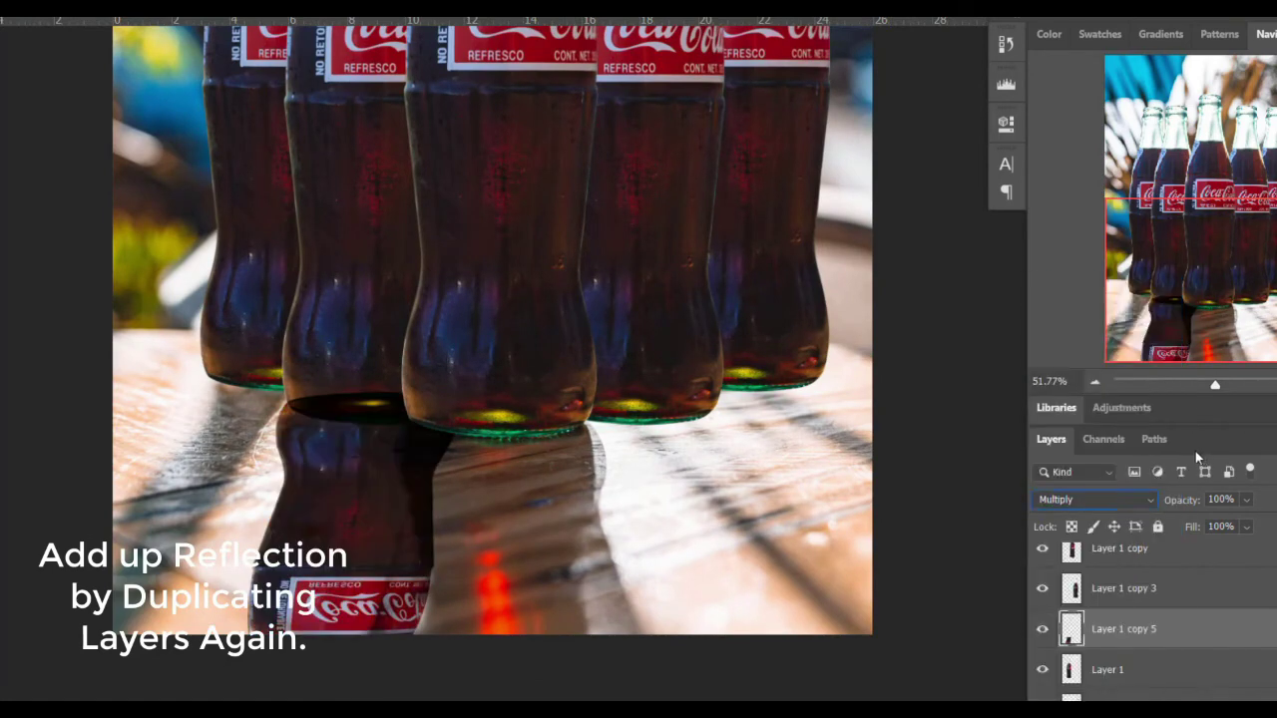
left_click_drag(1246, 500, 1217, 518)
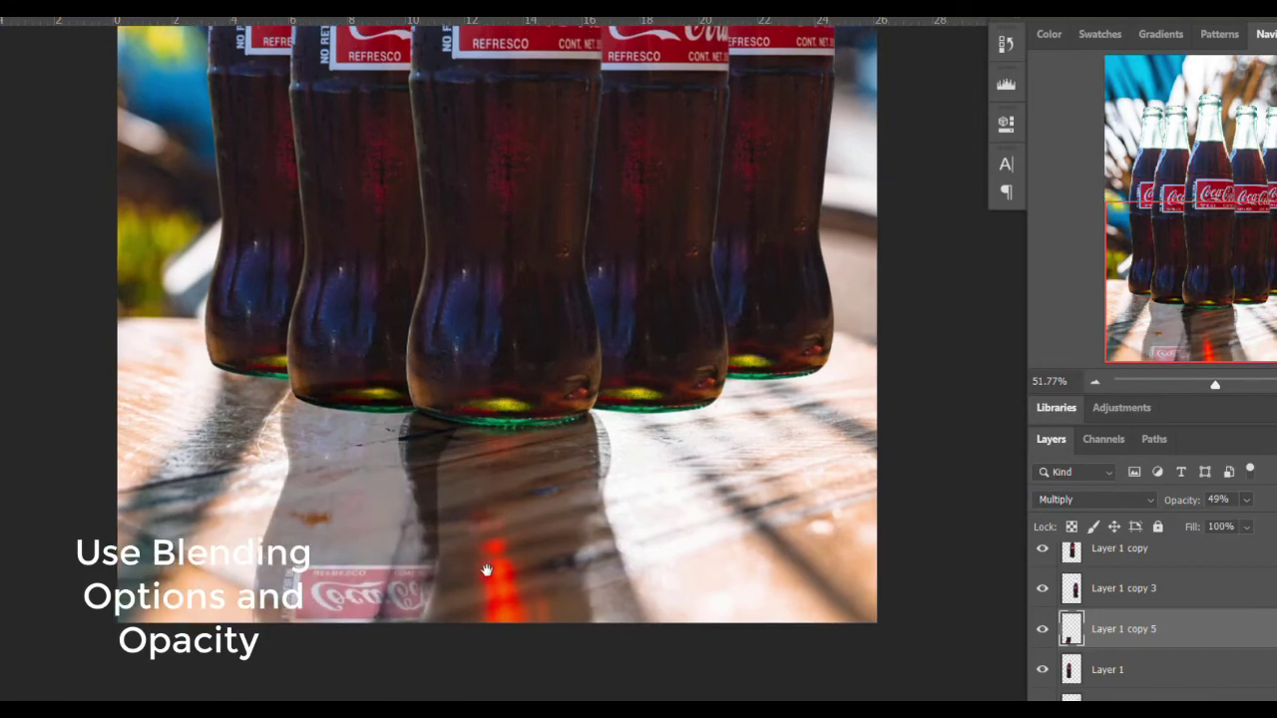
- Add a layer mask to the flipped bottle reflection and invert it to black so the reflection is hidden
scroll(584, 561, "down", 2)
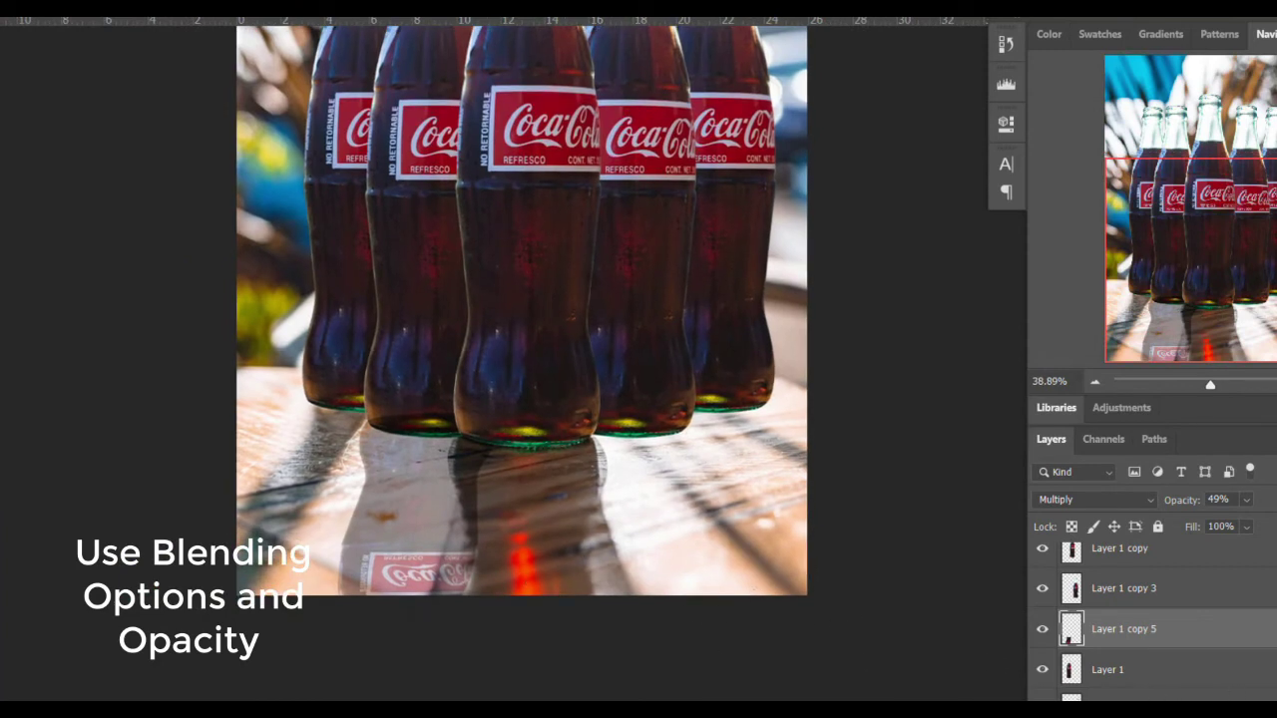
left_click(1178, 713)
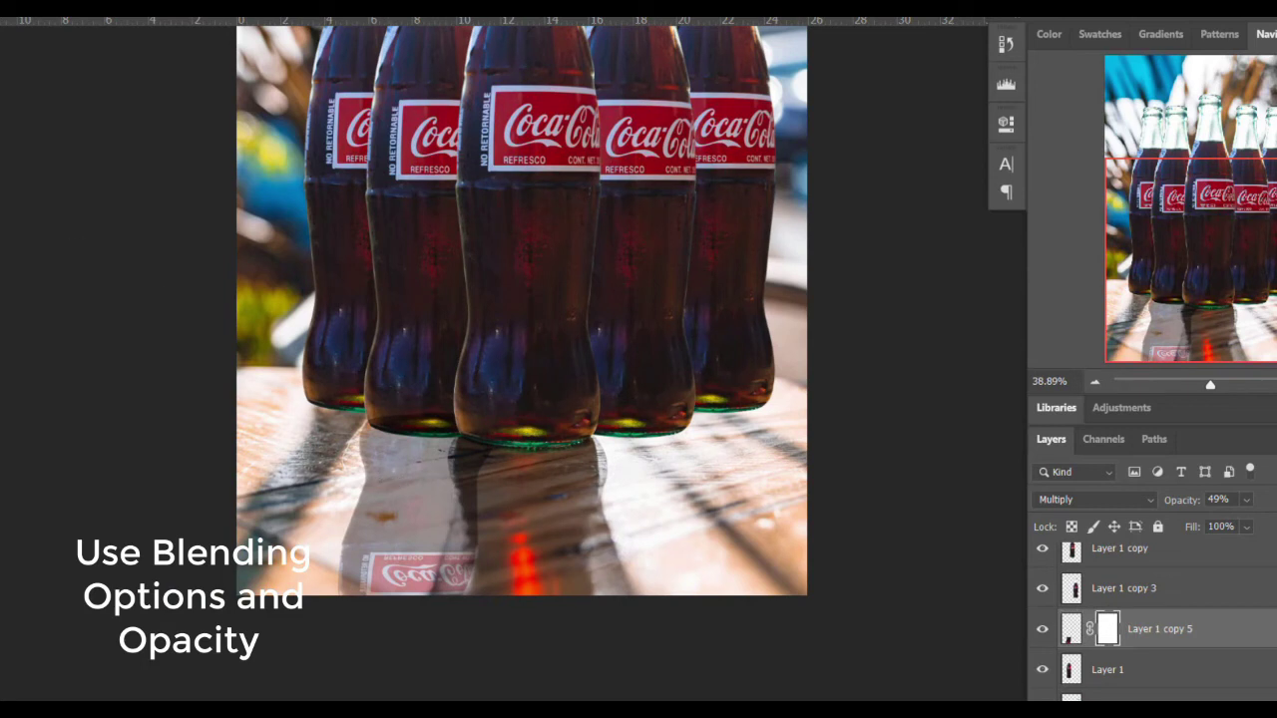
key("ctrl+i")
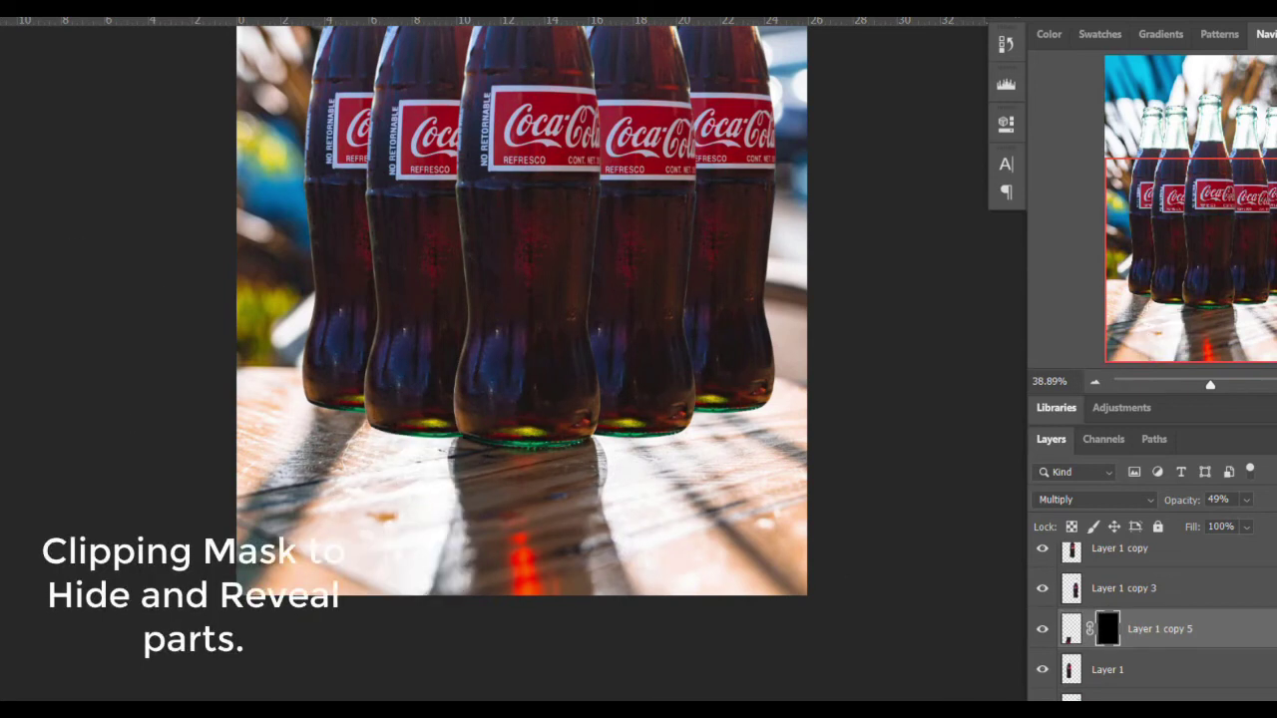
- Paint on the reflection's mask with the soft 300 brush, enlarged, to reveal it on the table below the bottle
right_click(199, 354)
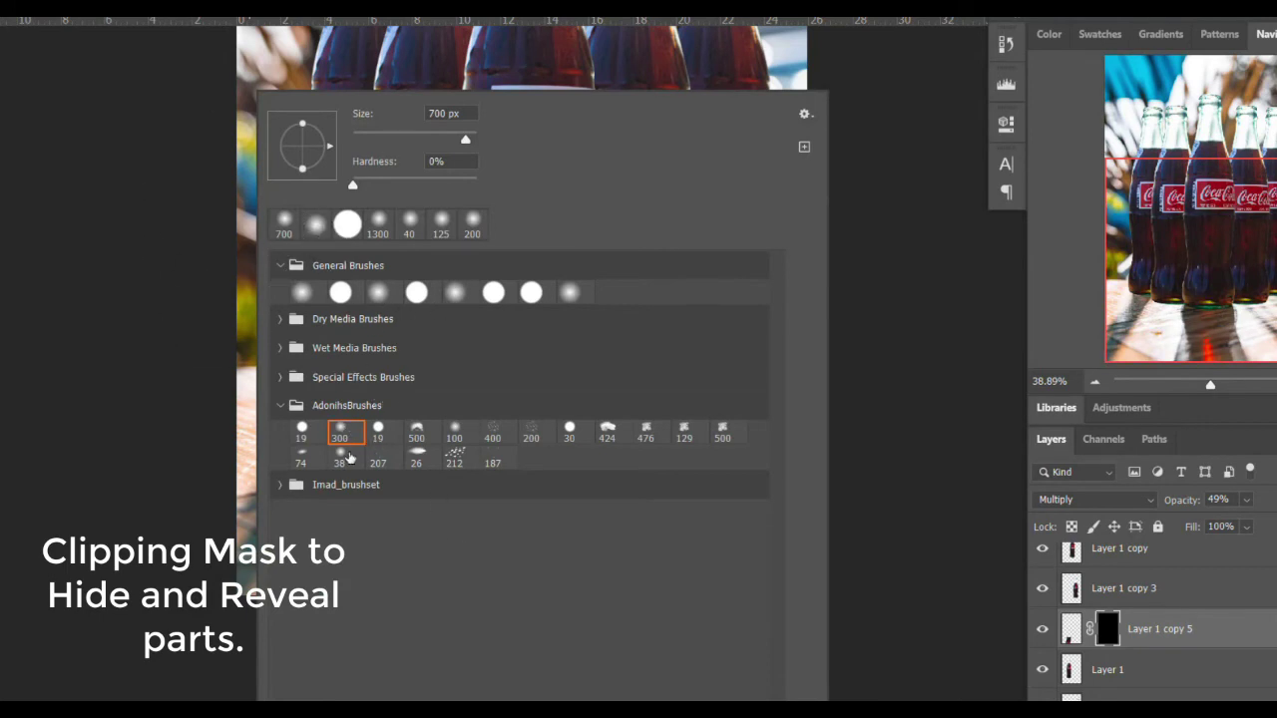
double_click(340, 438)
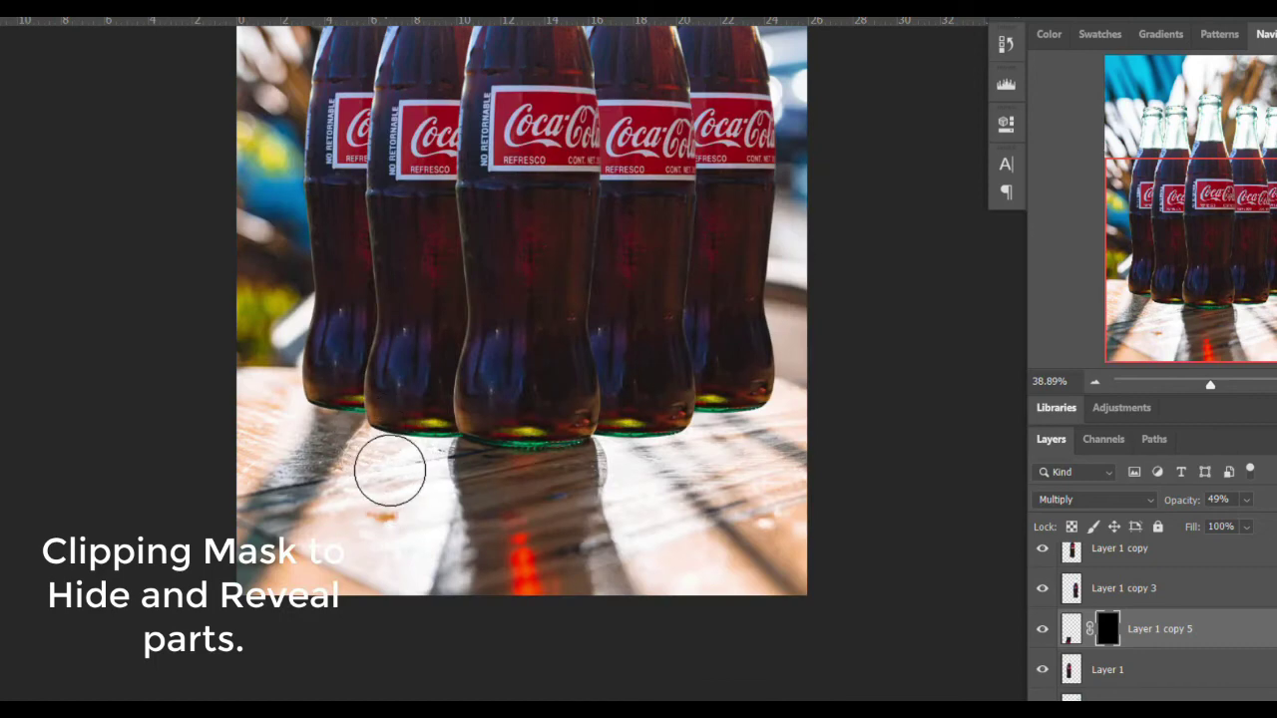
scroll(405, 469, "up", 2)
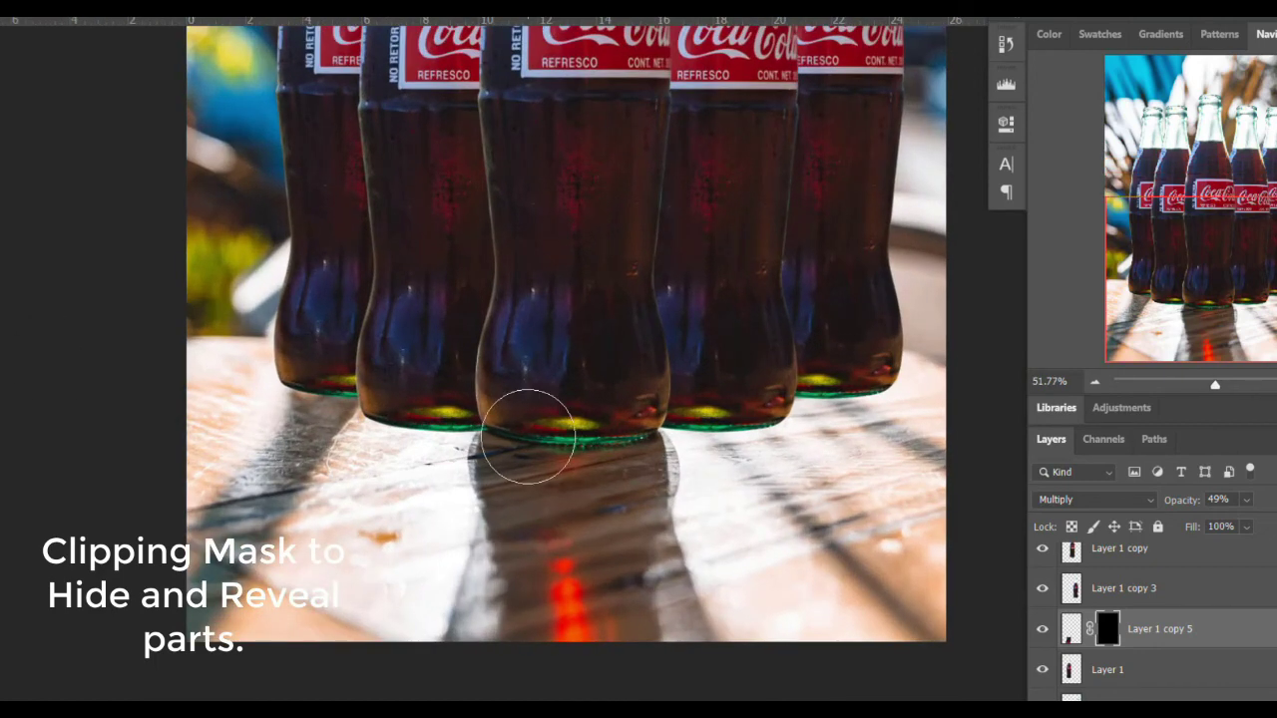
key("bracketright")
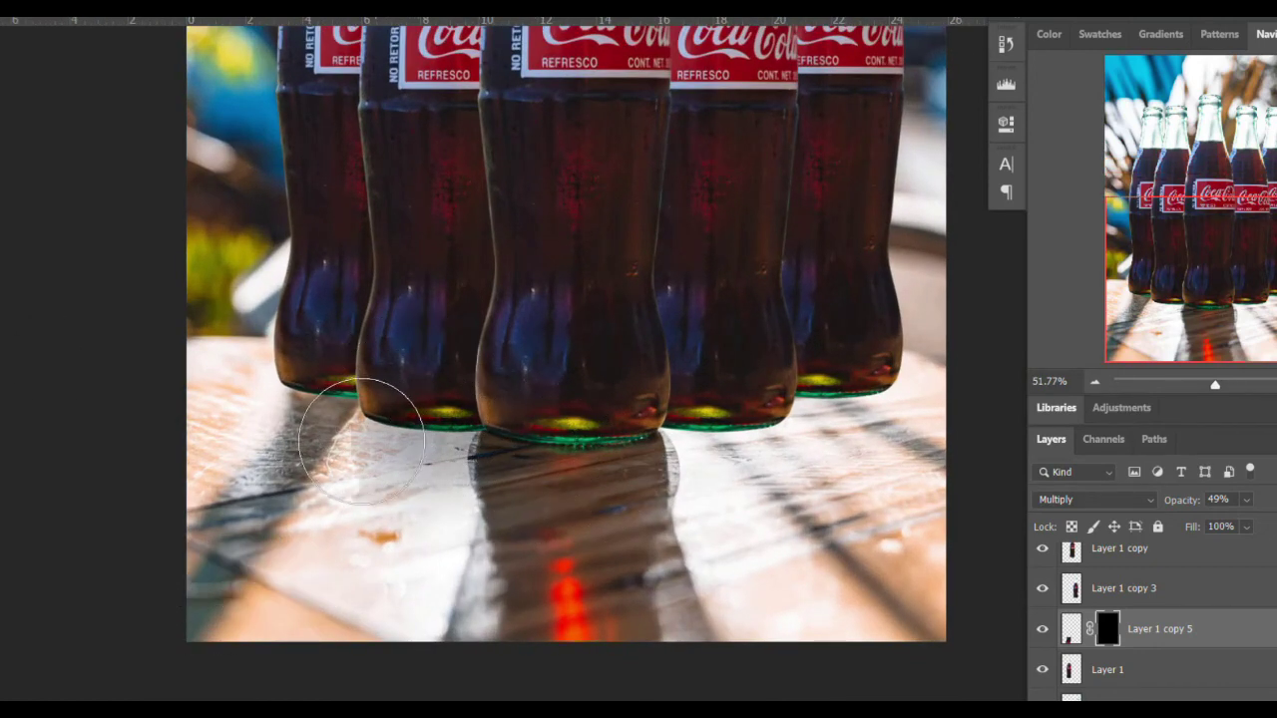
mouse_move(361, 441)
left_mouse_down()
mouse_move(383, 472)
mouse_move(437, 492)
mouse_move(373, 510)
mouse_move(437, 524)
left_mouse_up()
key("bracketright")
key("bracketright")
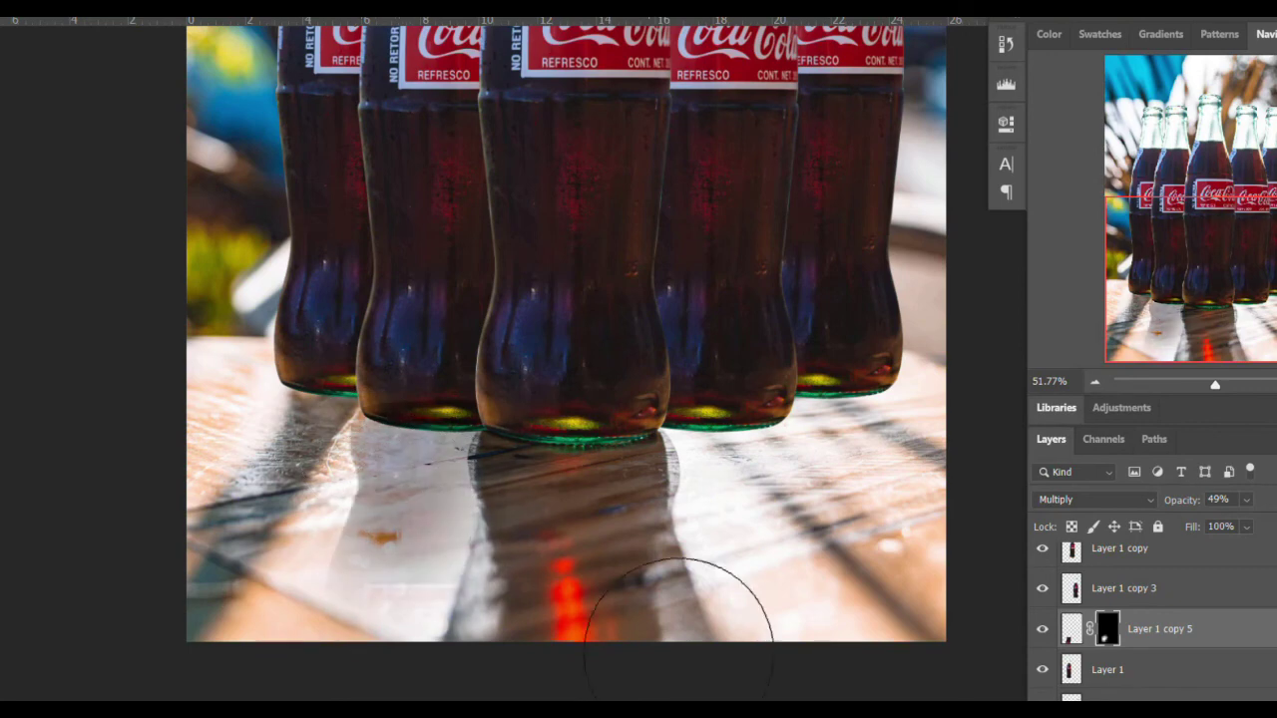
- Duplicate the masked reflection layer and place the copy to the left, below the leftmost bottle
scroll(544, 585, "down", 4)
left_click_drag(532, 551, 413, 557)
scroll(454, 646, "up", 2)
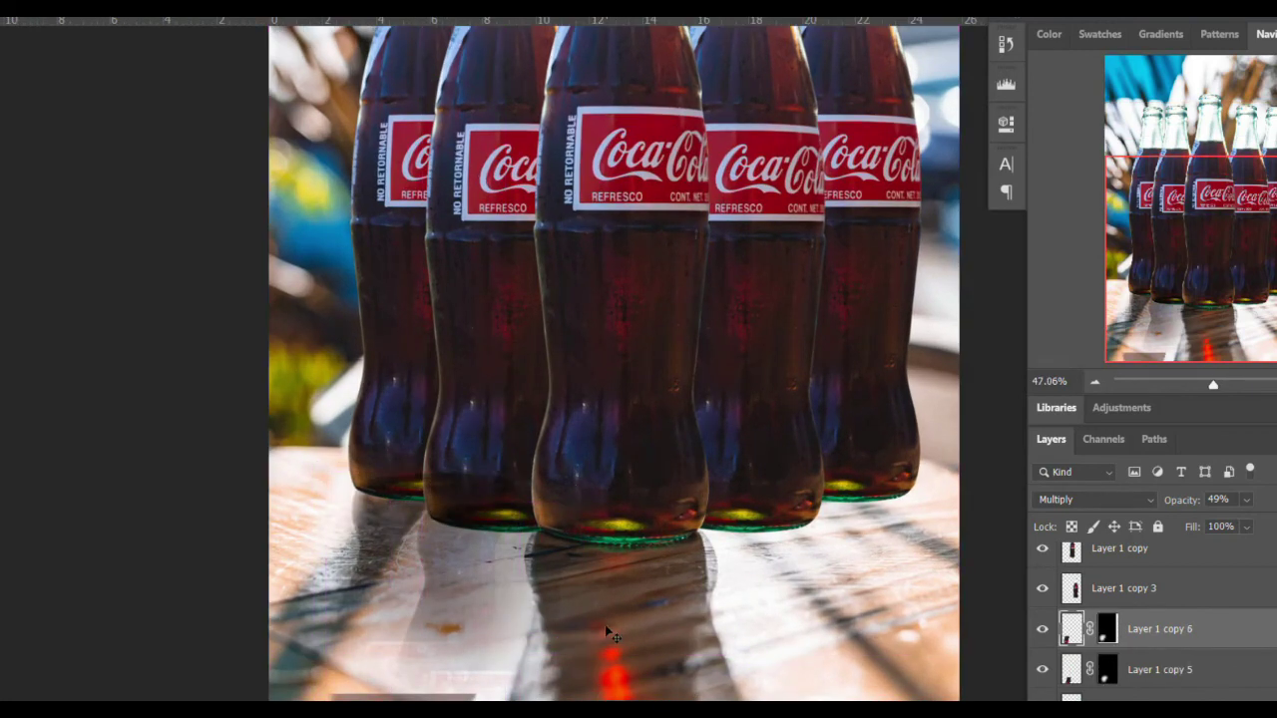
- Try brushing the duplicated reflection's mask around the dark band at the table's lower edge, undoing each stroke
scroll(607, 630, "down", 1)
key("b")
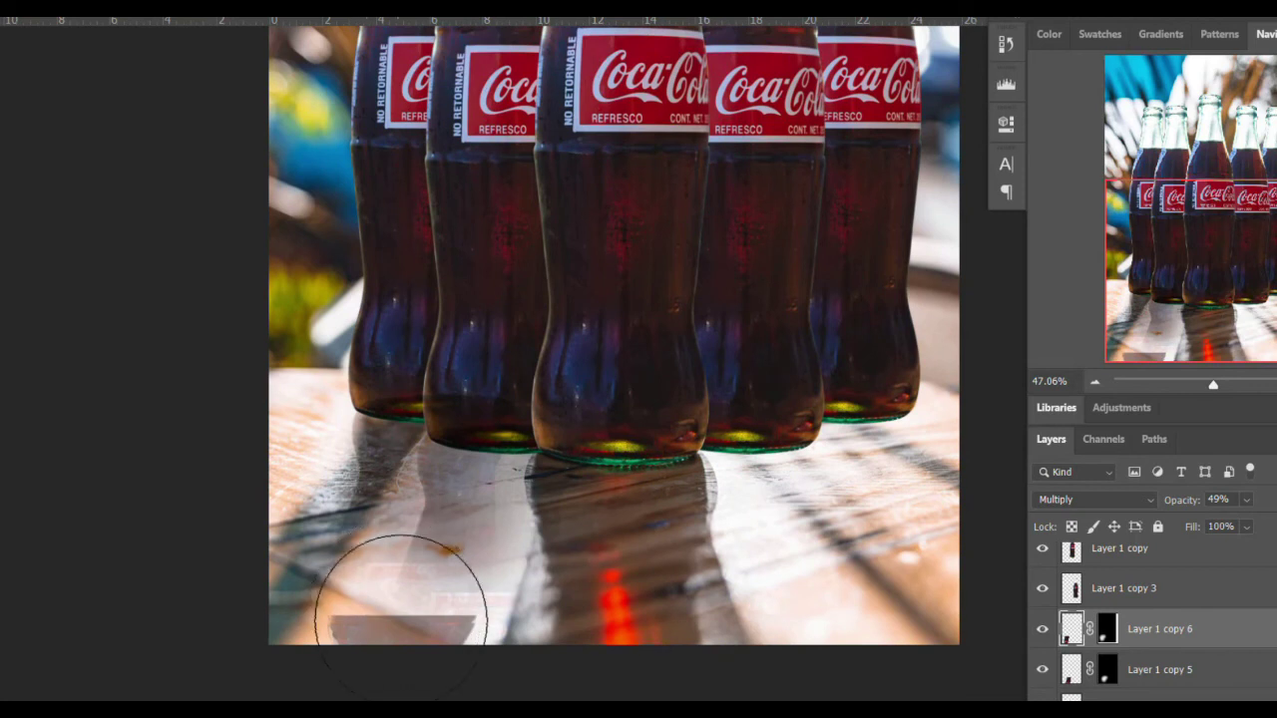
mouse_move(415, 637)
left_mouse_down()
mouse_move(367, 596)
mouse_move(421, 614)
mouse_move(431, 633)
left_mouse_up()
key("ctrl+z")
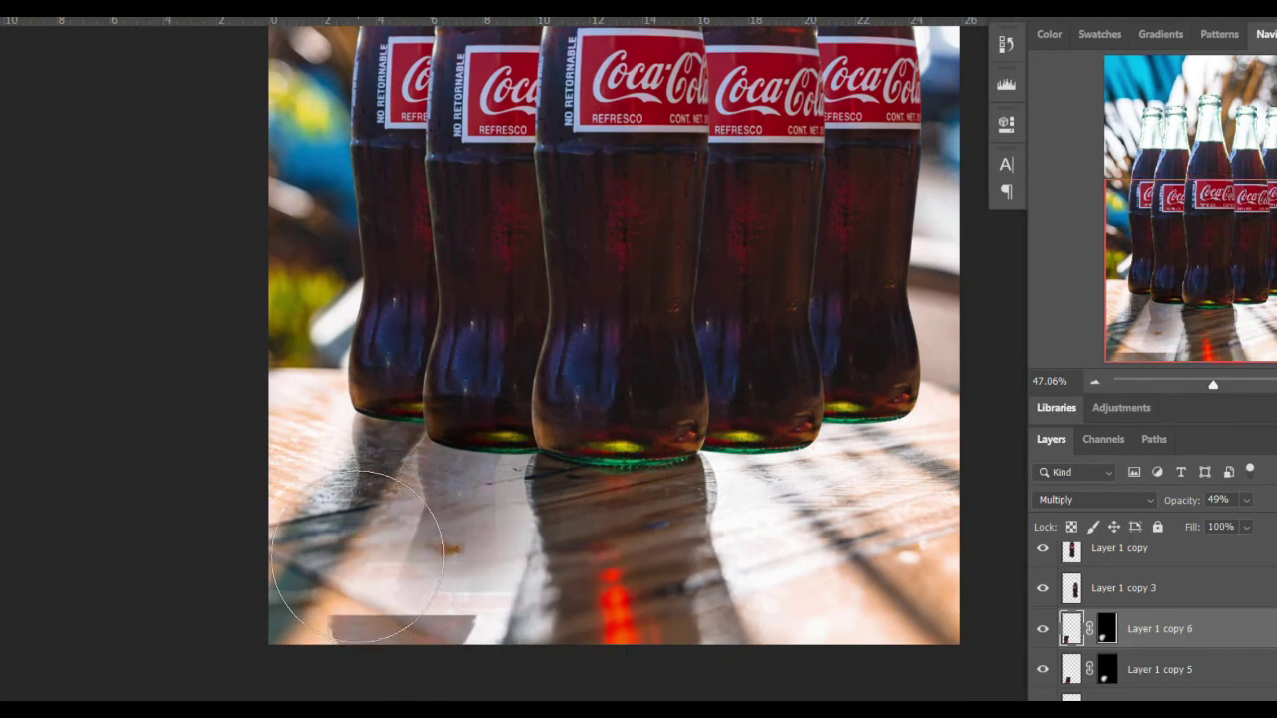
mouse_move(385, 590)
left_mouse_down()
mouse_move(510, 630)
mouse_move(404, 652)
mouse_move(370, 675)
left_mouse_up()
key("ctrl+z")
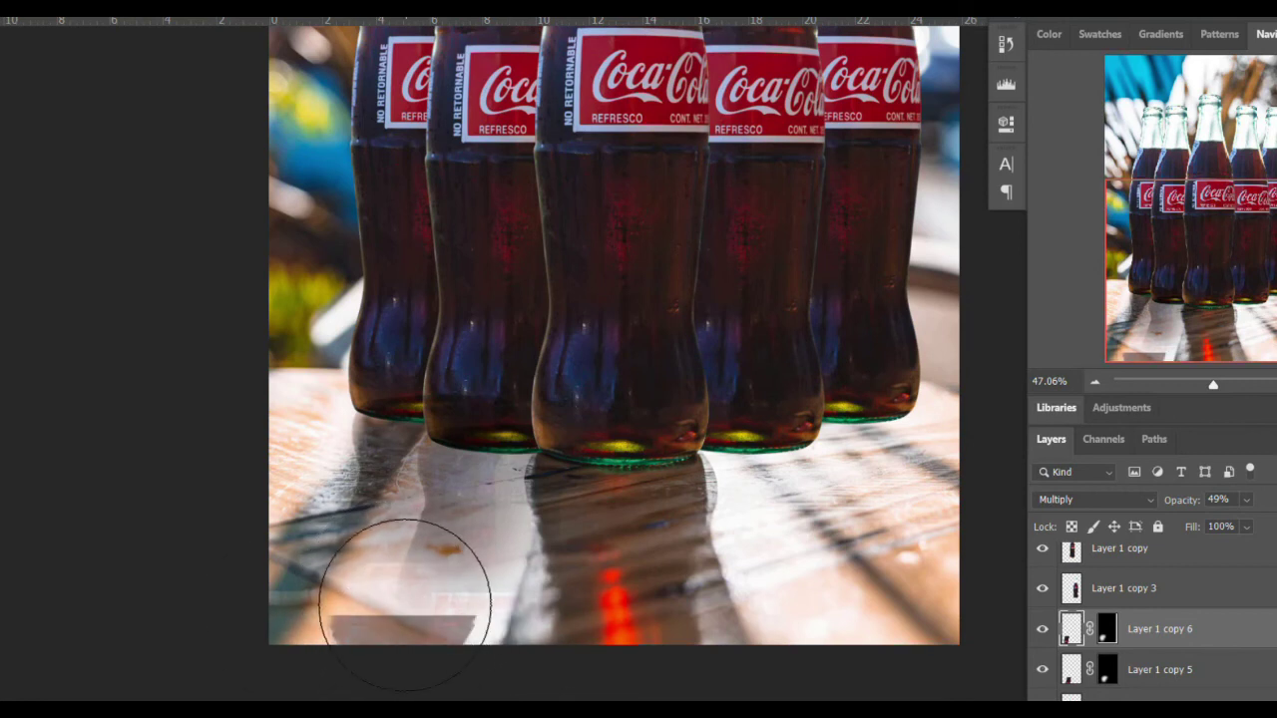
- Move the duplicated reflection down so its dark band falls outside the image
key("v")
mouse_move(386, 492)
left_mouse_down()
mouse_move(381, 436)
mouse_move(436, 688)
mouse_move(416, 658)
mouse_move(341, 648)
mouse_move(453, 680)
mouse_move(415, 666)
mouse_move(434, 636)
mouse_move(363, 646)
mouse_move(398, 656)
mouse_move(292, 657)
mouse_move(260, 615)
mouse_move(293, 607)
mouse_move(250, 617)
mouse_move(374, 658)
left_mouse_up()
key("b")
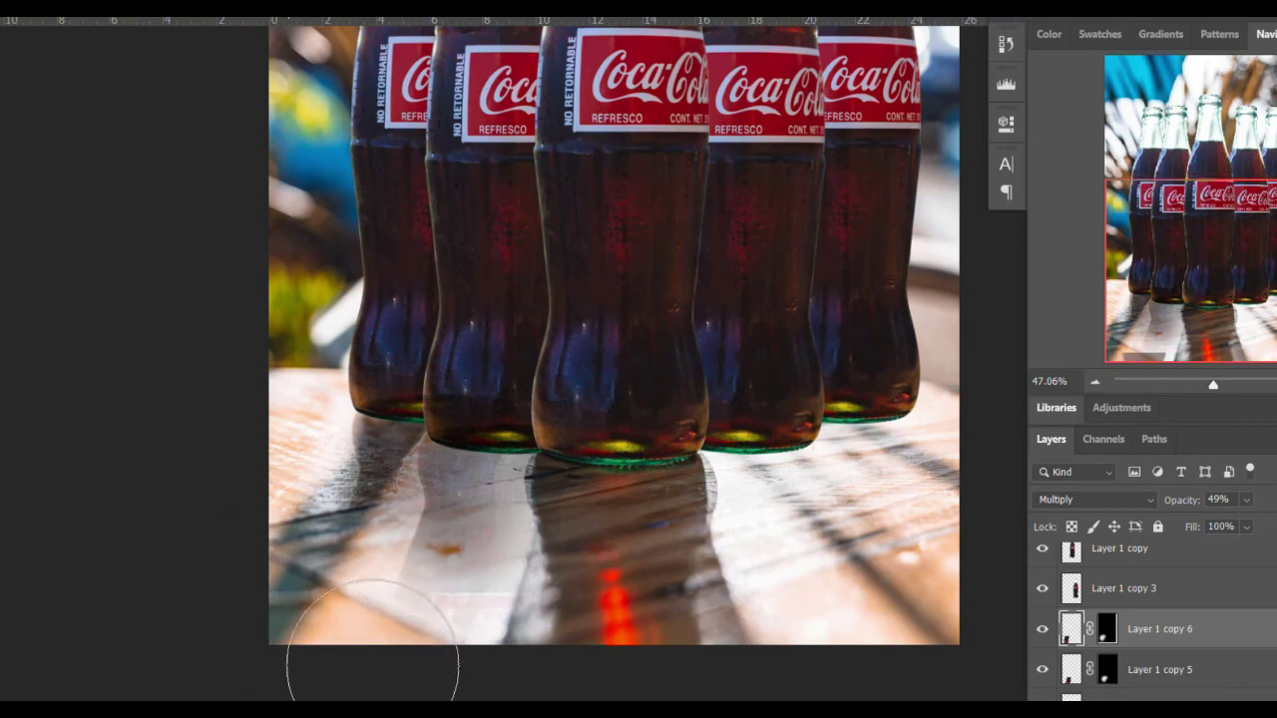
scroll(519, 579, "down", 3)
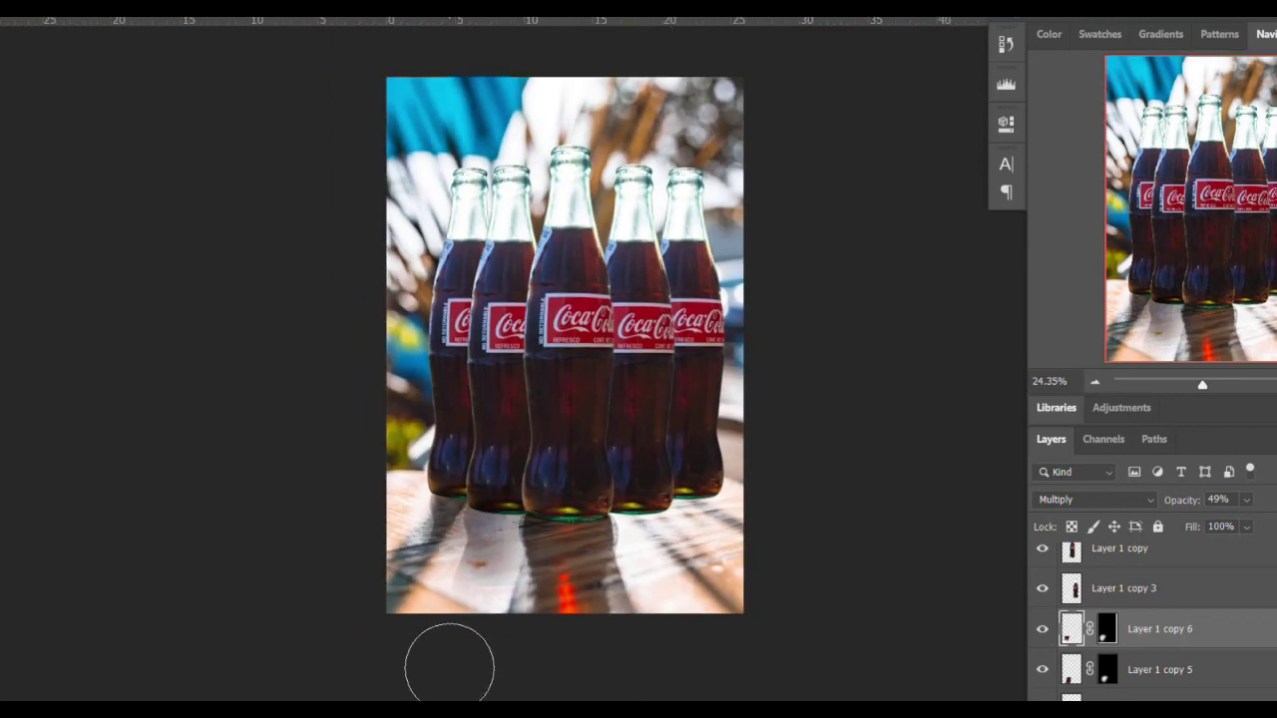
- Free-transform the duplicated reflection, skewing its lower edge to the left and shifting it slightly left
scroll(452, 504, "up", 3)
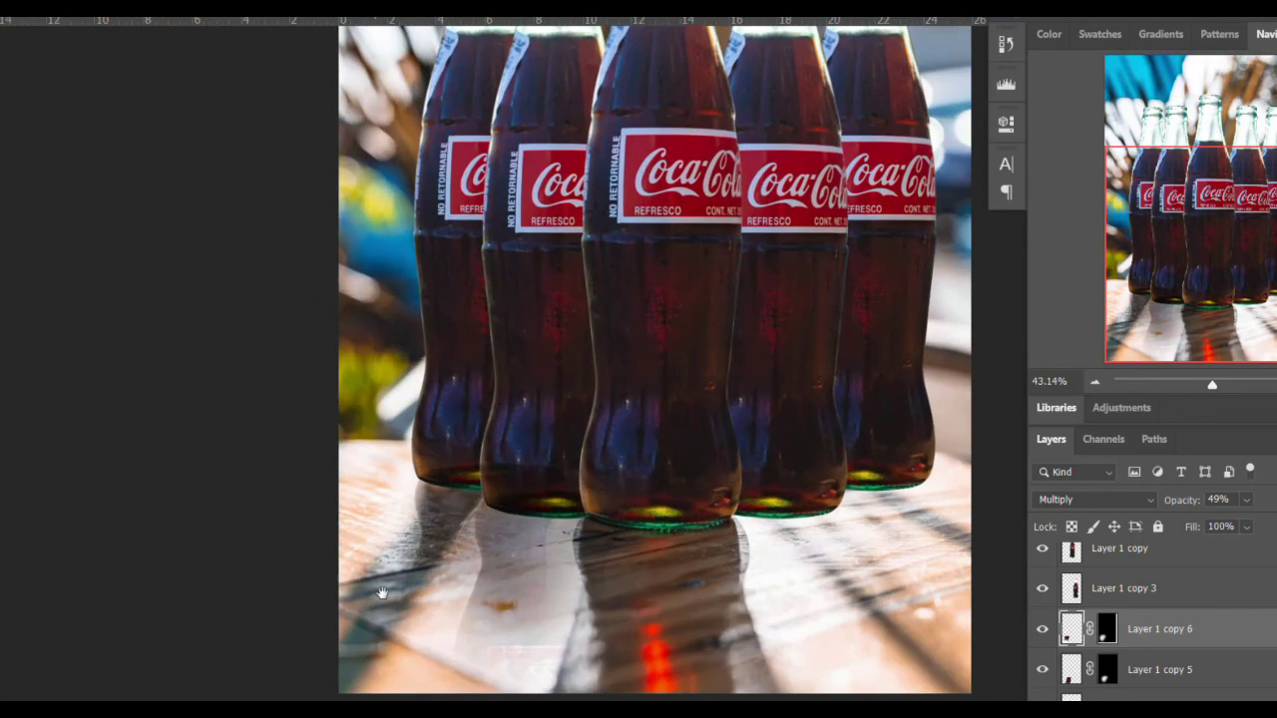
key("ctrl+t")
left_click_drag(474, 717, 425, 717)
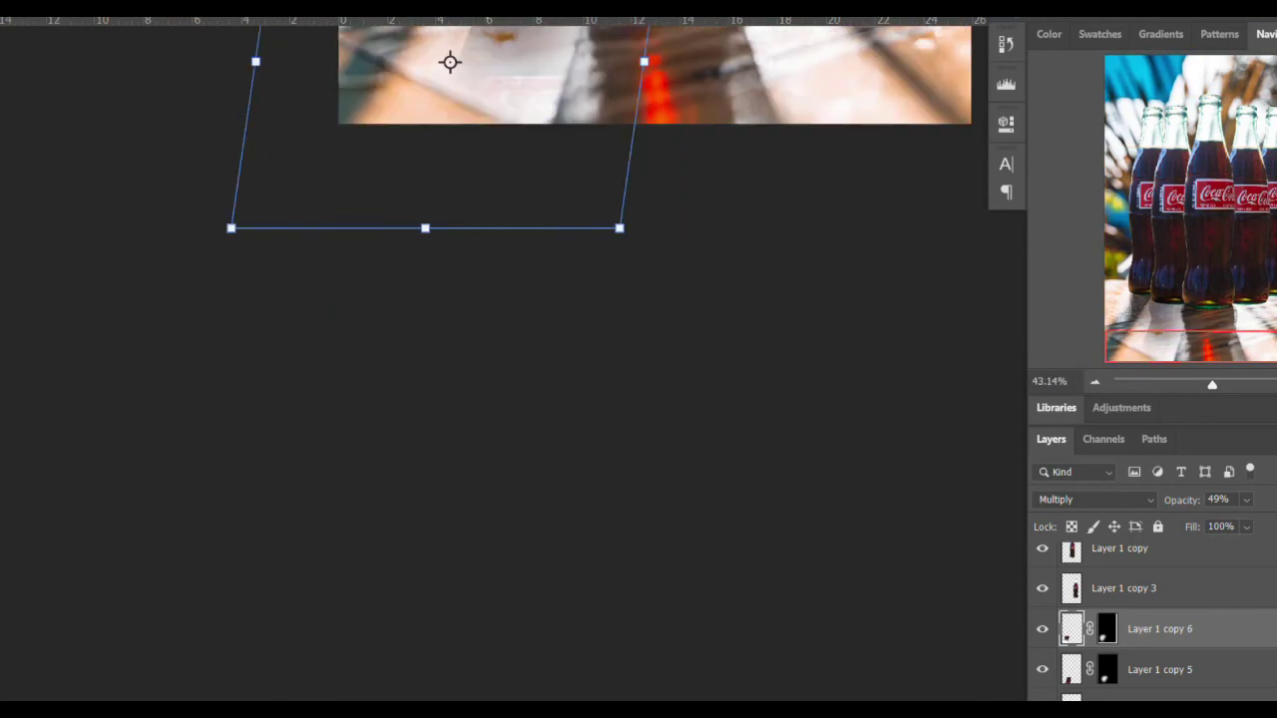
left_click_drag(589, 347, 487, 717)
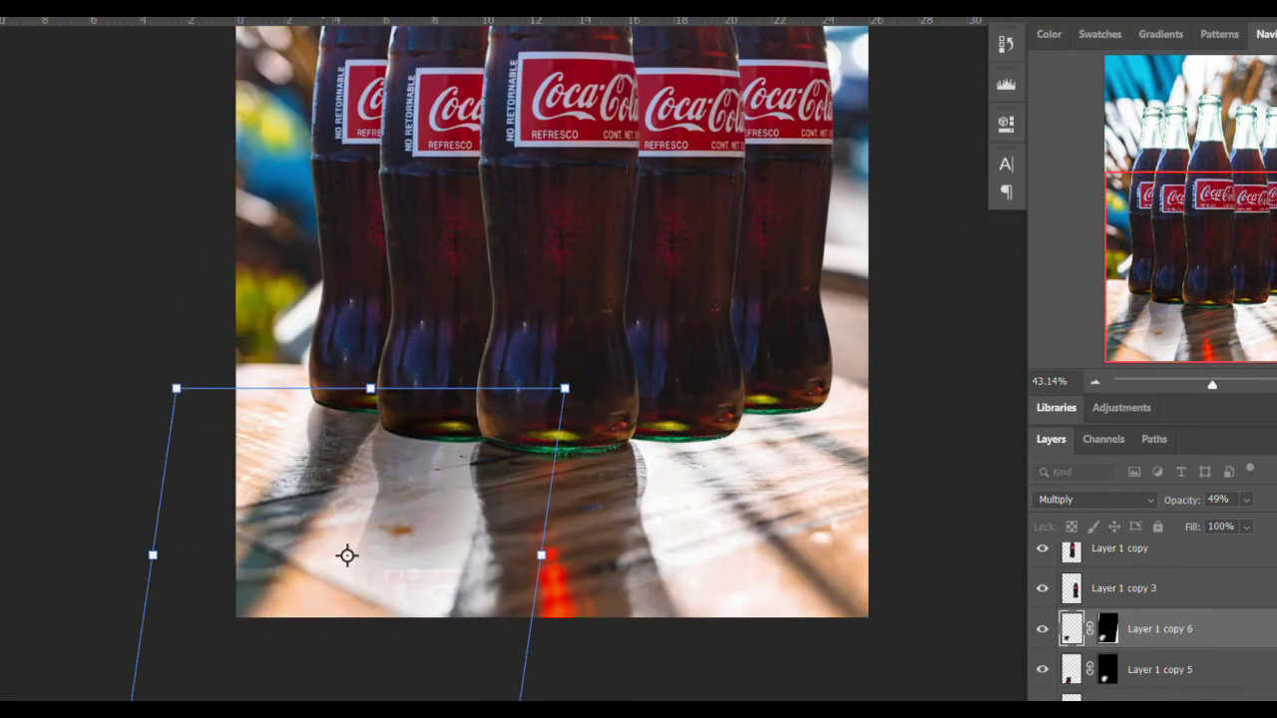
left_click_drag(347, 555, 321, 556)
key("Return")
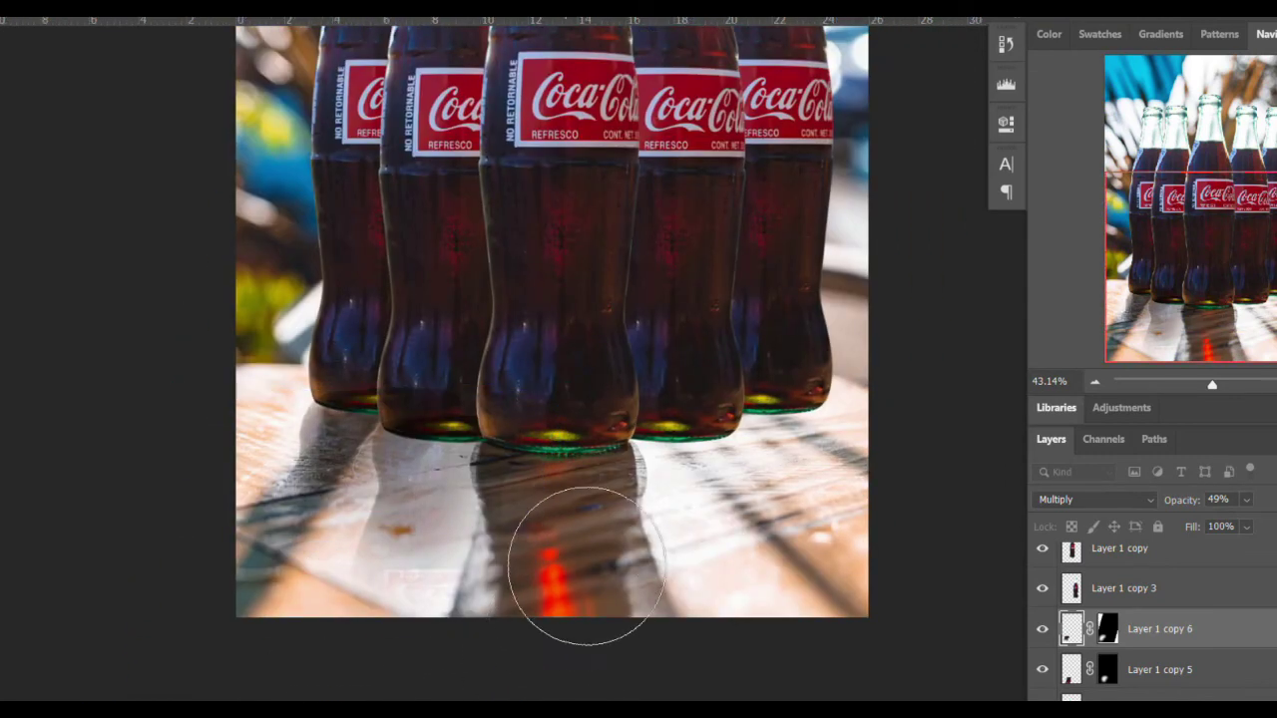
- Select the Layer 1 copy 3 bottle layer on the right side of the group
left_click_drag(599, 536, 485, 625)
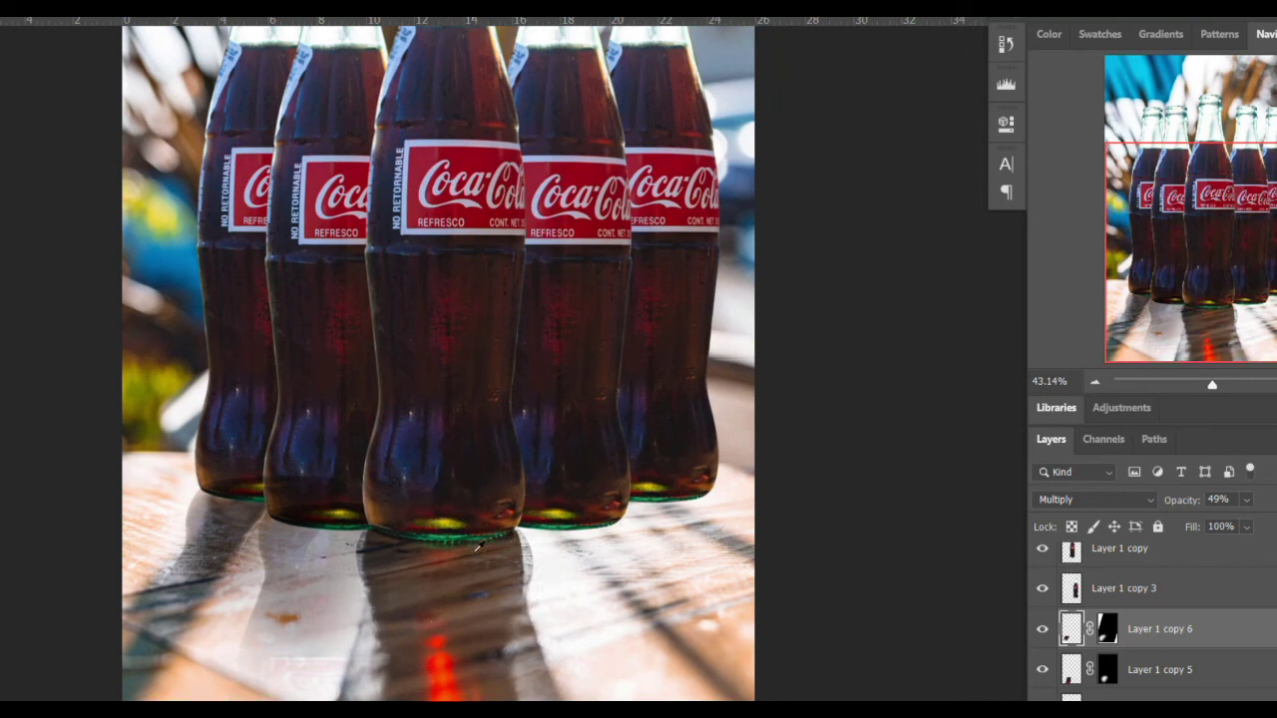
scroll(479, 546, "down", 4)
scroll(456, 537, "up", 3)
left_click_drag(516, 426, 488, 610)
left_click_drag(494, 396, 493, 385)
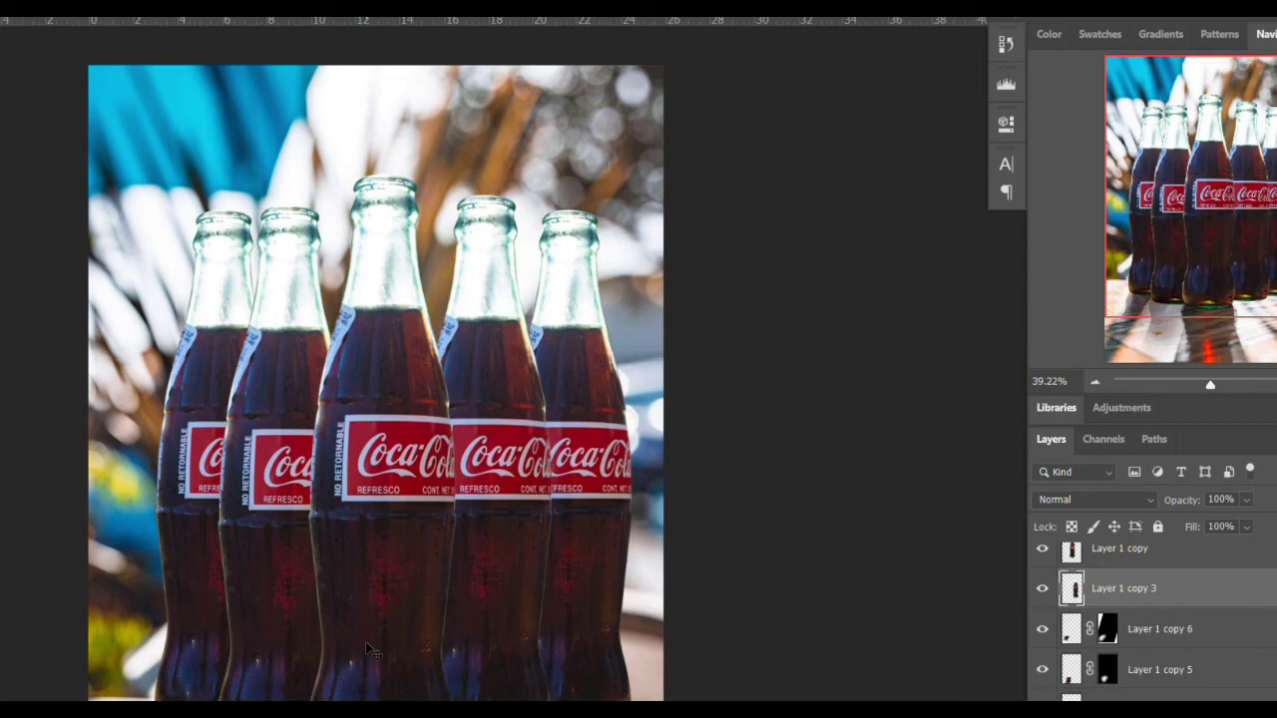